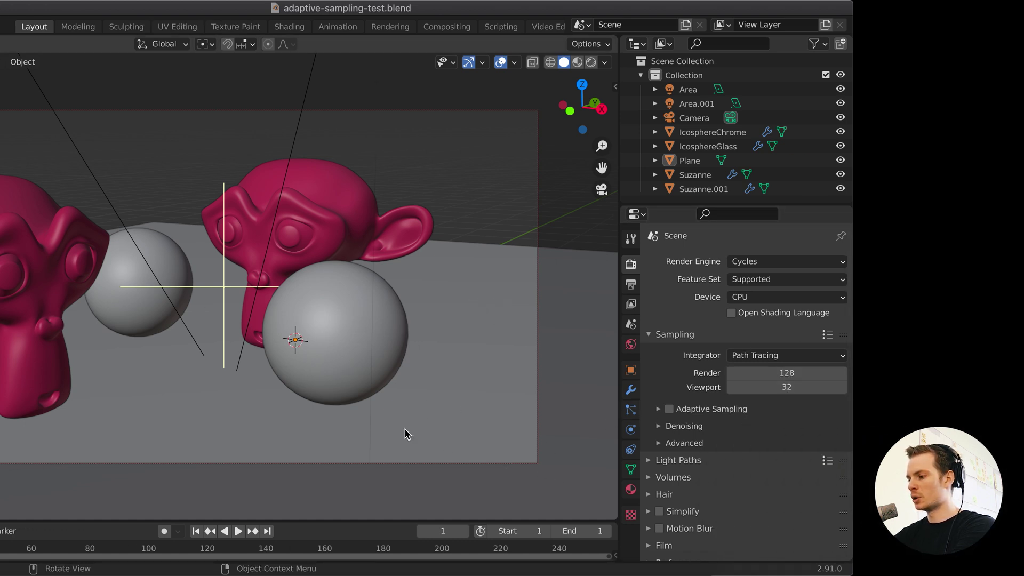
Step: Enable Adaptive Sampling in the Cycles sampling settings and expand its options
click(669, 409)
click(659, 409)
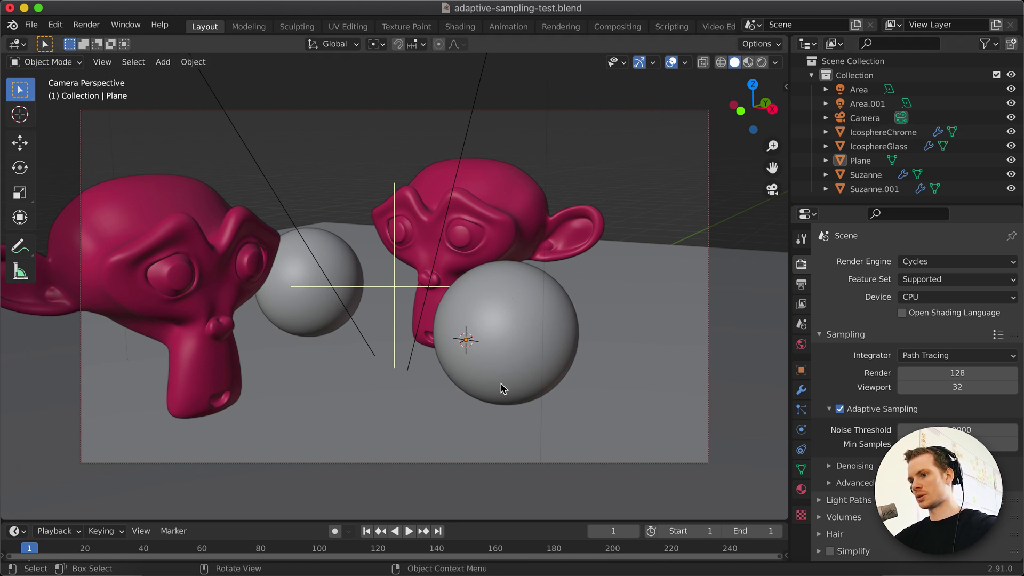
Step: Open the existing render result and move its window over the 3D viewport
click(86, 24)
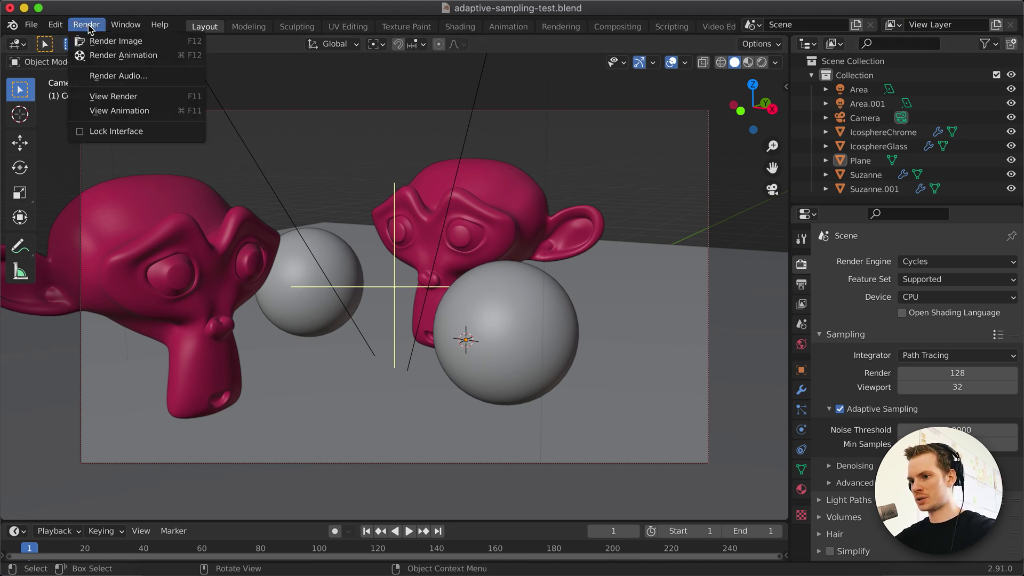
click(159, 106)
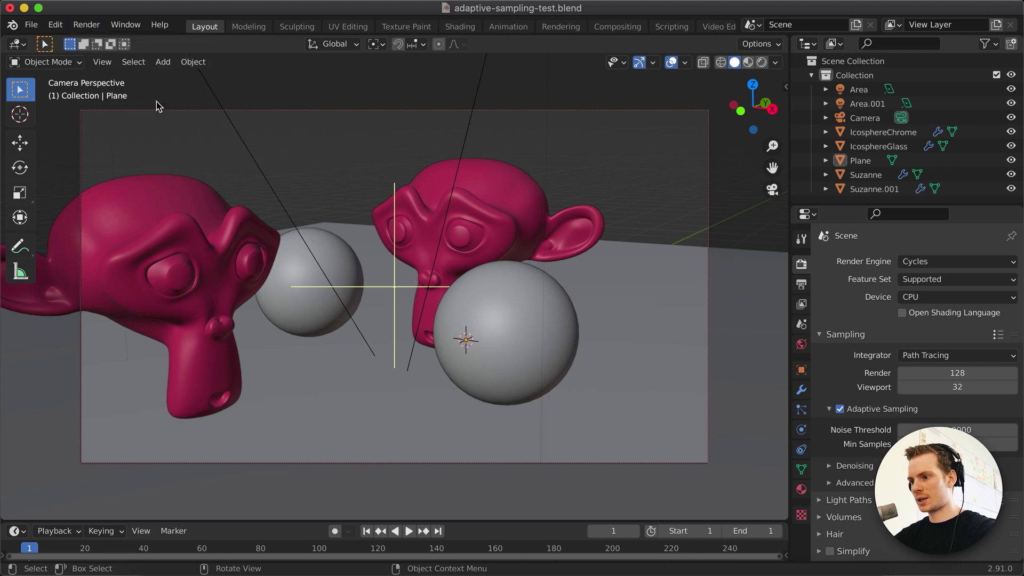
drag(245, 12, 424, 113)
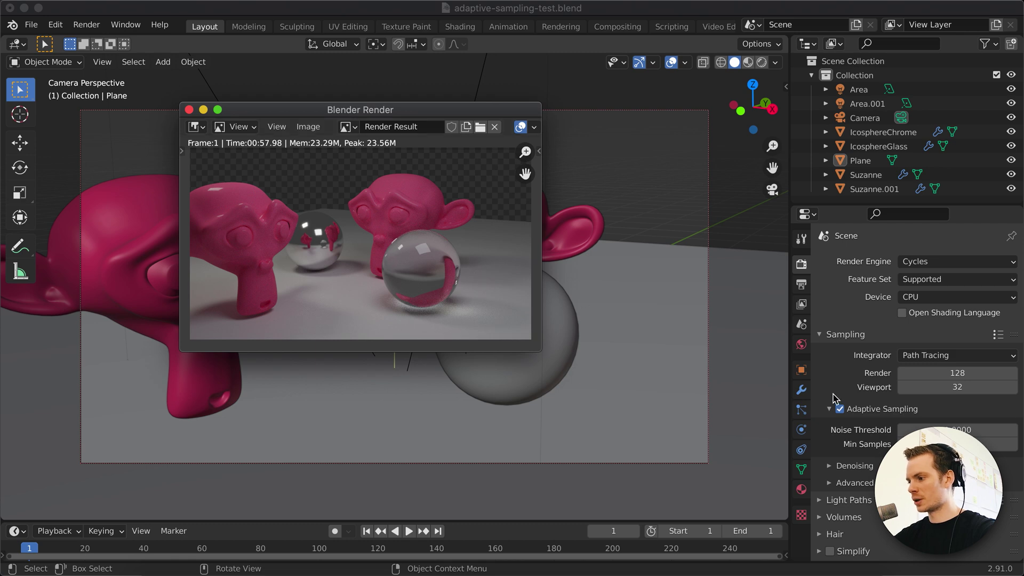
Step: Turn off Adaptive Sampling for the scene
click(840, 409)
click(840, 409)
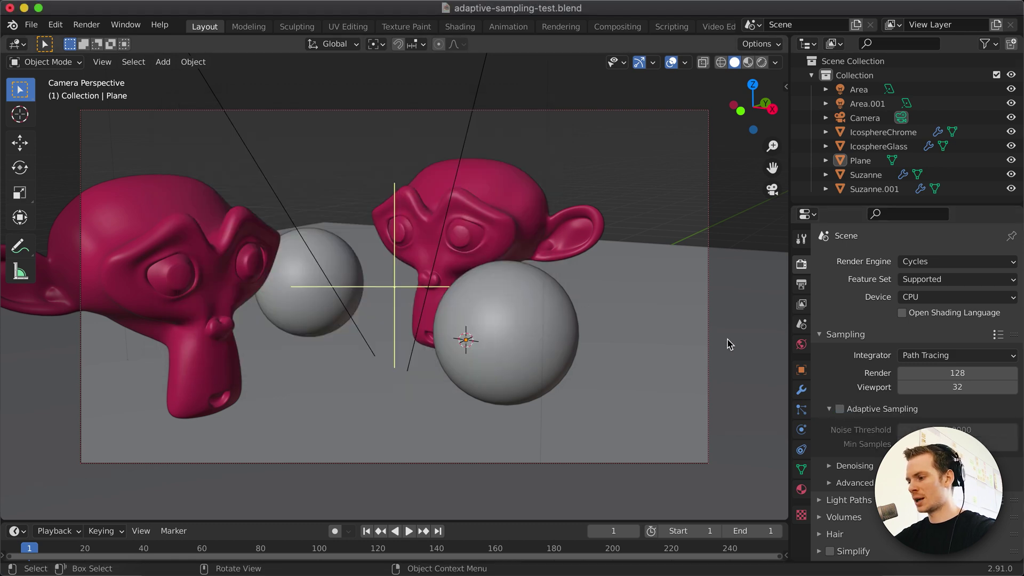
Step: Reopen the render result and maximize its window to fill the screen
key(F11)
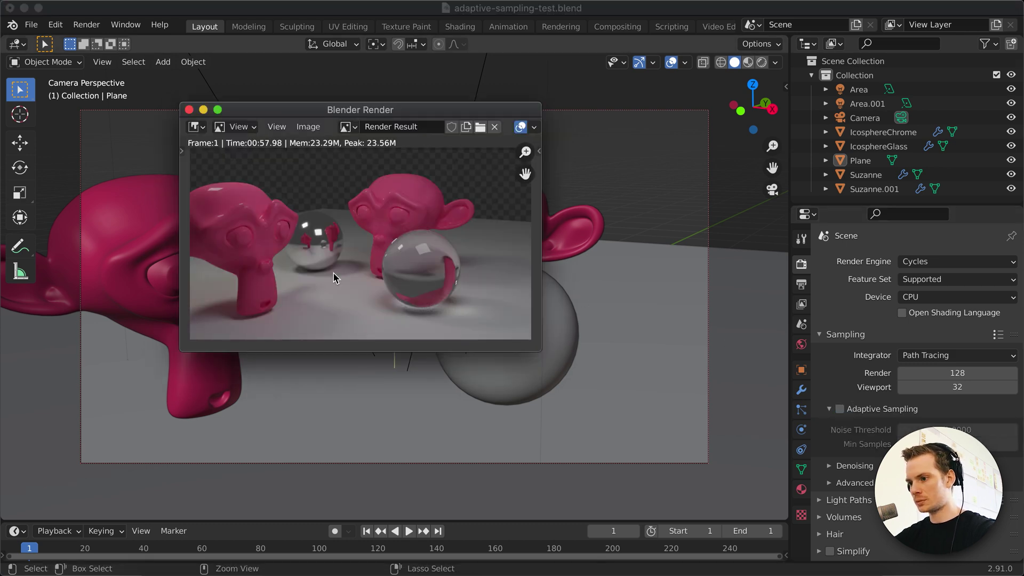
scroll(320, 250, up, 3)
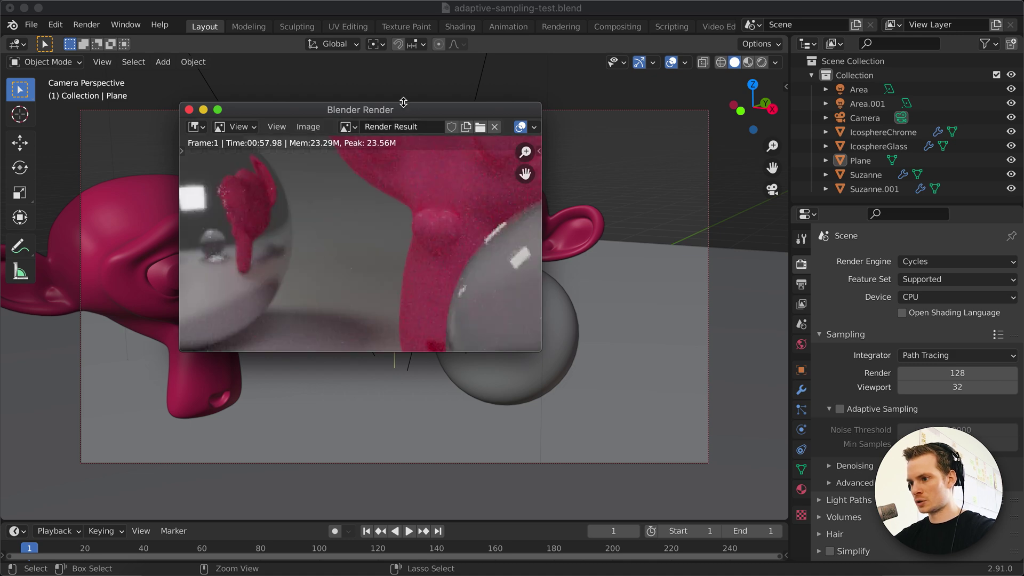
double_click(412, 114)
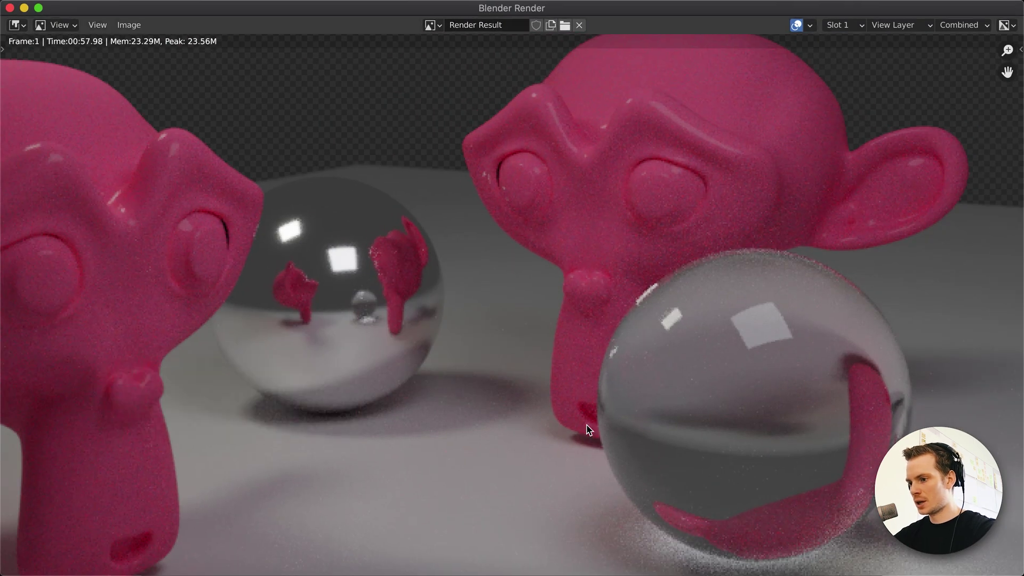
Step: Examine the noise in the render around the glass sphere, especially in the caustics and shadow beneath it
scroll(590, 448, down, 3)
scroll(590, 447, left, 3)
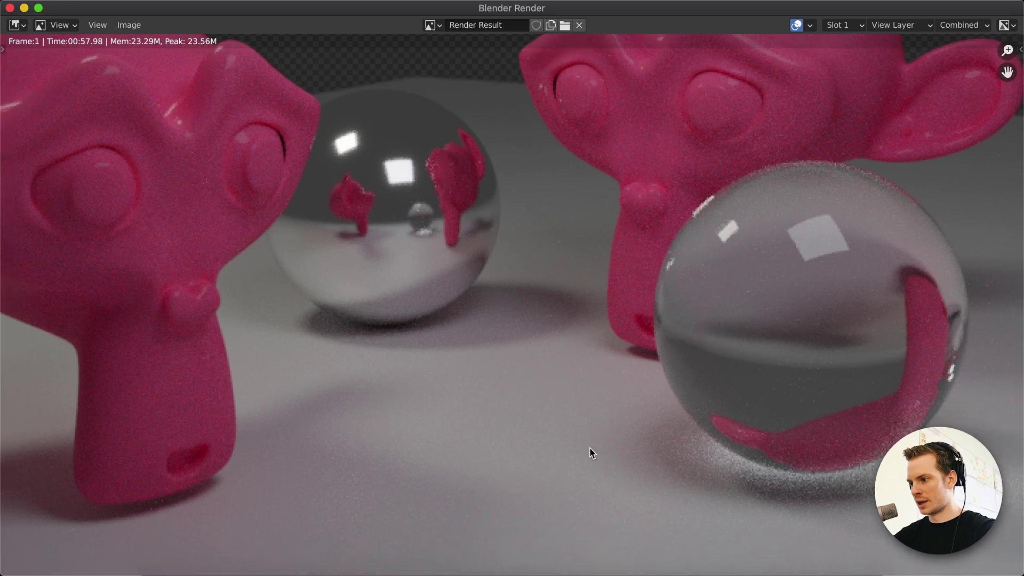
scroll(664, 338, down, 3)
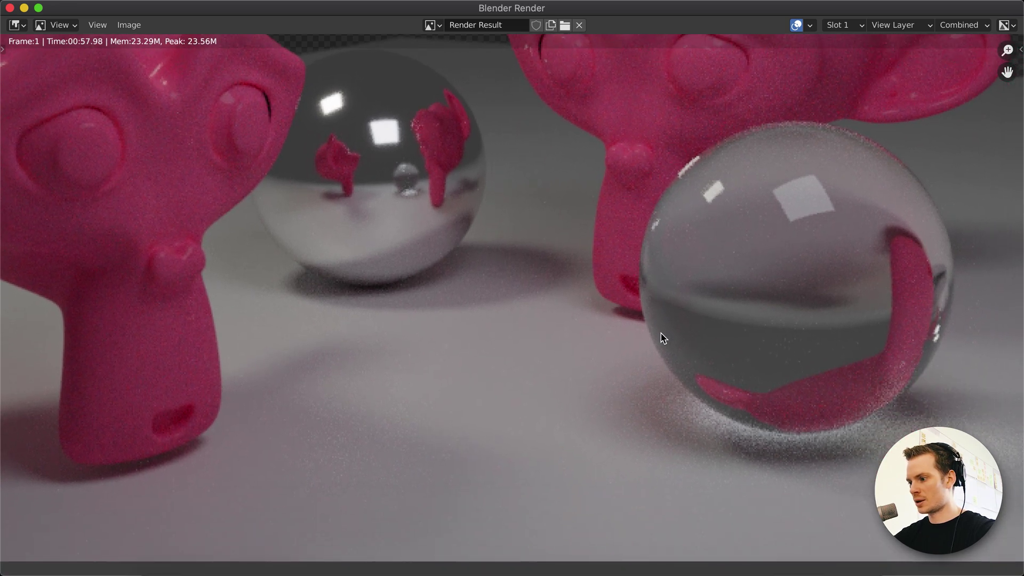
scroll(664, 338, right, 1)
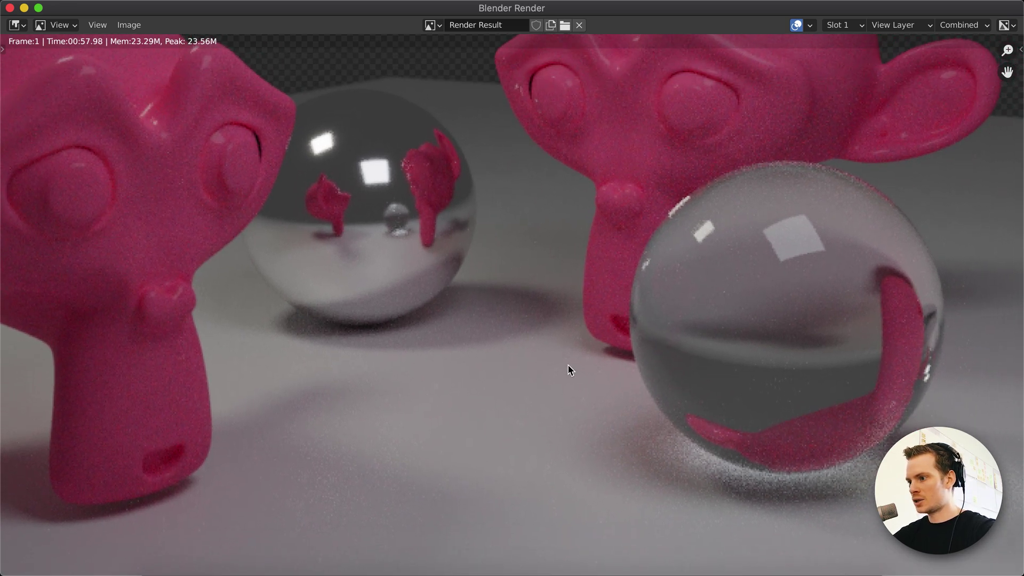
scroll(570, 369, right, 2)
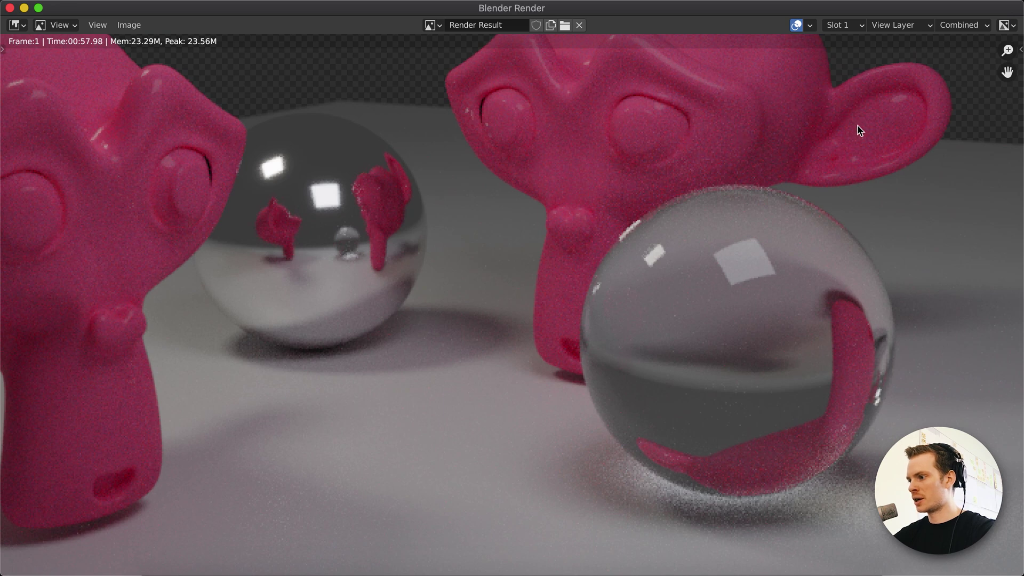
scroll(766, 450, down, 3)
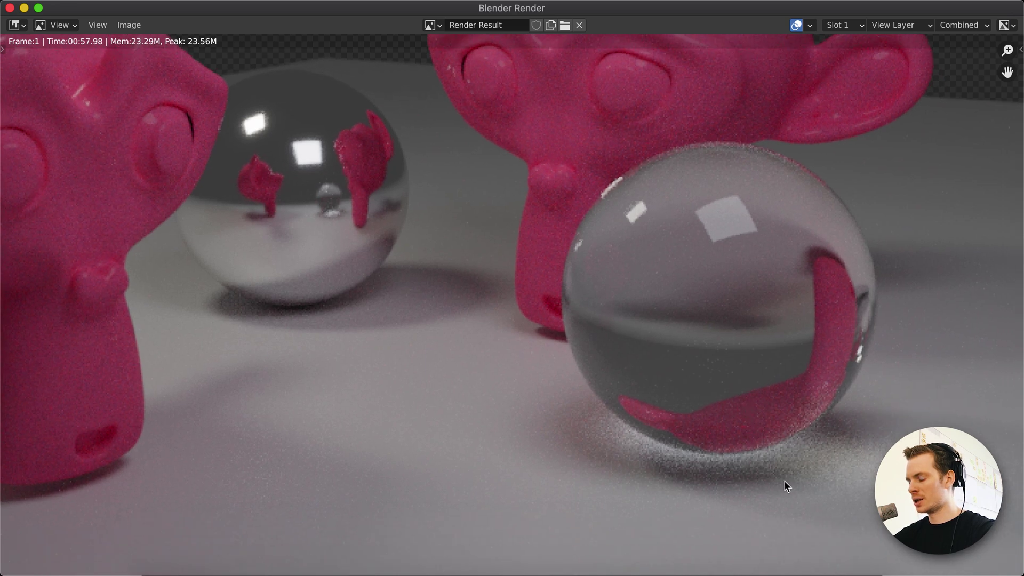
scroll(795, 491, up, 5)
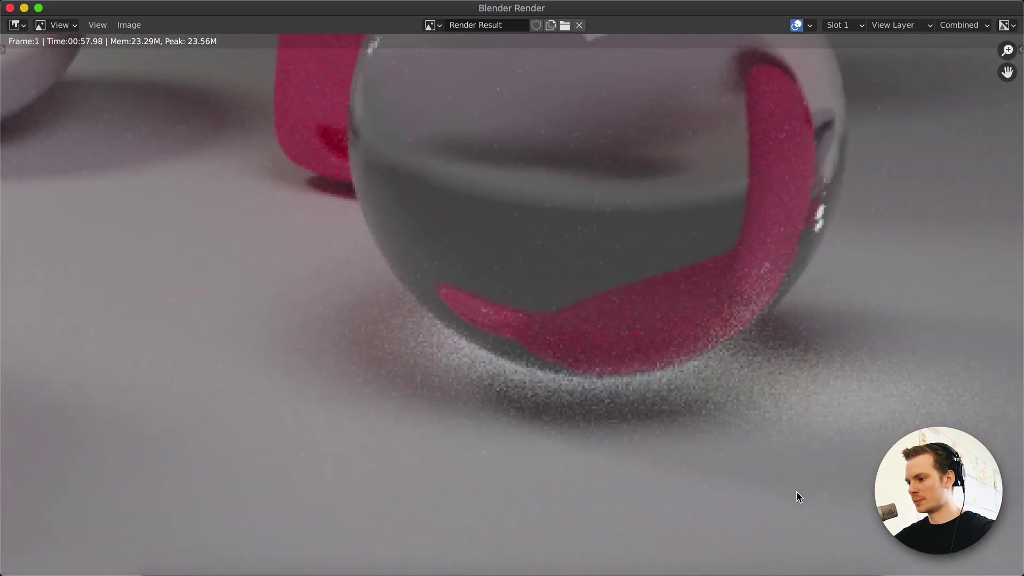
scroll(656, 389, down, 2)
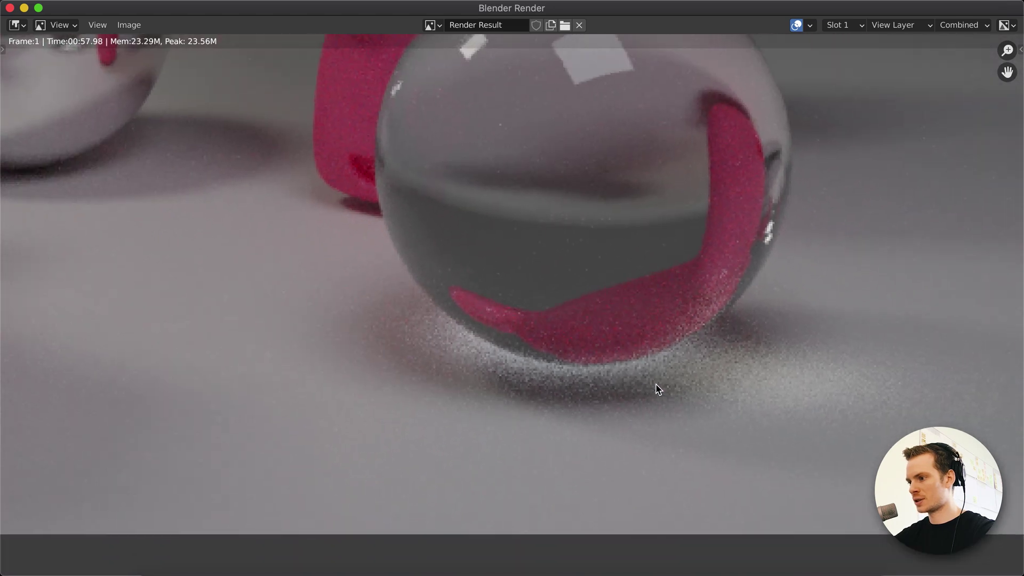
scroll(583, 160, down, 3)
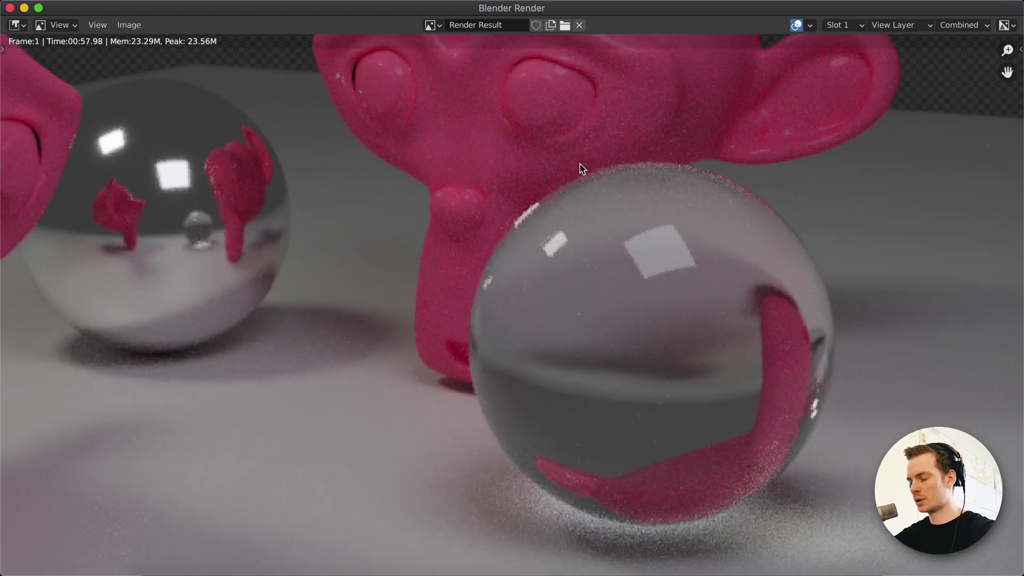
scroll(582, 168, down, 2)
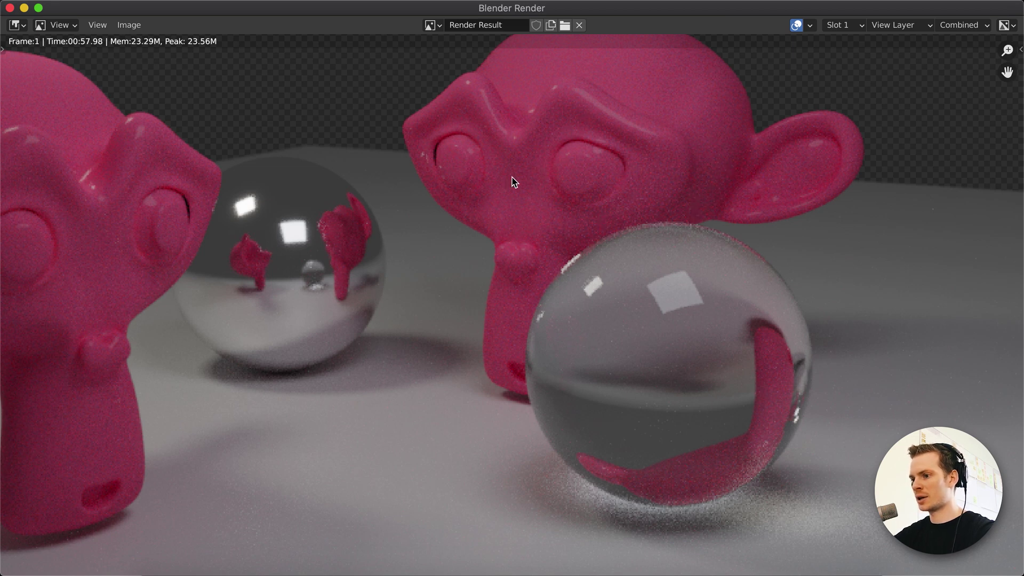
Step: Compare the noise on the plain floor behind the glass sphere with the area around the chrome sphere and its shadow
scroll(208, 312, left, 3)
scroll(210, 315, left, 3)
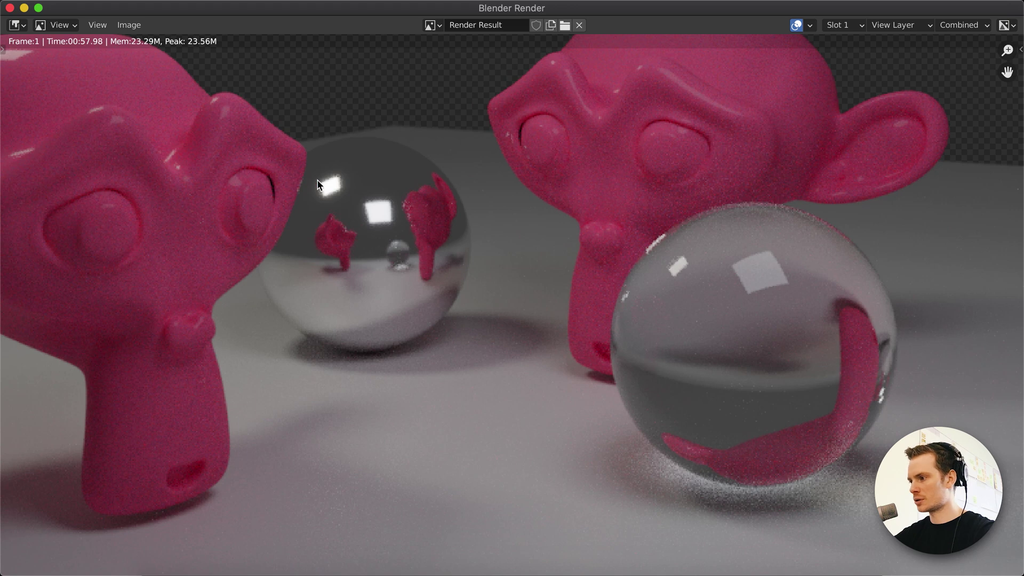
scroll(603, 299, right, 5)
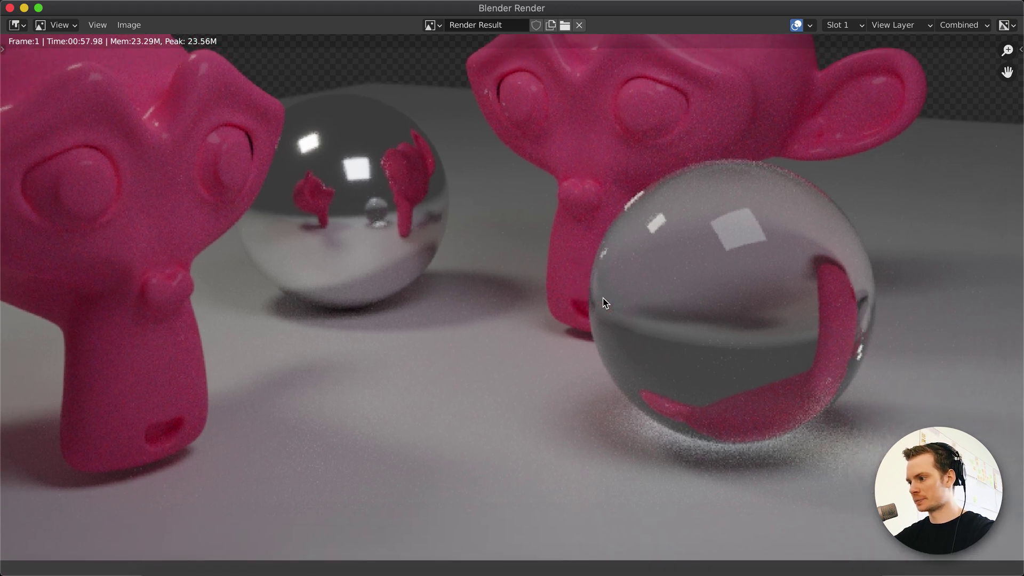
scroll(605, 303, right, 6)
scroll(747, 256, up, 6)
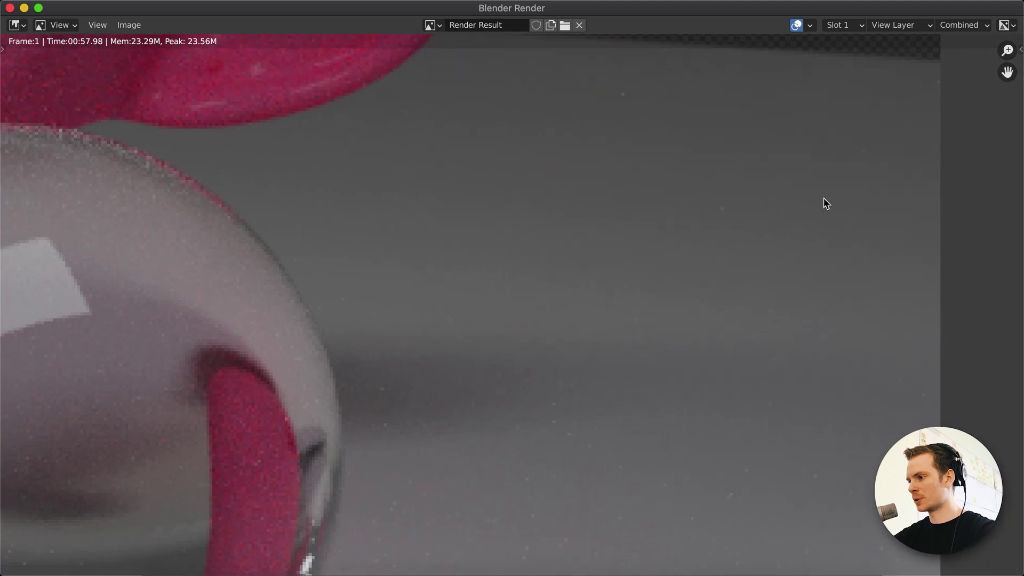
scroll(723, 237, up, 1)
scroll(723, 238, down, 3)
scroll(723, 235, left, 10)
scroll(722, 235, up, 2)
scroll(395, 571, down, 1)
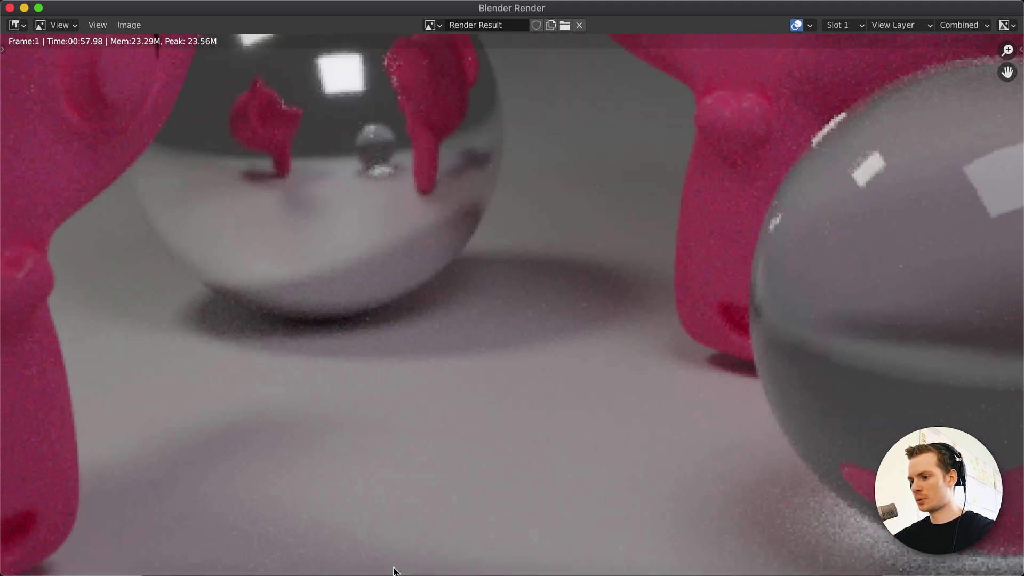
scroll(439, 426, down, 5)
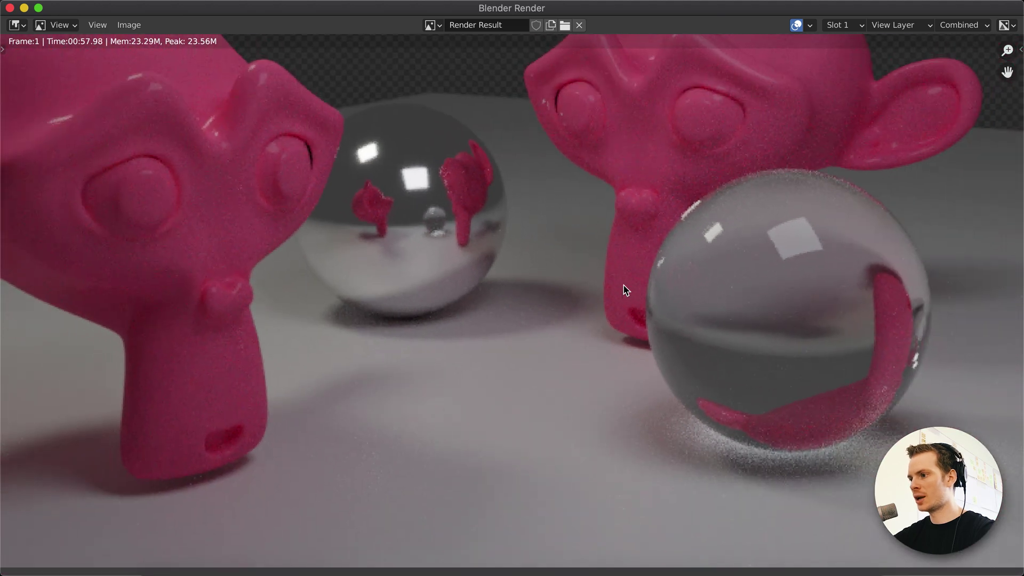
Step: Review the whole rendered image, comparing its clean and noisy areas, and return to the scene
scroll(624, 288, up, 2)
scroll(627, 290, down, 2)
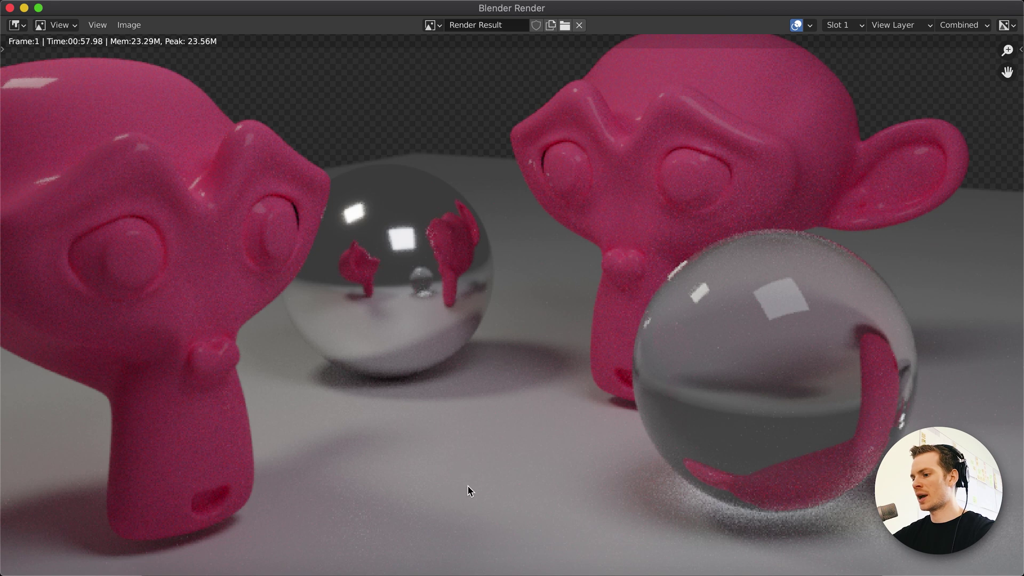
scroll(456, 485, down, 3)
scroll(456, 485, up, 3)
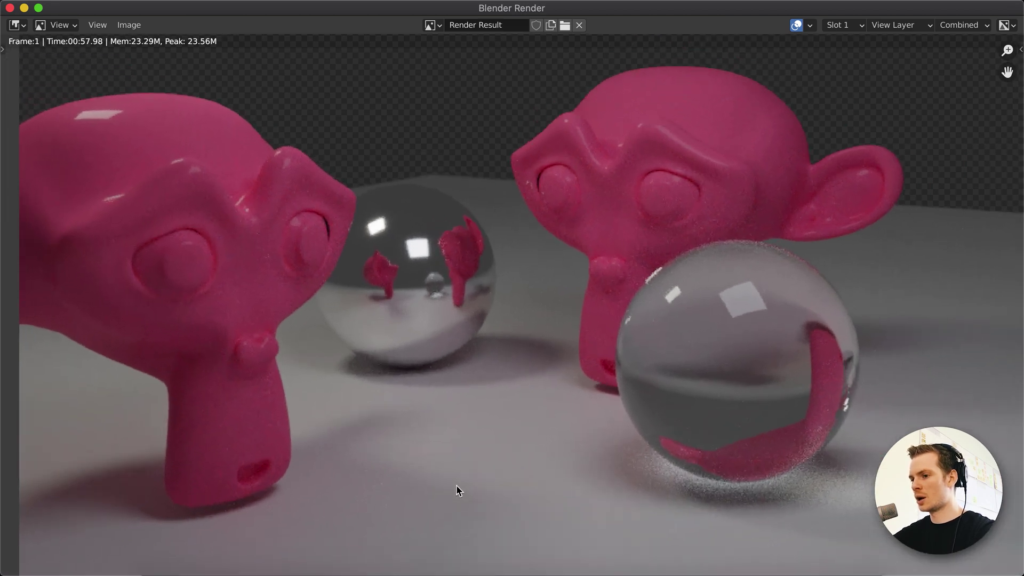
scroll(543, 405, down, 1)
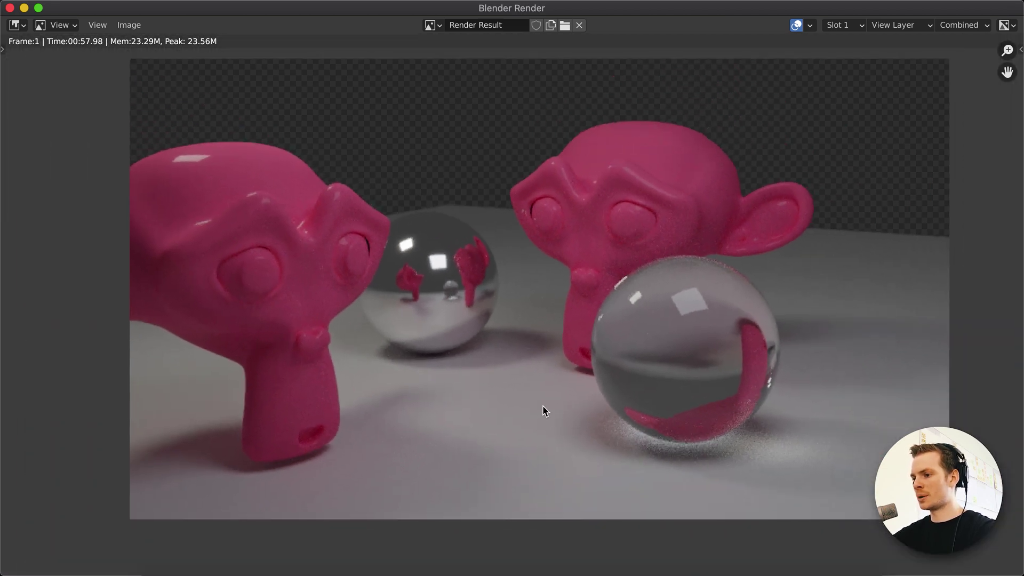
key(Home)
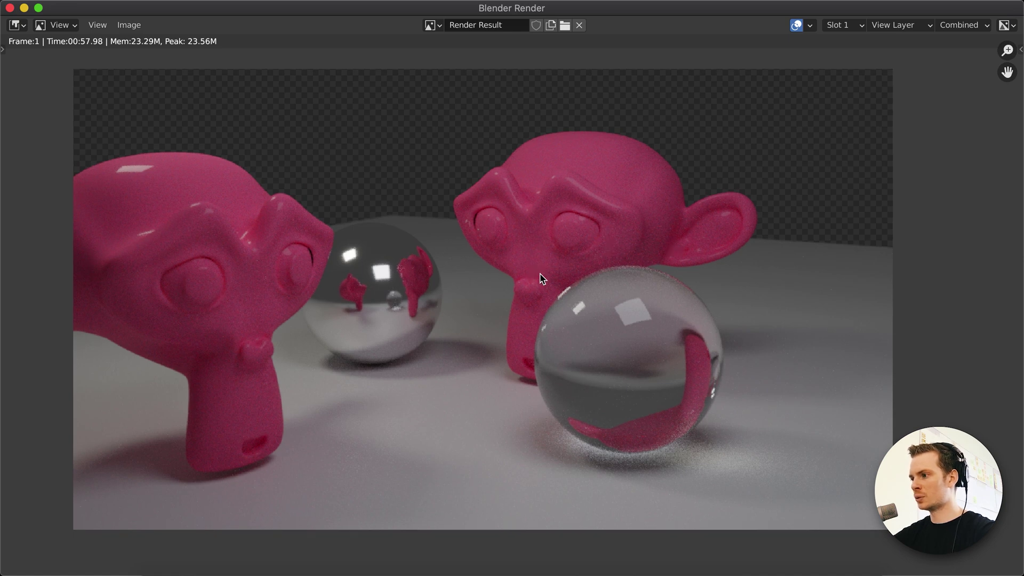
key(Escape)
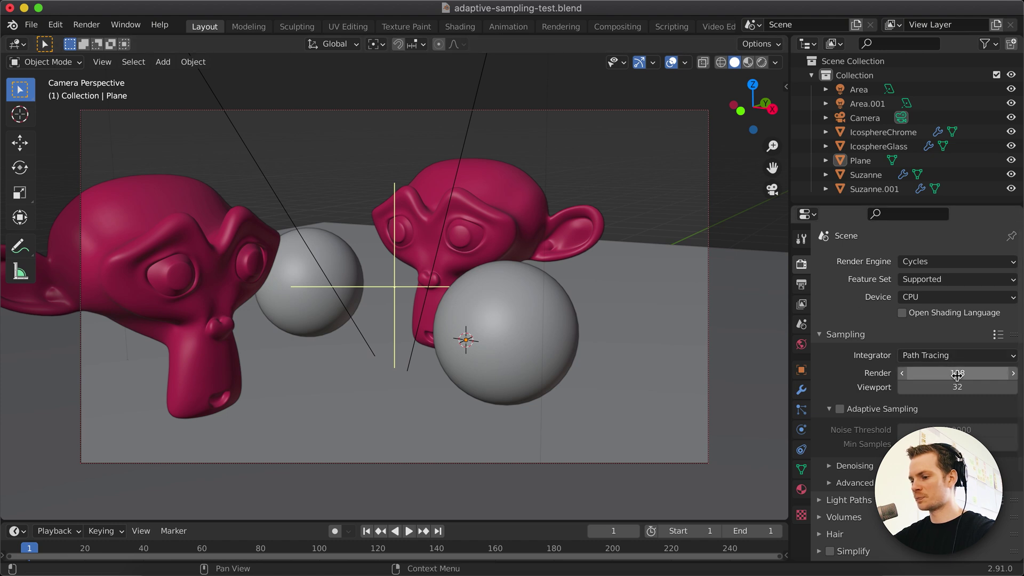
Step: Bring the render result up again, view the full image slightly enlarged, and close it
key(F11)
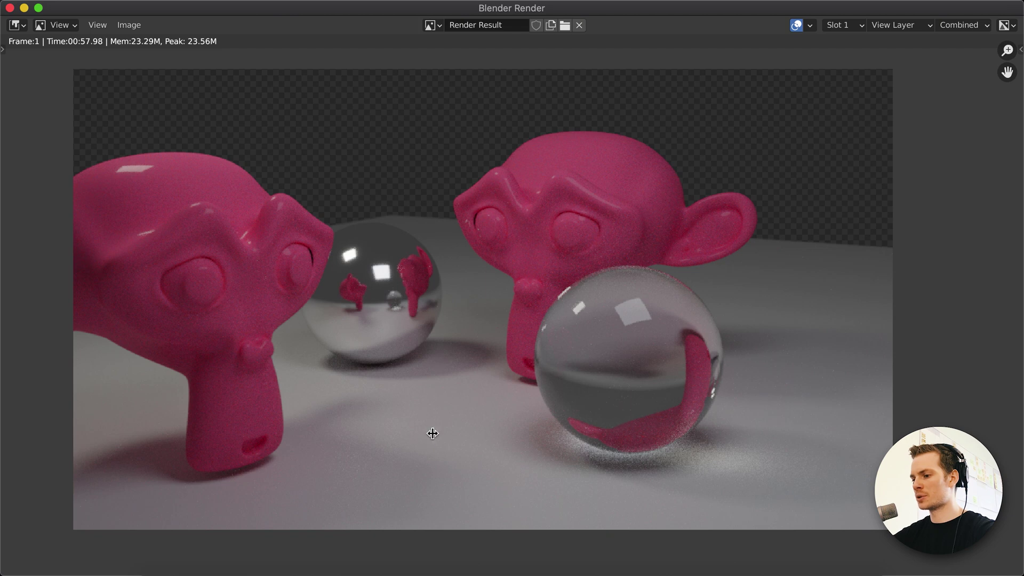
scroll(455, 450, up, 1)
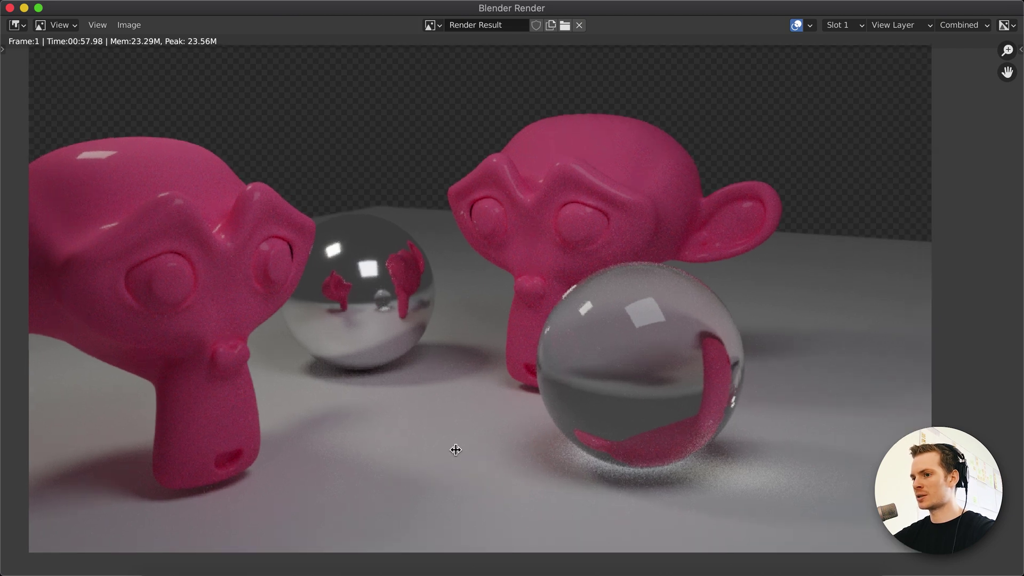
scroll(455, 449, up, 1)
scroll(455, 450, left, 1)
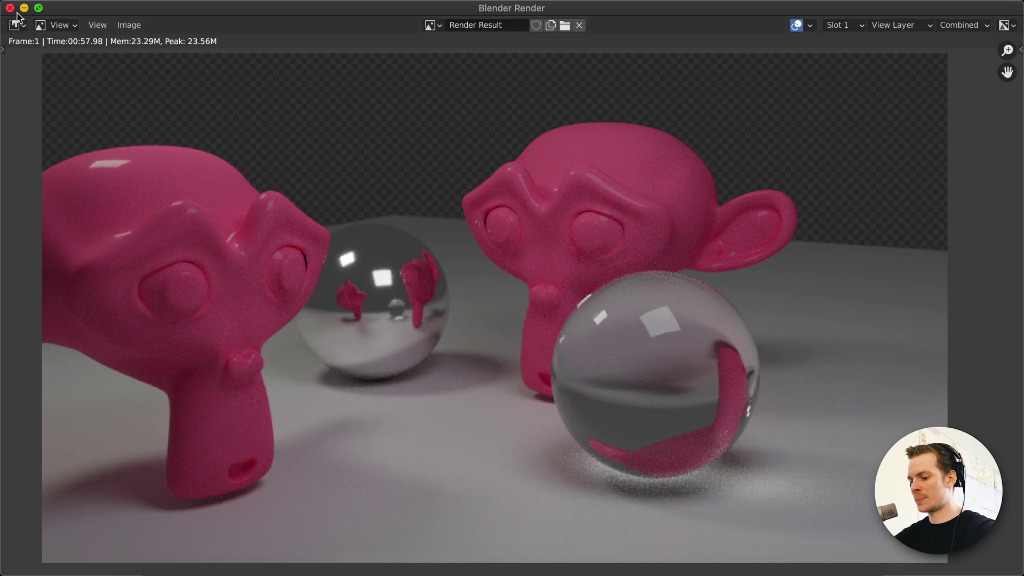
key(Escape)
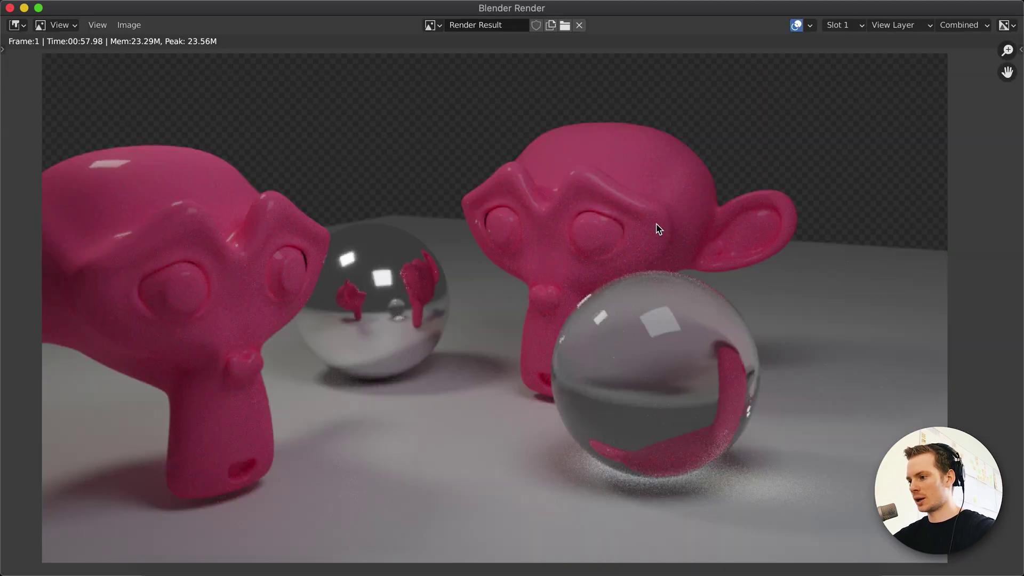
Step: Inspect the noise on the face of the monkey behind the glass sphere and close the render result
scroll(657, 230, up, 4)
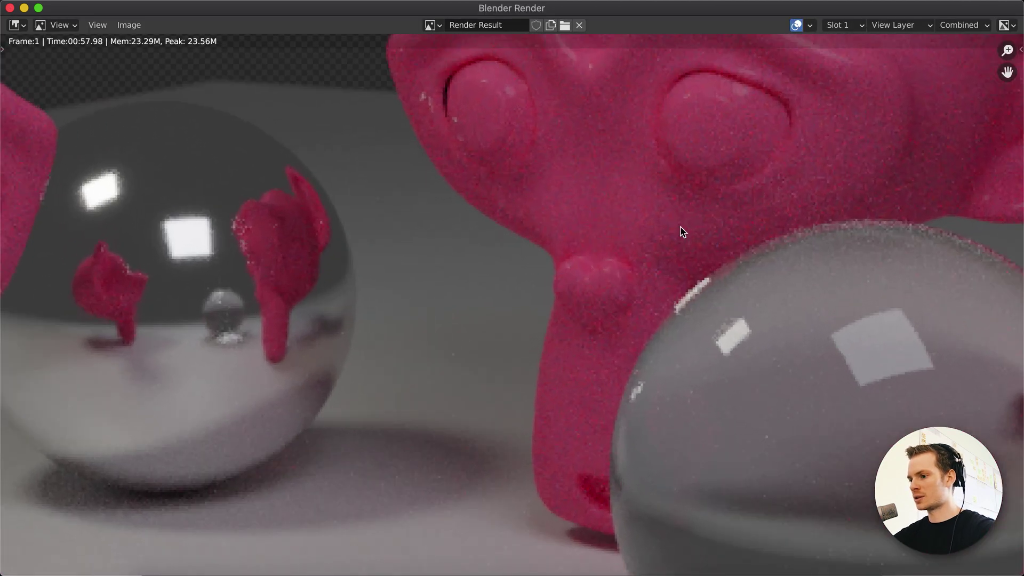
scroll(747, 283, down, 5)
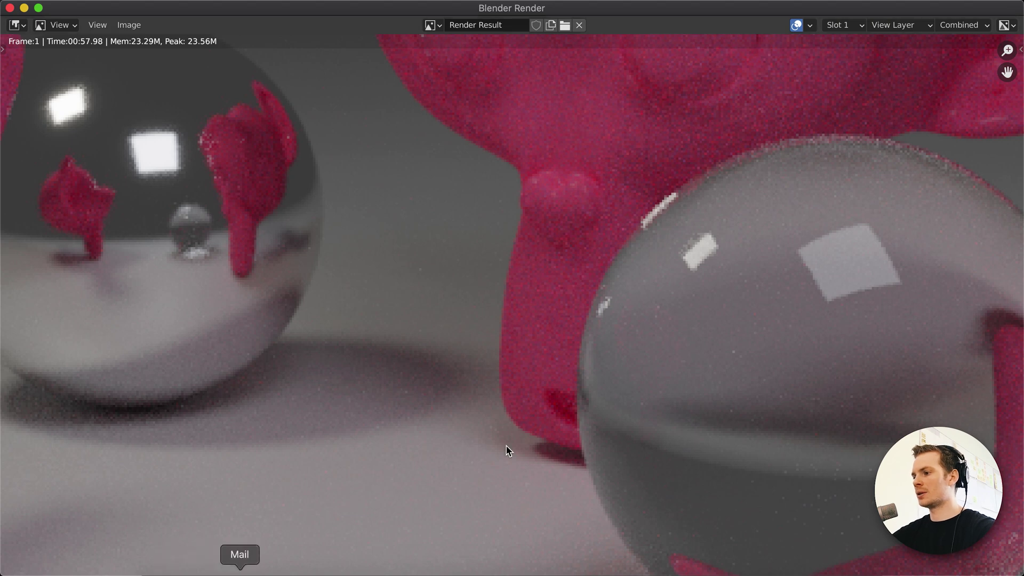
scroll(526, 435, up, 10)
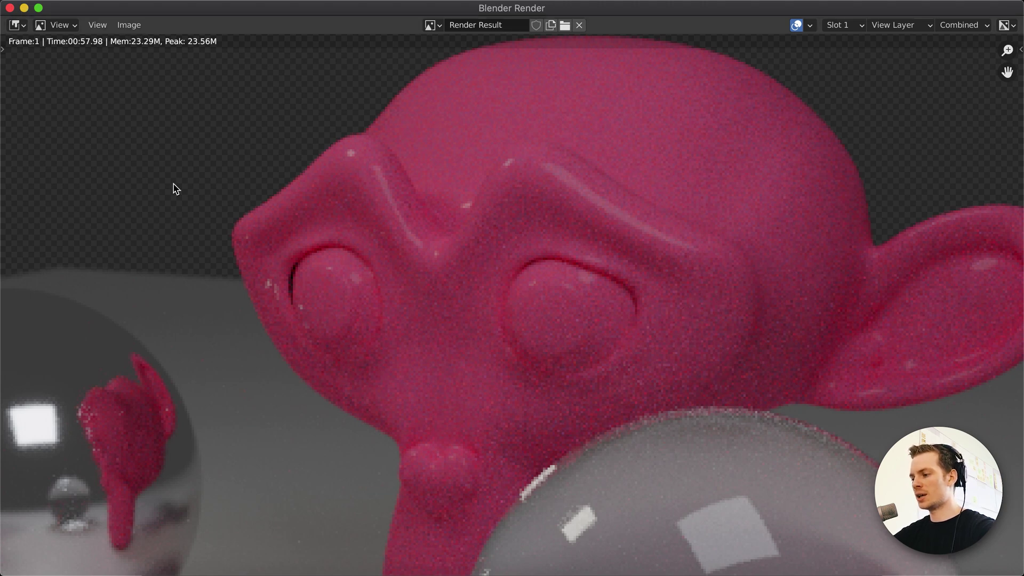
key(Escape)
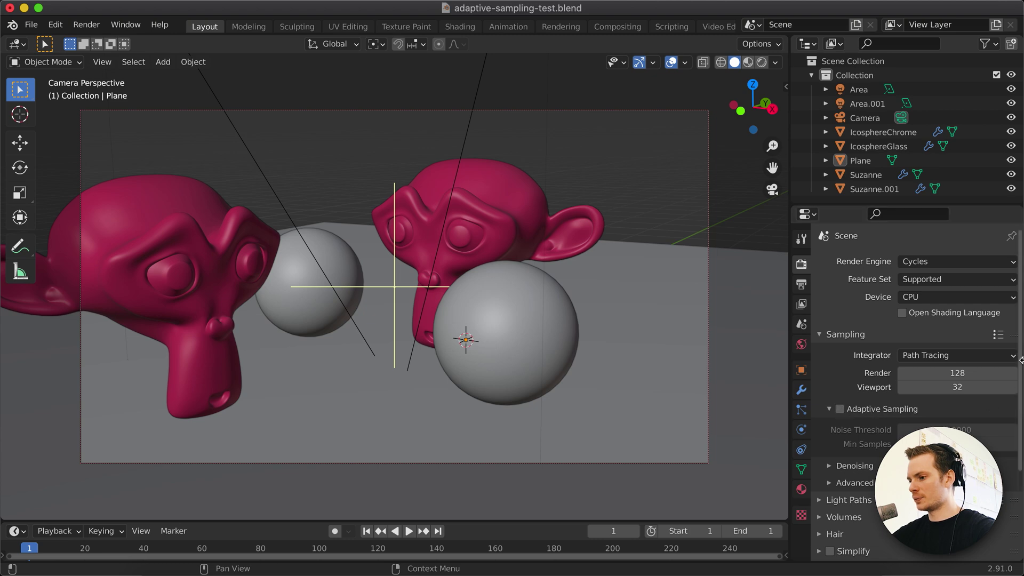
Step: Bring up the full render result, switch it to the empty Slot 2, and return to the scene
key(F12)
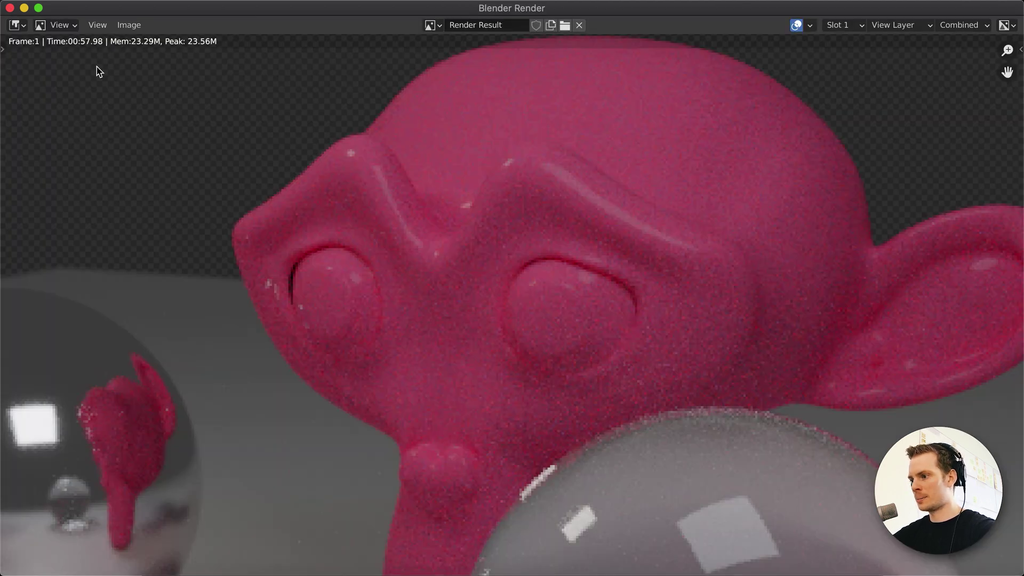
scroll(367, 327, down, 4)
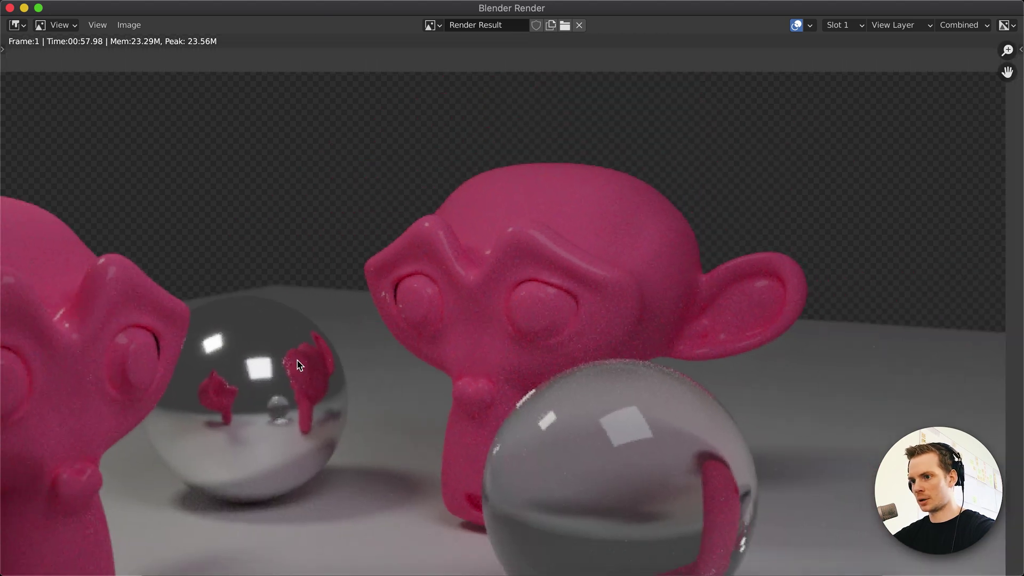
scroll(299, 365, down, 1)
scroll(300, 365, down, 3)
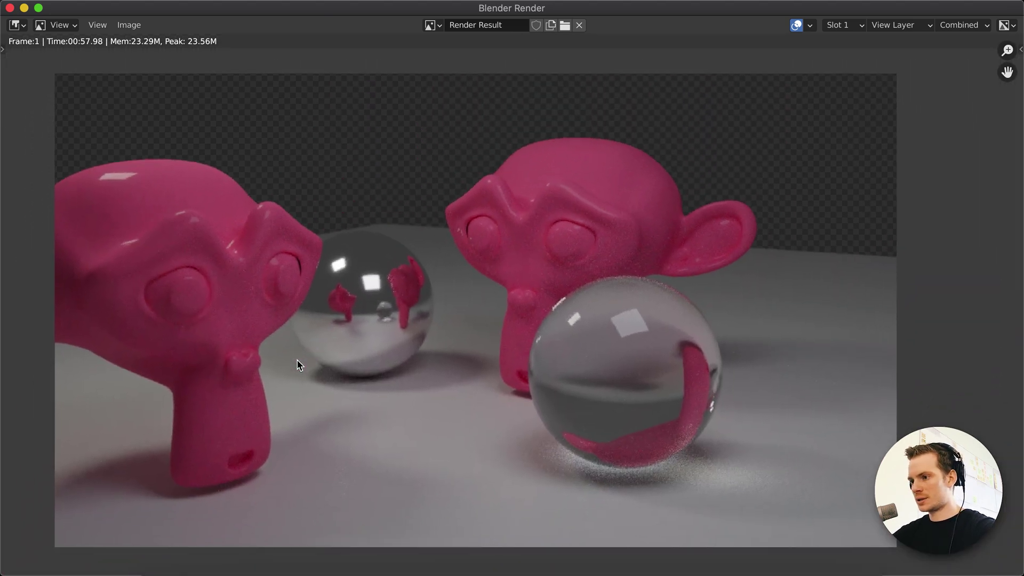
key(j)
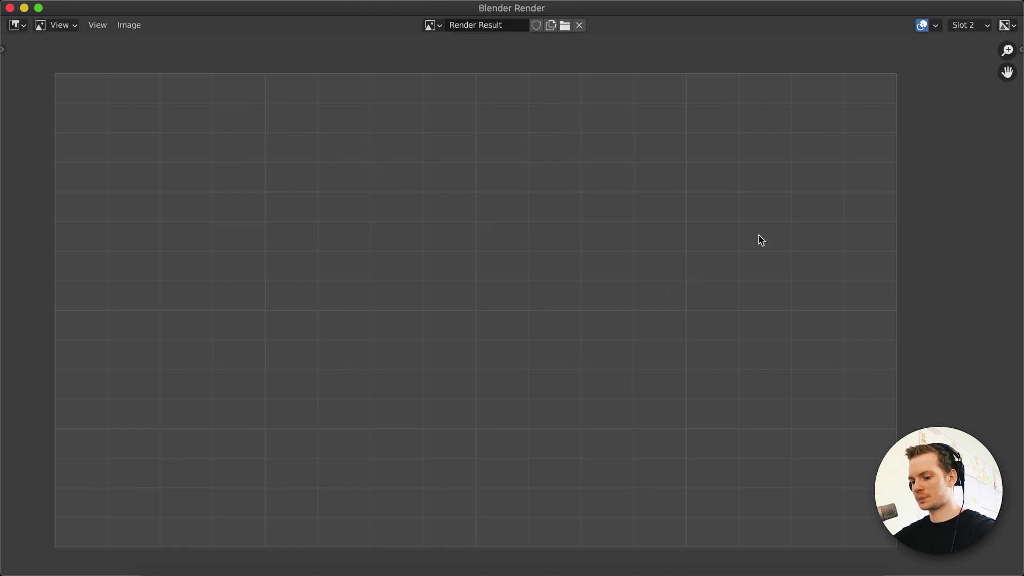
key(Escape)
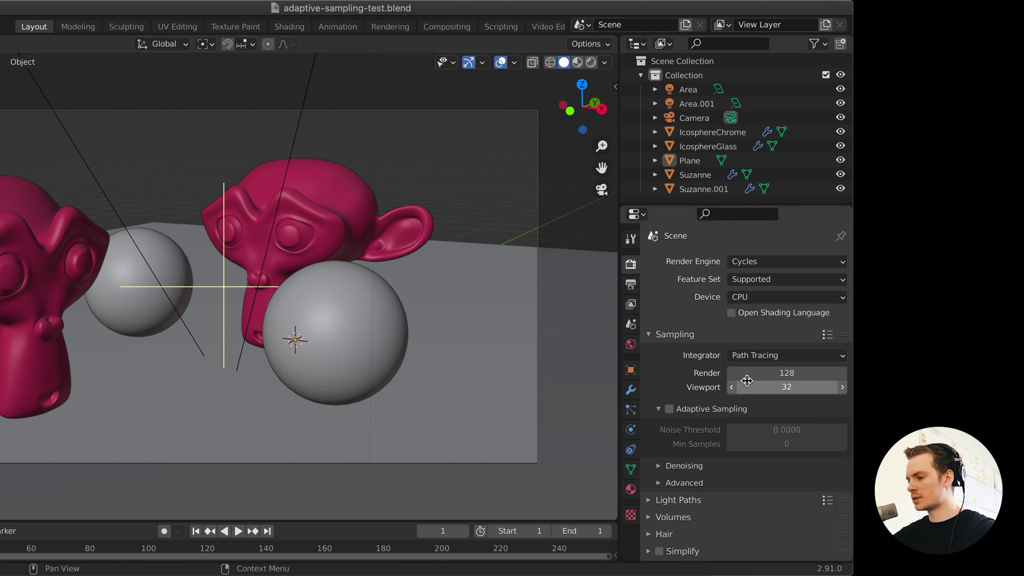
Step: Enable Adaptive Sampling for Cycles and render the scene into Slot 2
click(668, 409)
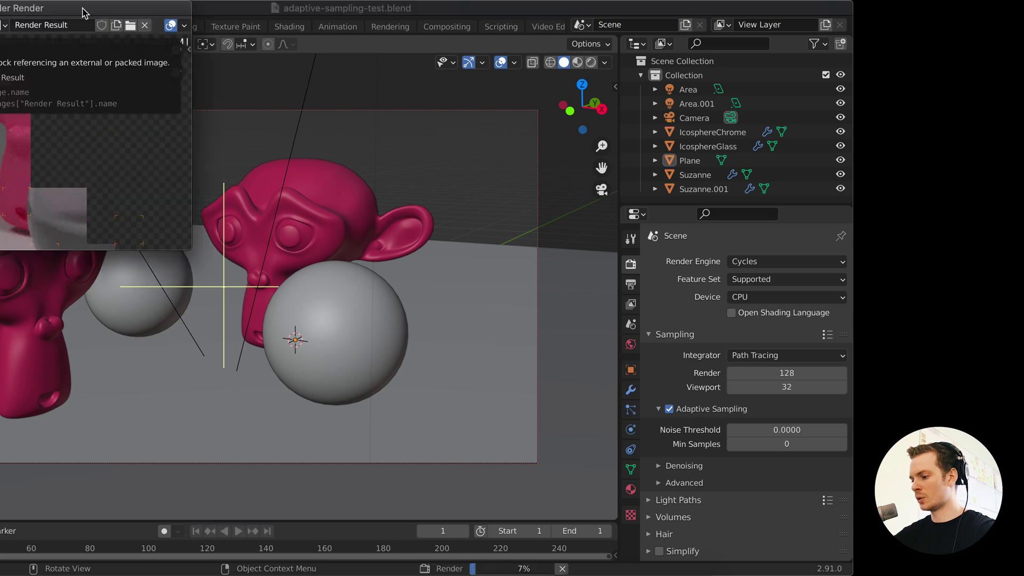
key(F12)
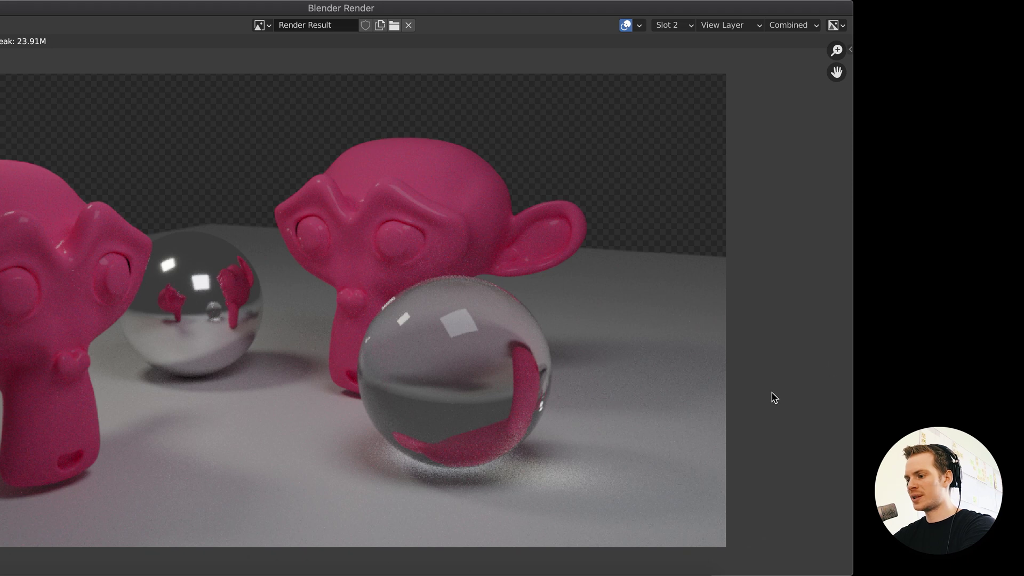
key(Escape)
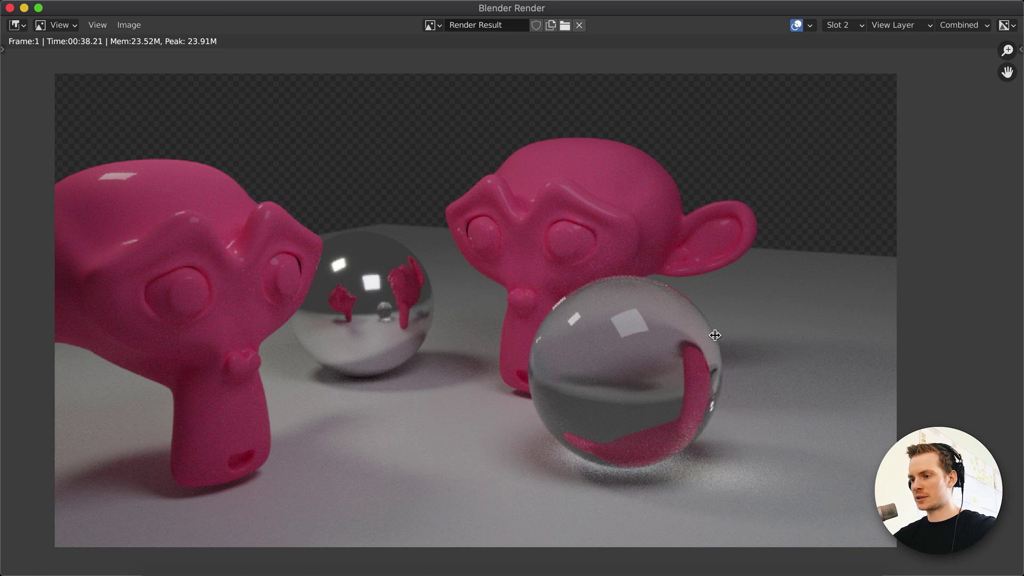
Step: Compare the full images in Slot 1 and Slot 2 by flipping repeatedly between the two renders
key(j)
key(j)
key(j)
key(j)
key(j)
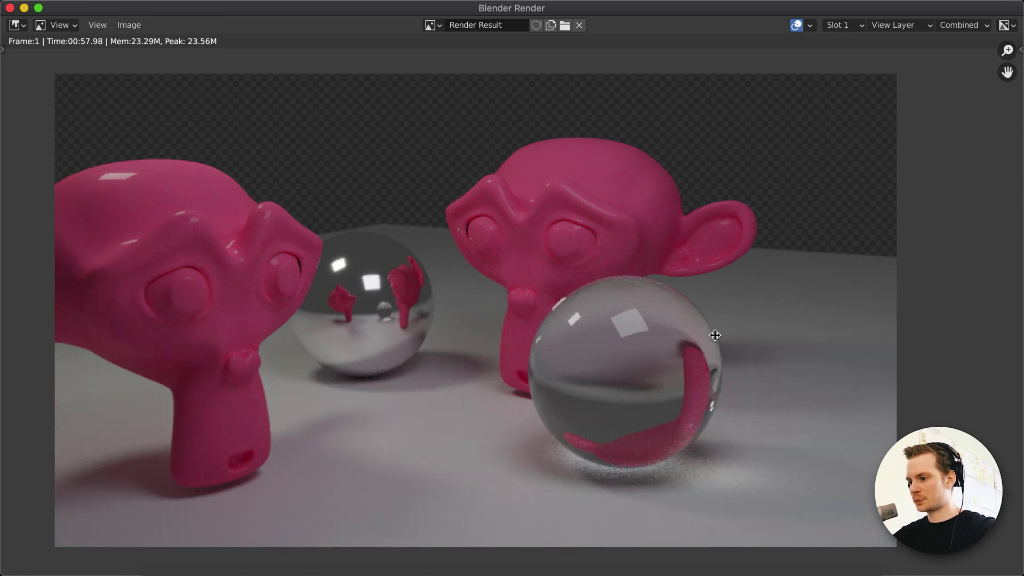
key(j)
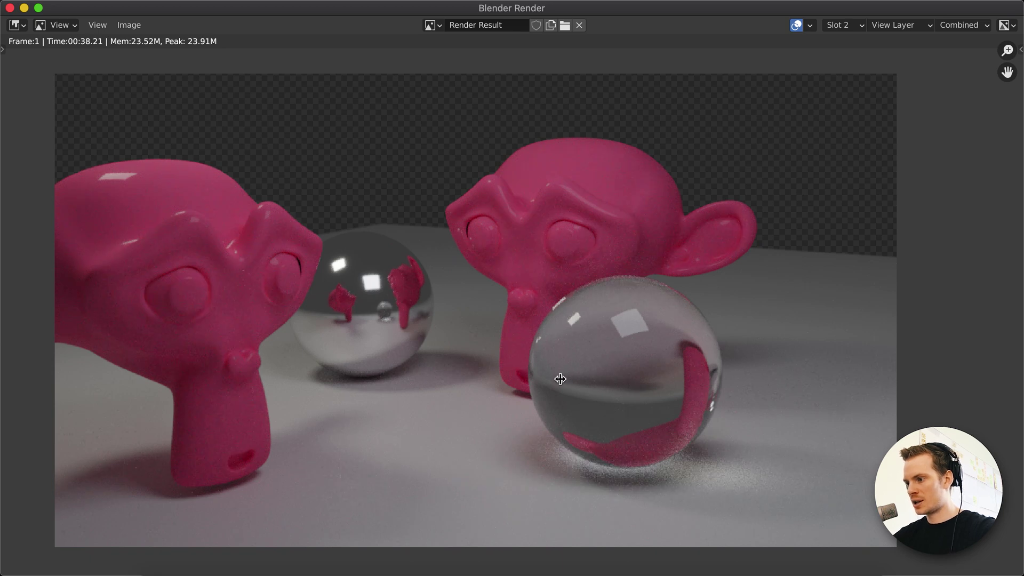
key(j)
key(j)
key(j)
key(j)
key(j)
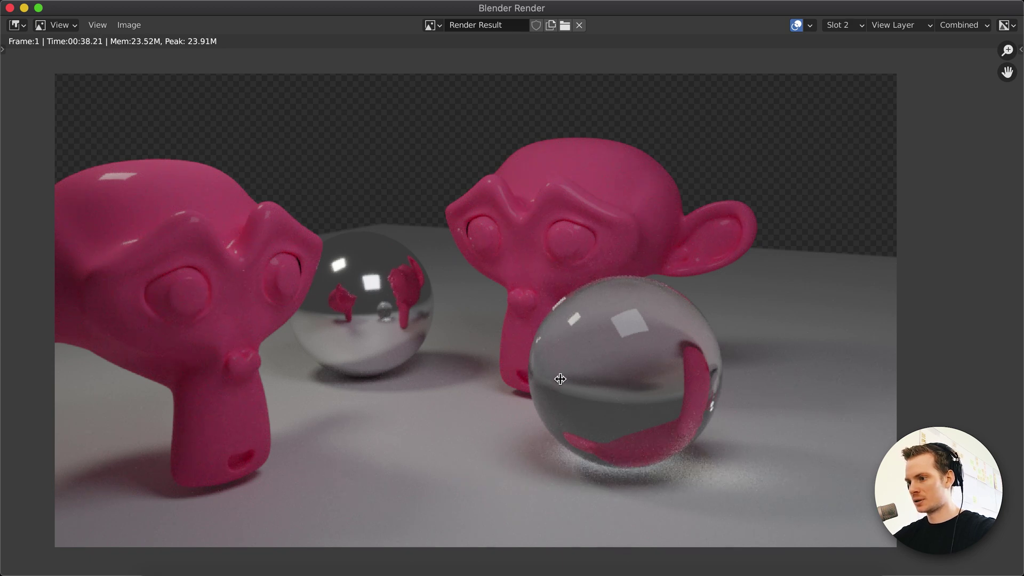
key(j)
key(j)
key(j)
key(j)
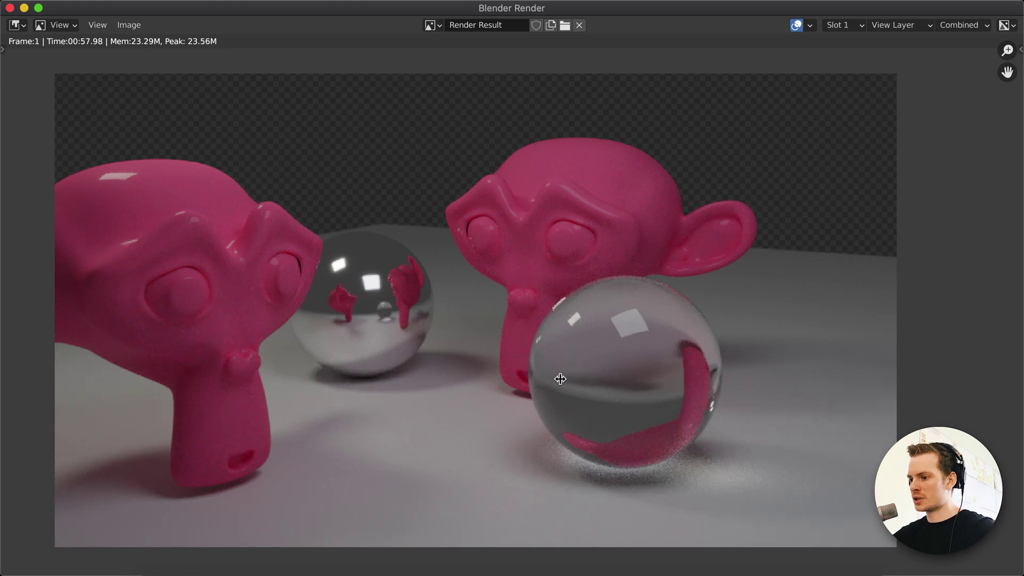
Step: Compare the noise on and below the glass sphere between the Slot 1 and Slot 2 renders
scroll(560, 378, up, 5)
scroll(560, 378, down, 3)
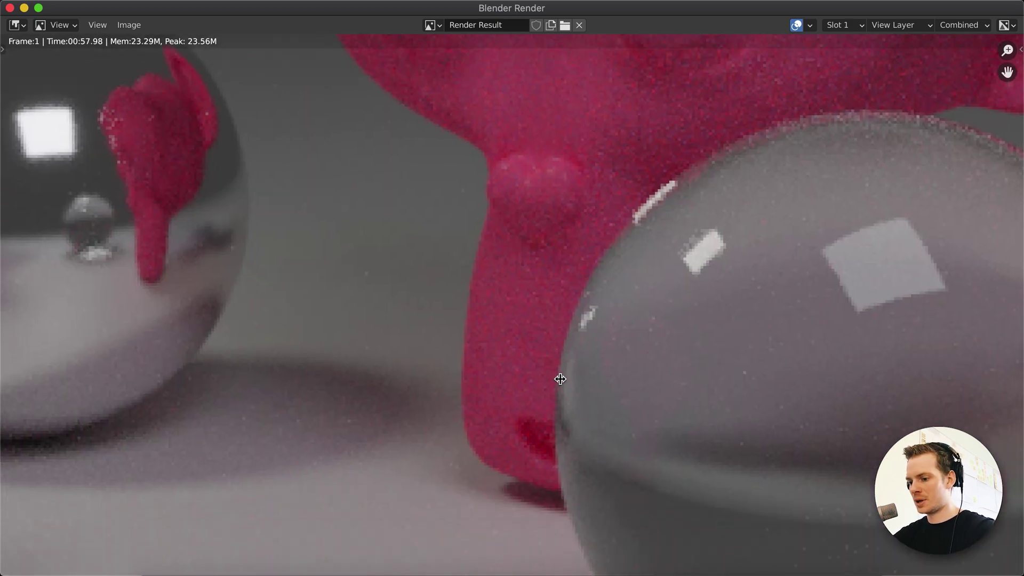
scroll(560, 378, up, 3)
scroll(560, 379, down, 5)
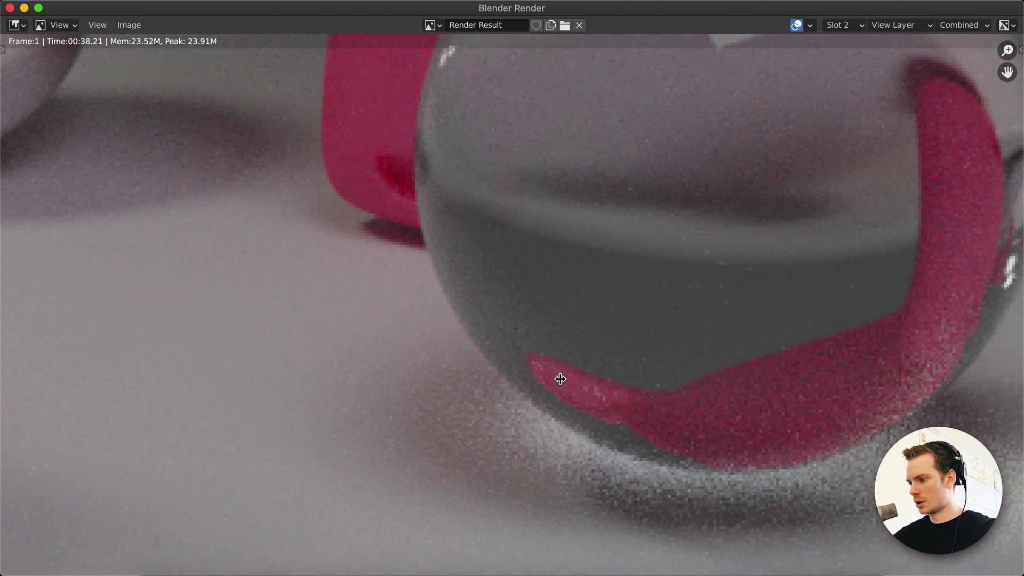
scroll(561, 378, down, 3)
key(j)
scroll(560, 378, up, 3)
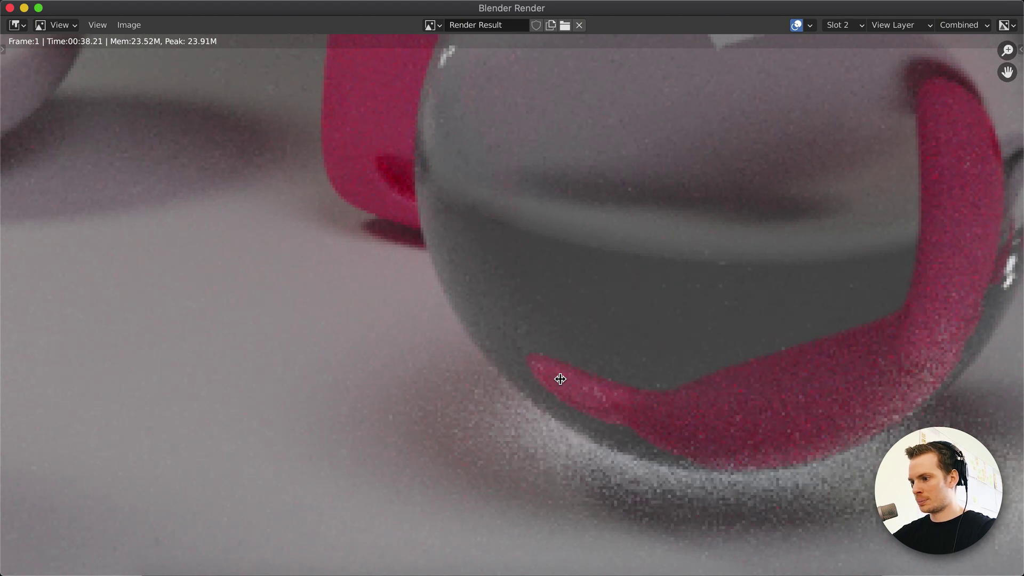
Step: Compare the noise on the floor between the chrome and glass spheres in both render slots
scroll(560, 379, left, 10)
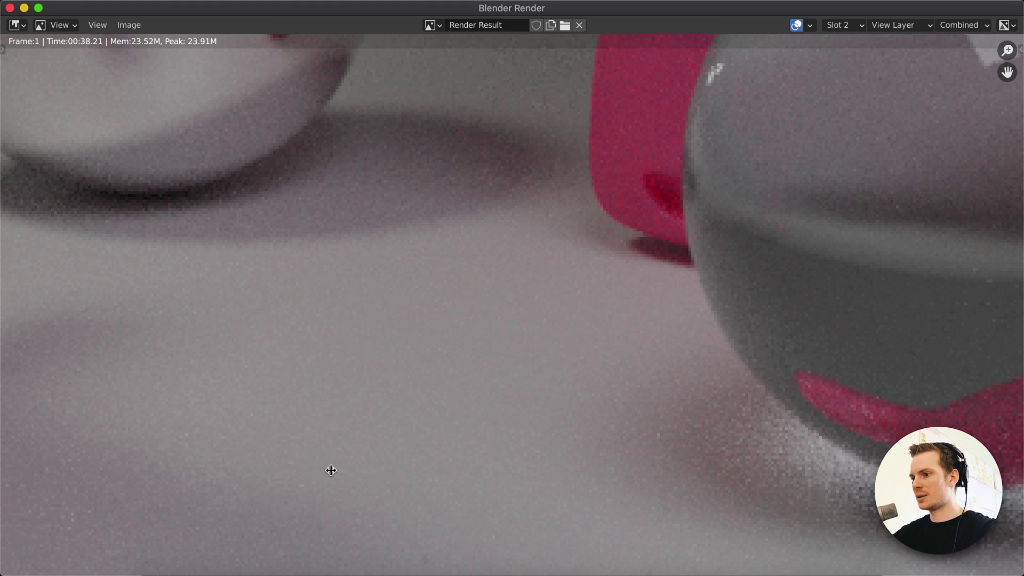
scroll(300, 418, down, 5)
scroll(302, 419, left, 1)
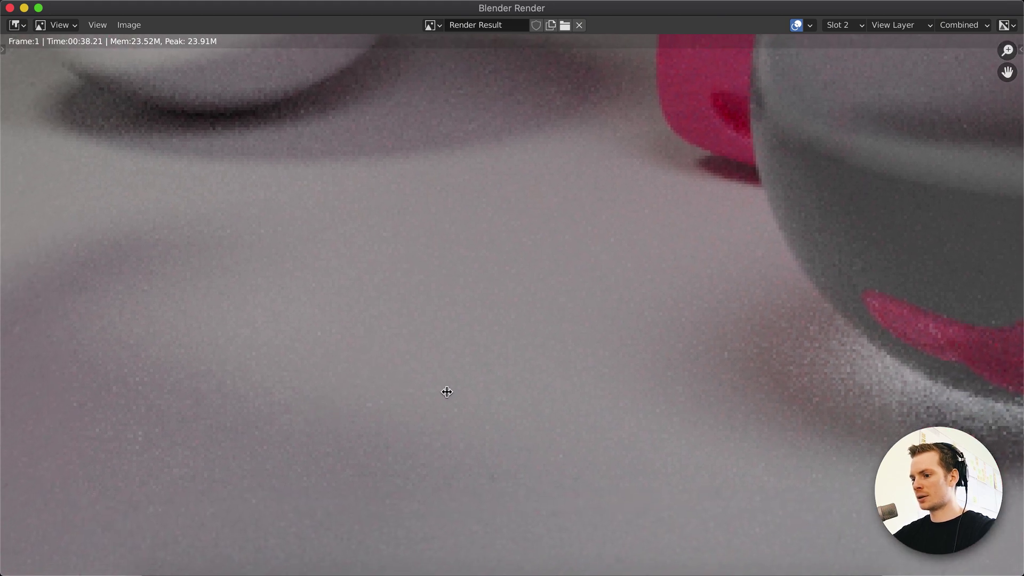
key(j)
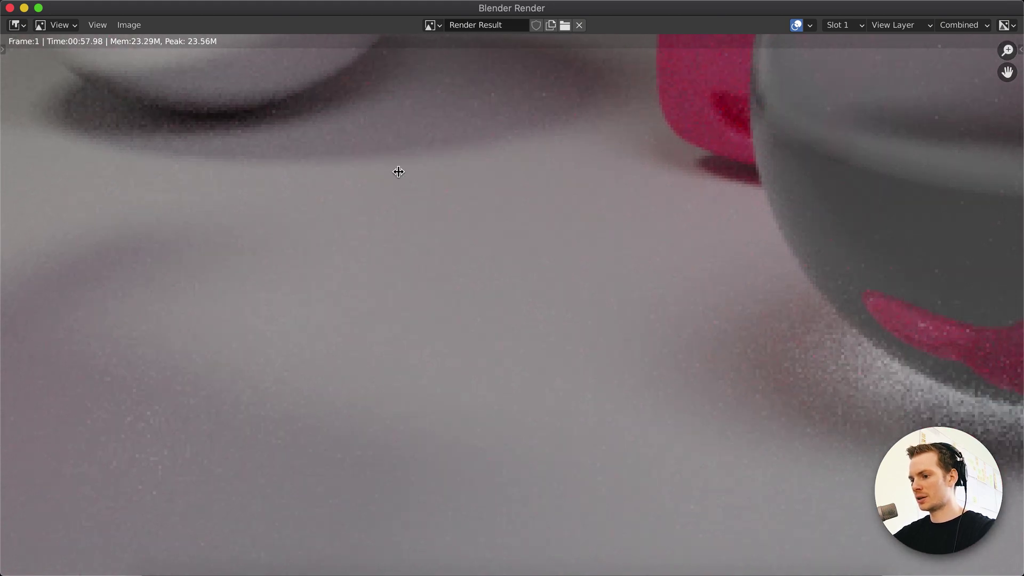
key(j)
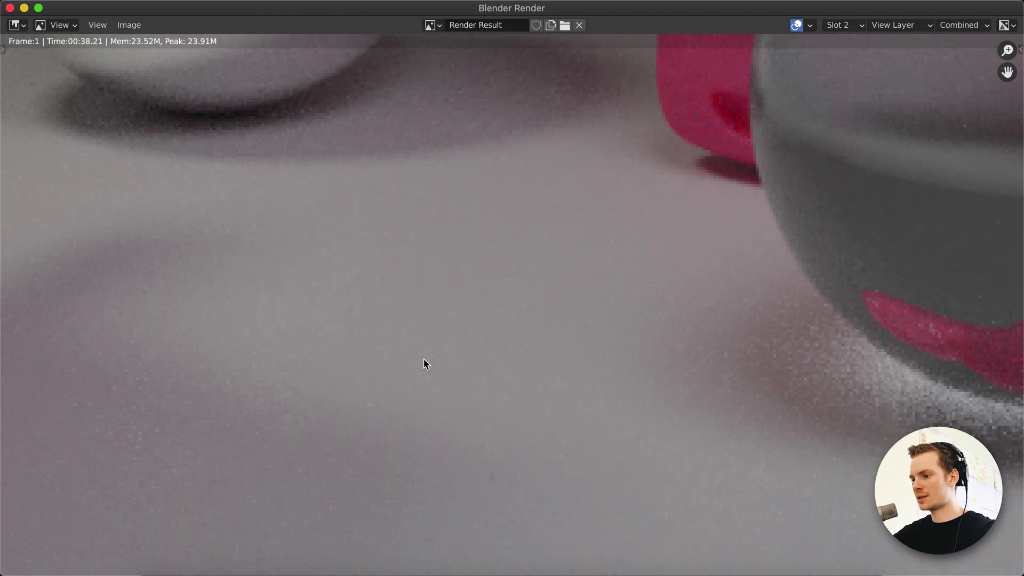
Step: Review the monkeys and spheres in the Slot 2 render at a wider view and close the render result
scroll(423, 360, down, 5)
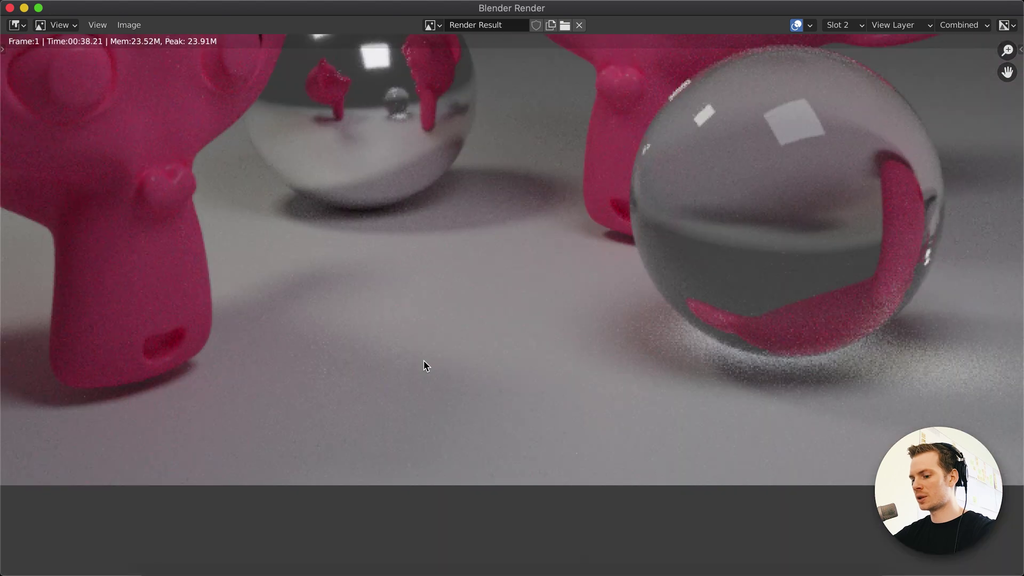
scroll(424, 363, down, 1)
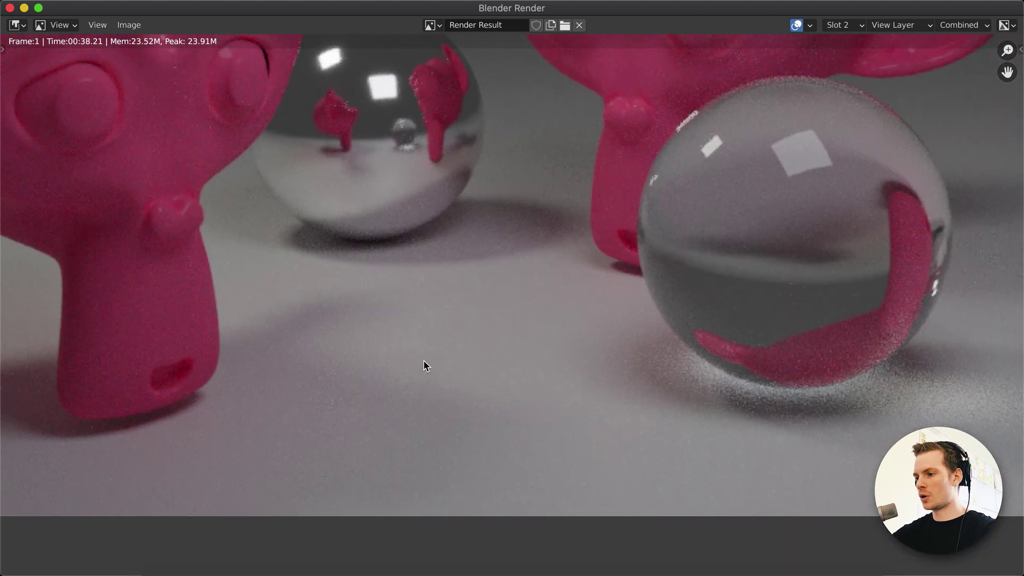
scroll(425, 362, down, 5)
scroll(425, 365, down, 3)
scroll(425, 364, up, 10)
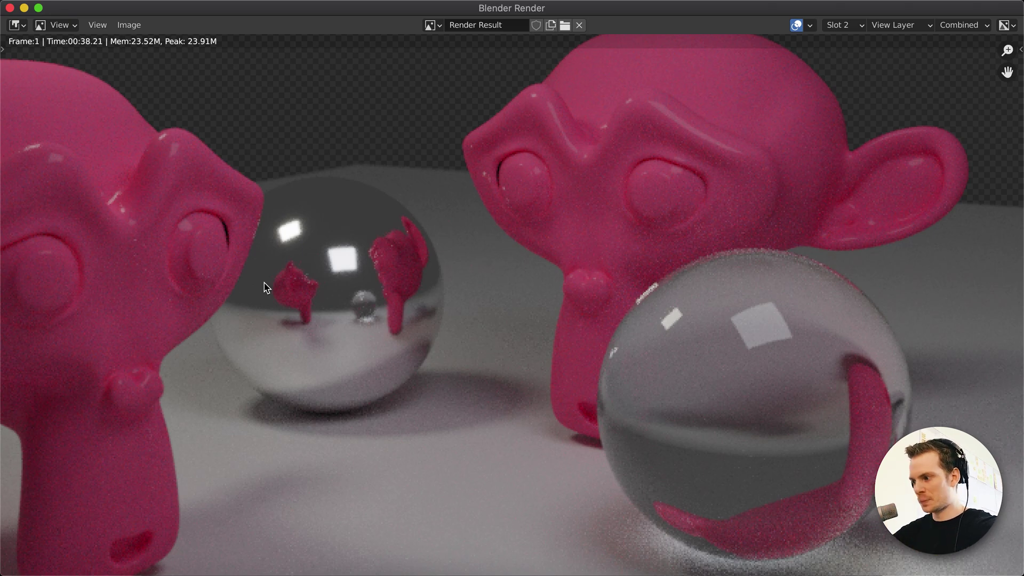
key(Escape)
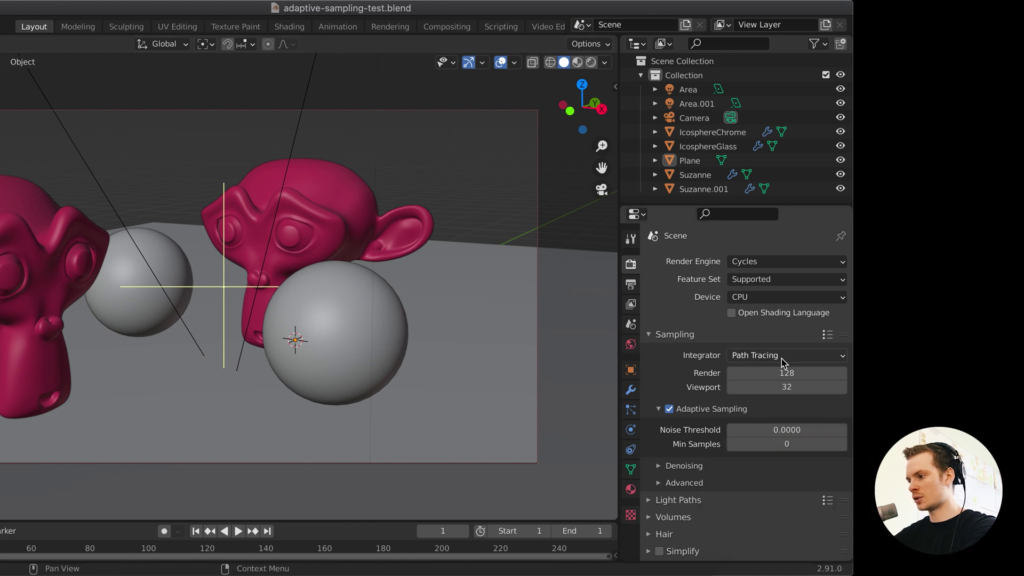
Step: Set the Cycles render sample count to 1024
click(773, 373)
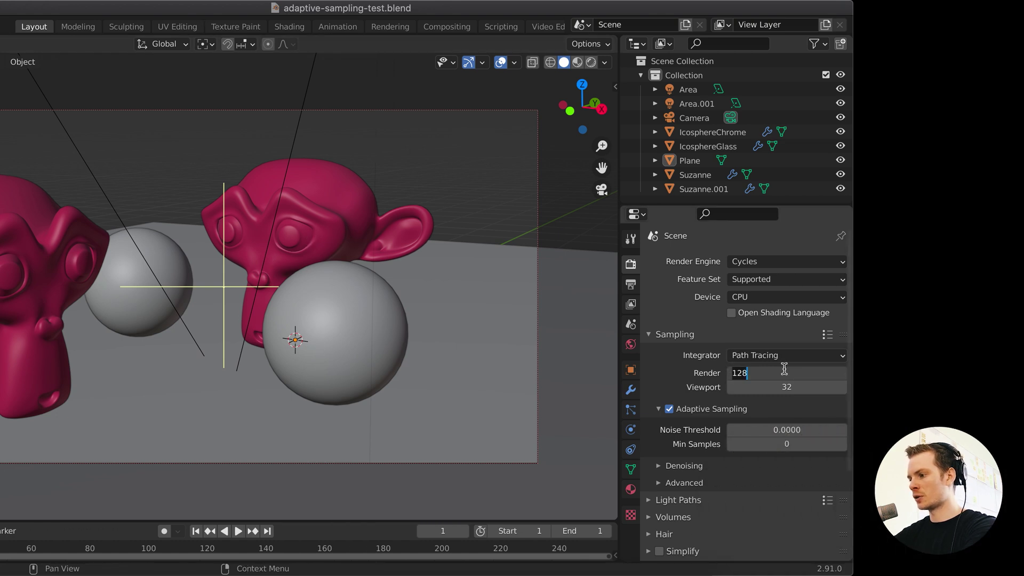
click(688, 373)
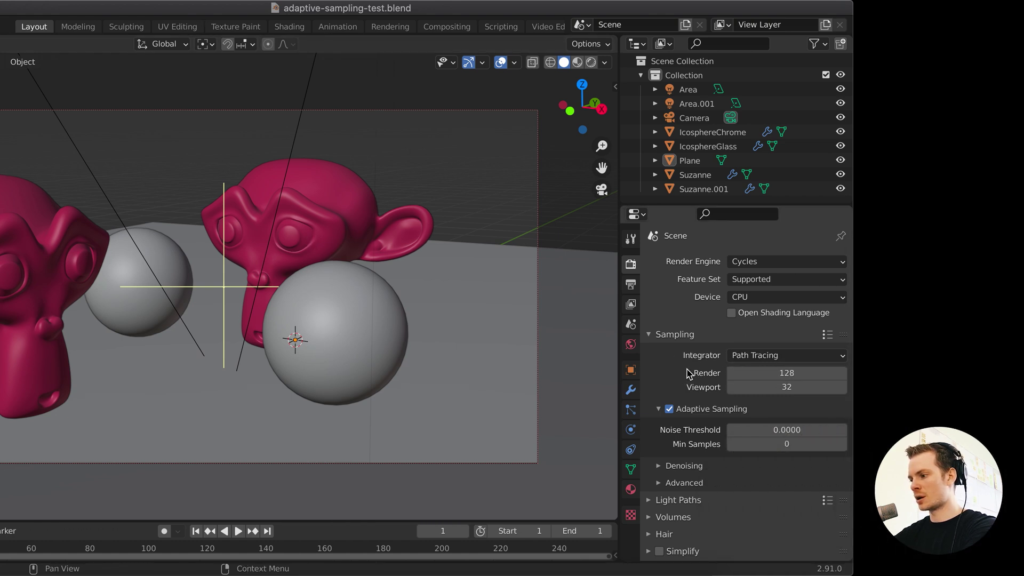
click(794, 369)
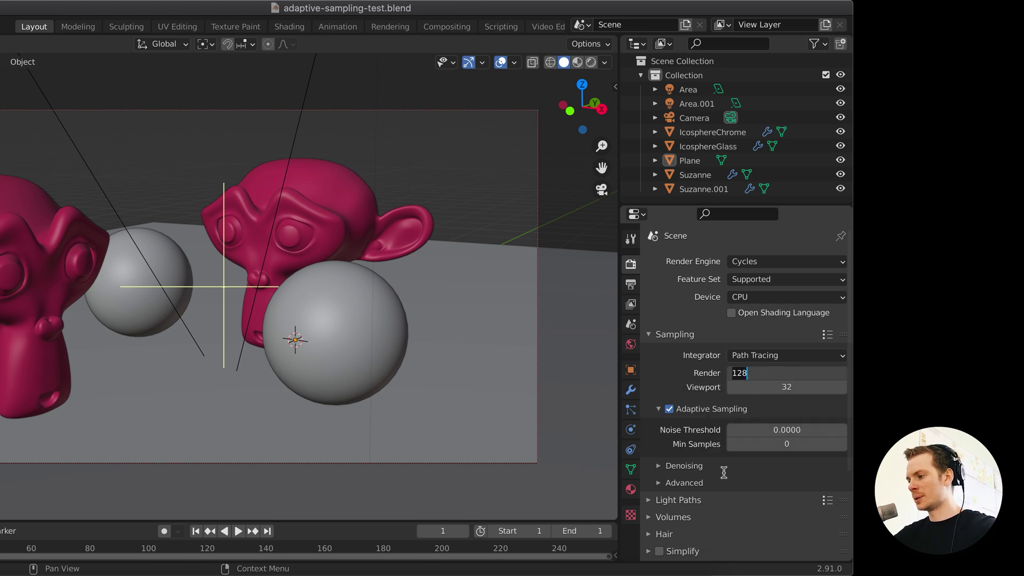
text(10)
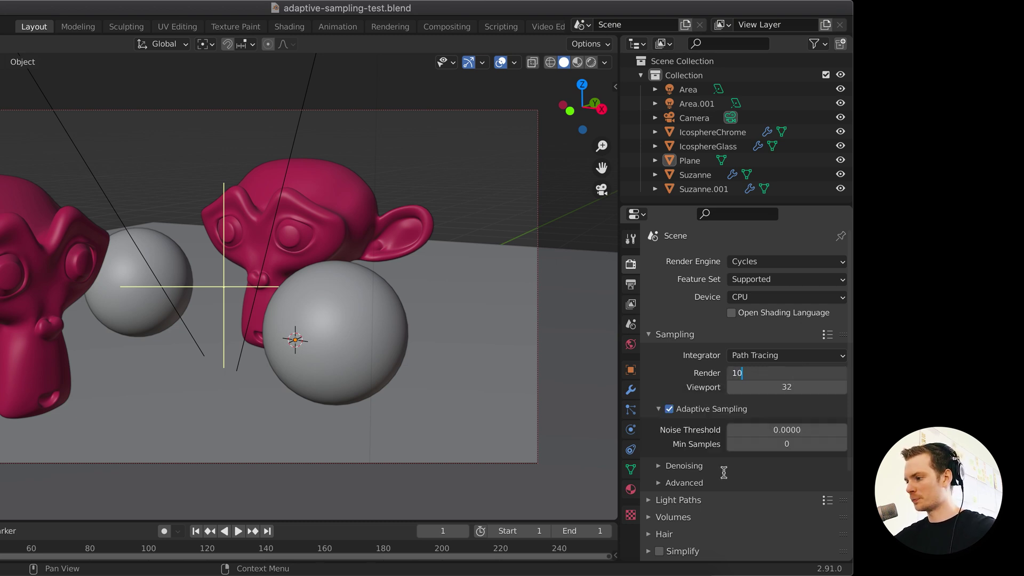
key(Return)
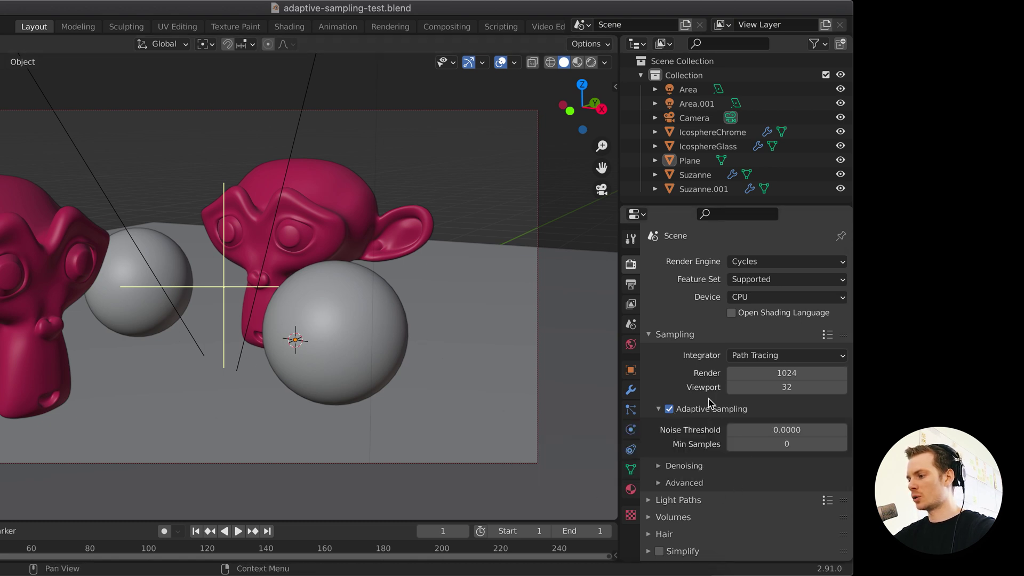
Step: Set the Adaptive Sampling Noise Threshold to 0.01
click(752, 429)
text(0.0)
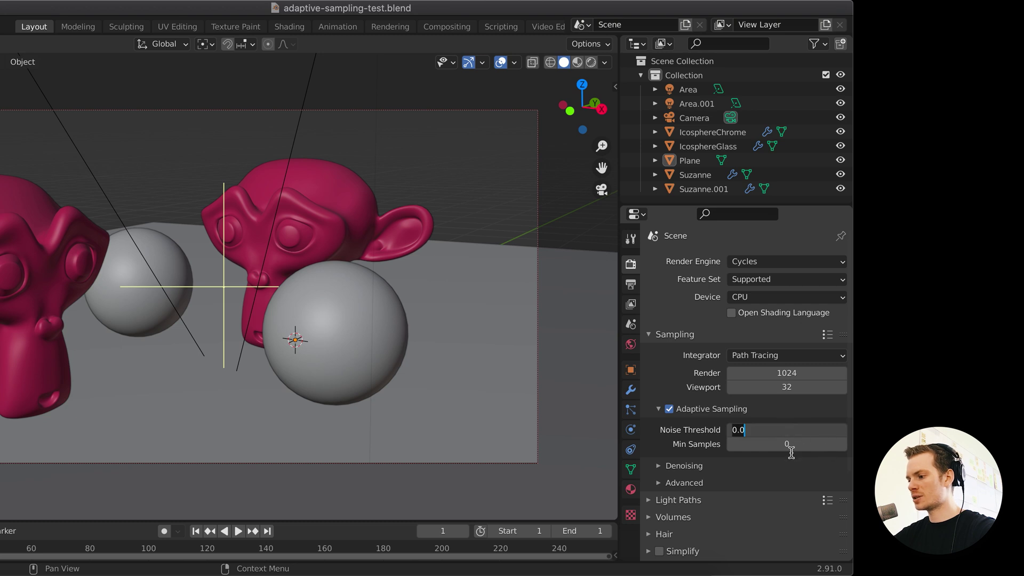
key(Return)
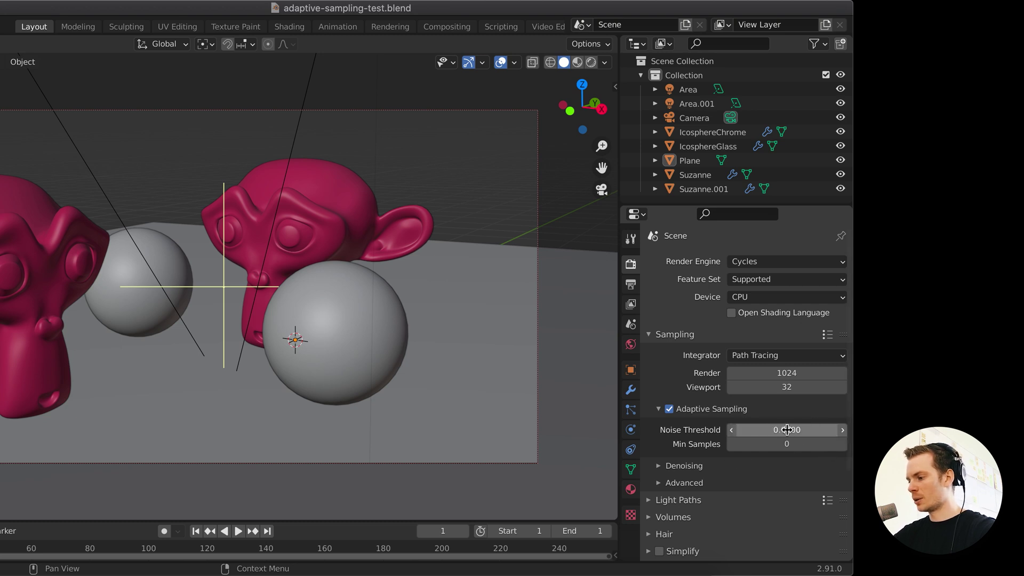
click(788, 434)
text(0.0)
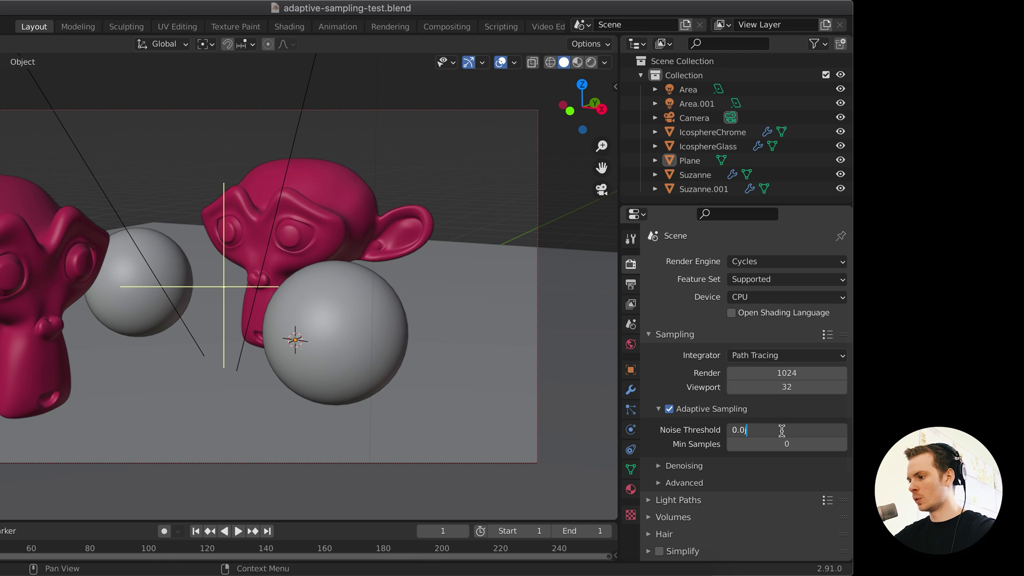
key(Return)
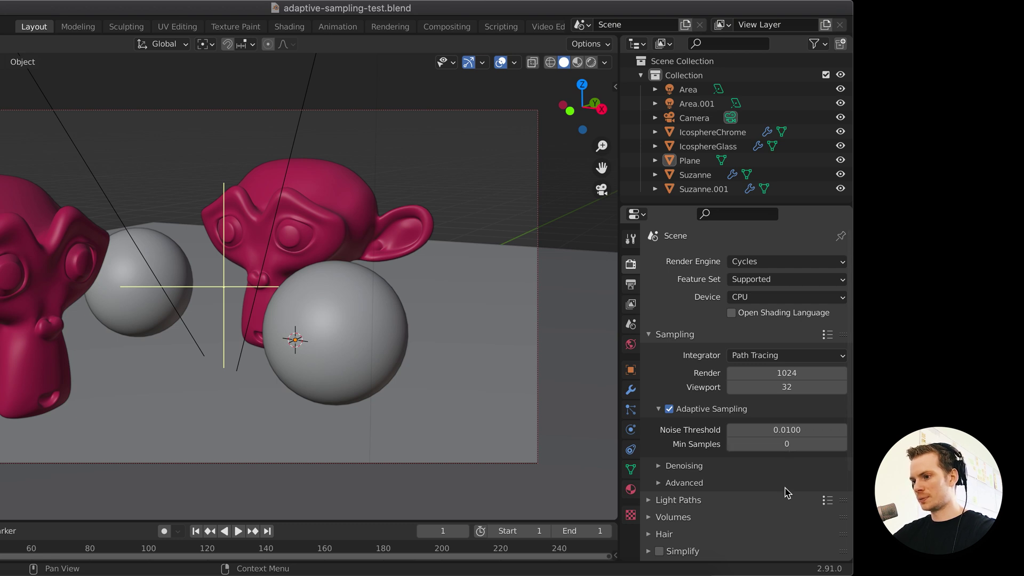
Step: Calculate the square root of 1024 with the system-wide search, then dismiss the search
key(super+space)
text(10)
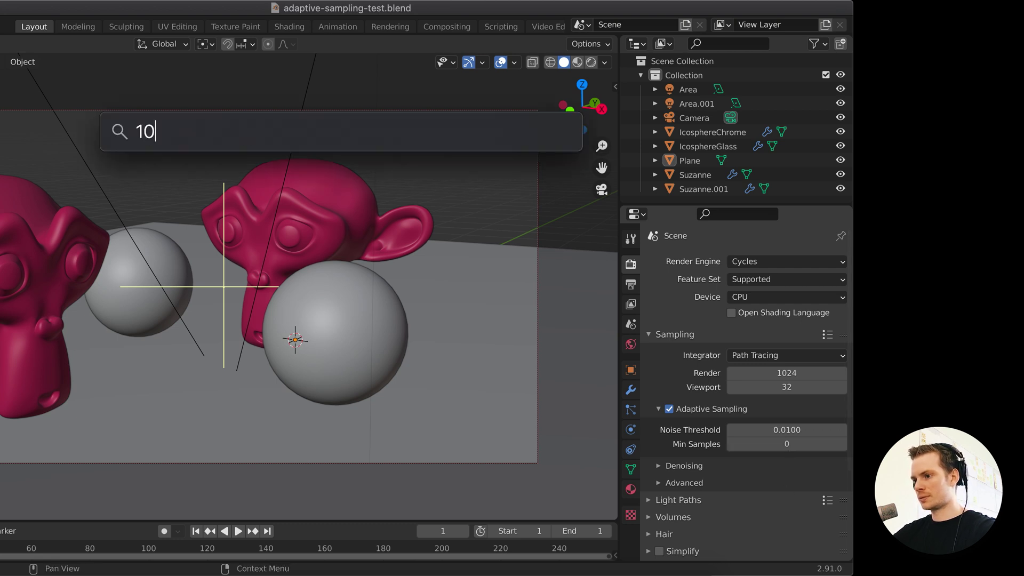
key(BackSpace)
key(BackSpace)
text(sqrt(1024))
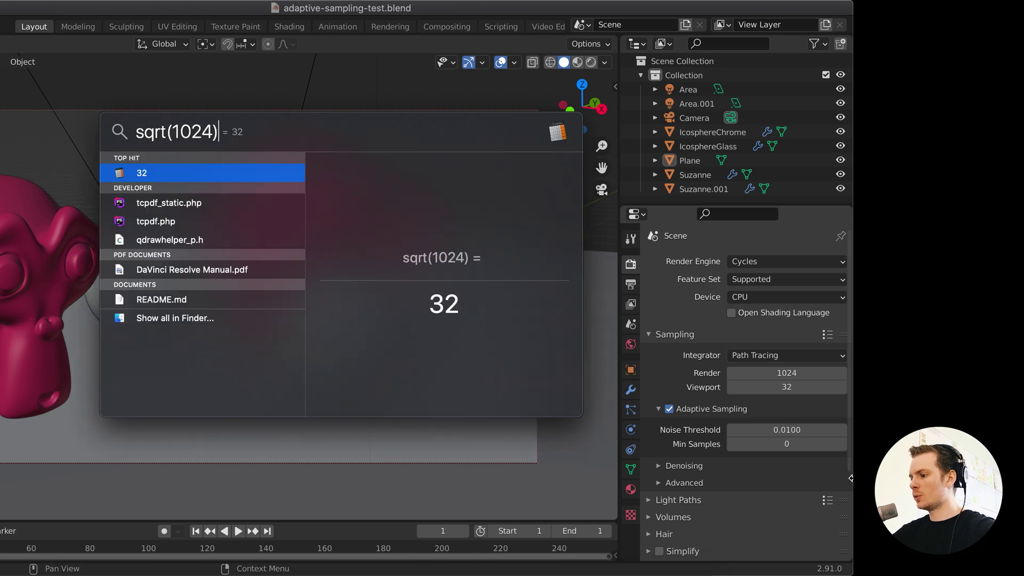
key(Escape)
key(Escape)
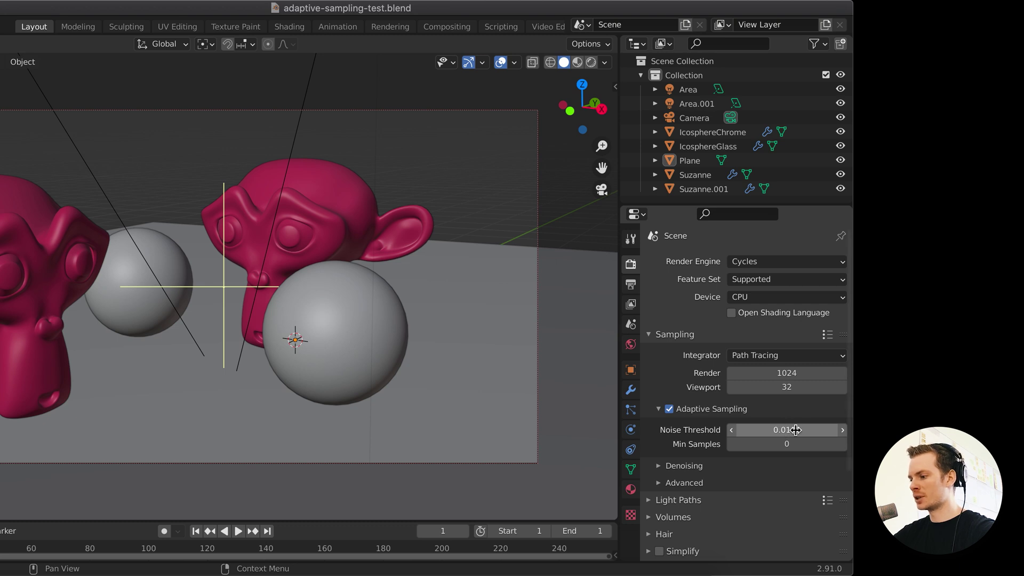
Step: Set the Adaptive Sampling Min Samples to 32
drag(790, 429, 789, 430)
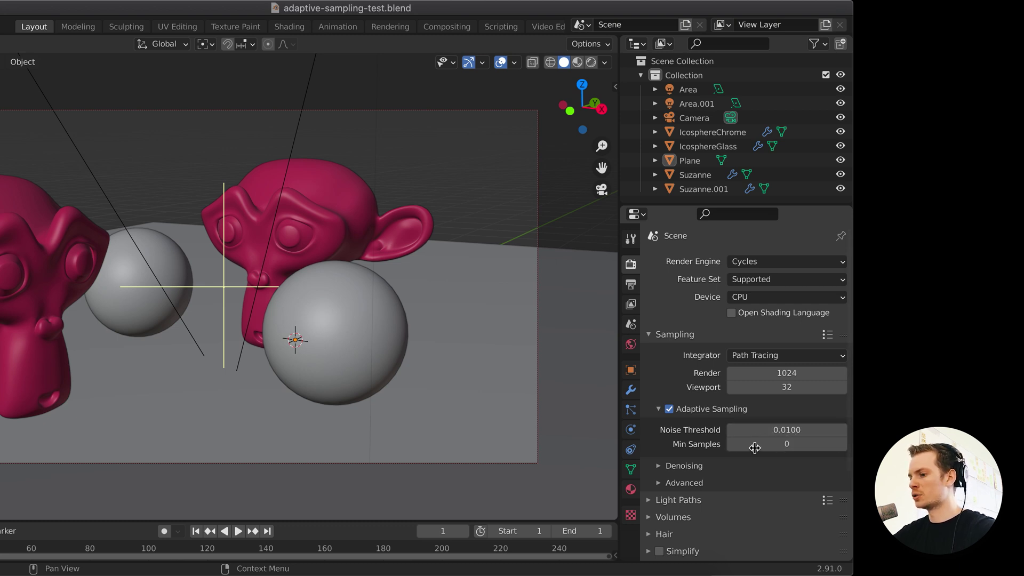
click(788, 431)
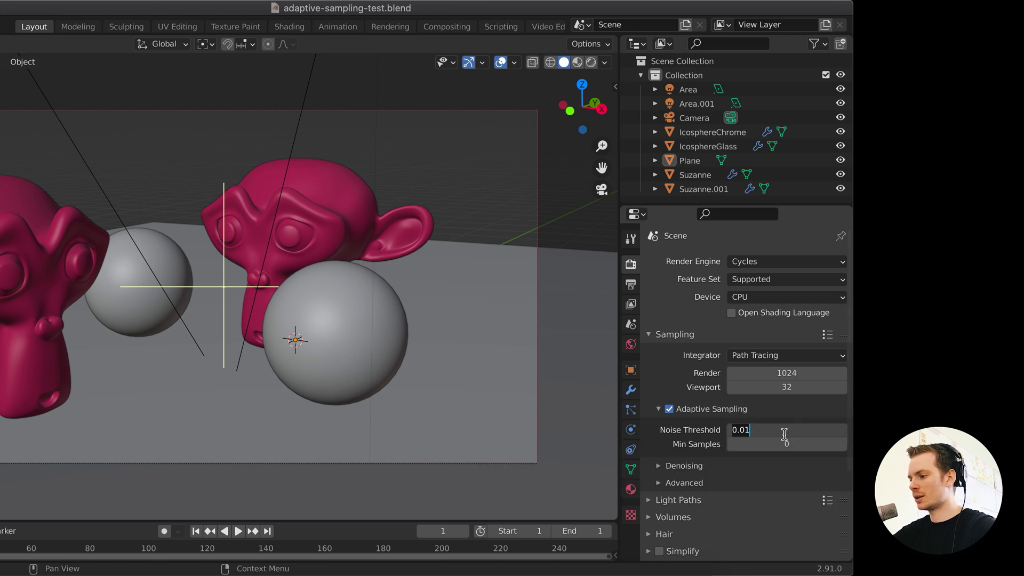
key(Return)
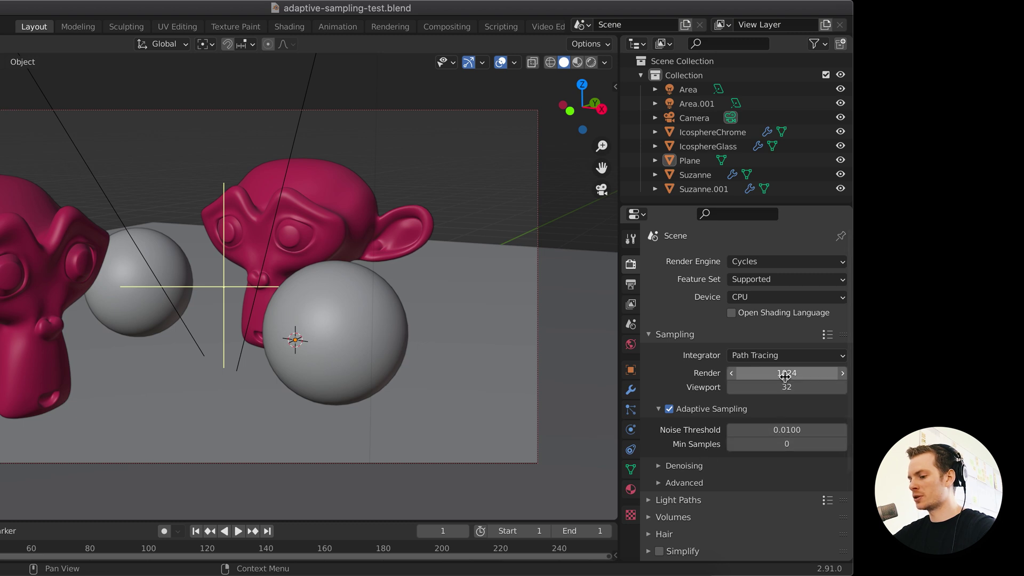
click(786, 444)
text(32)
key(Return)
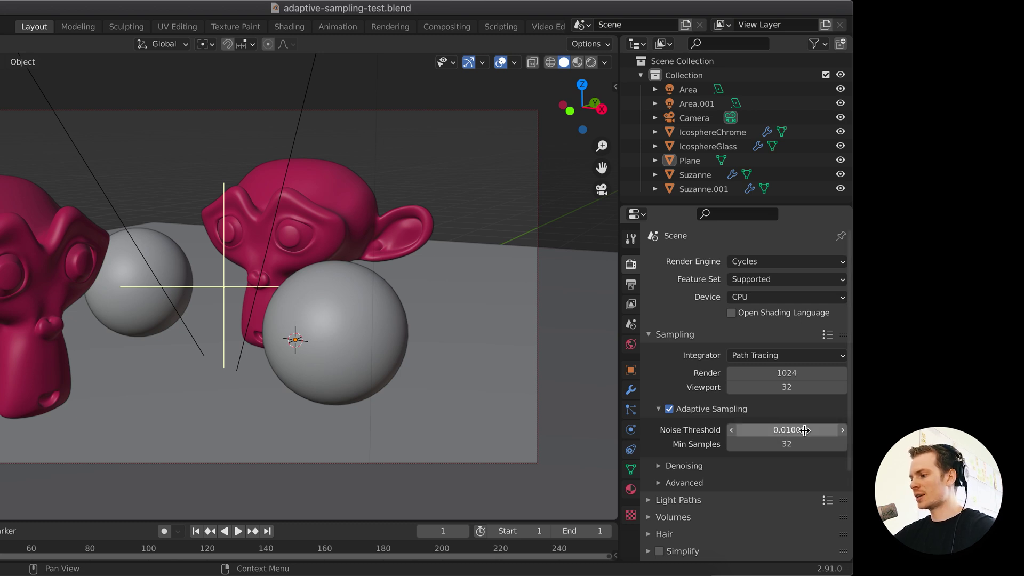
click(785, 430)
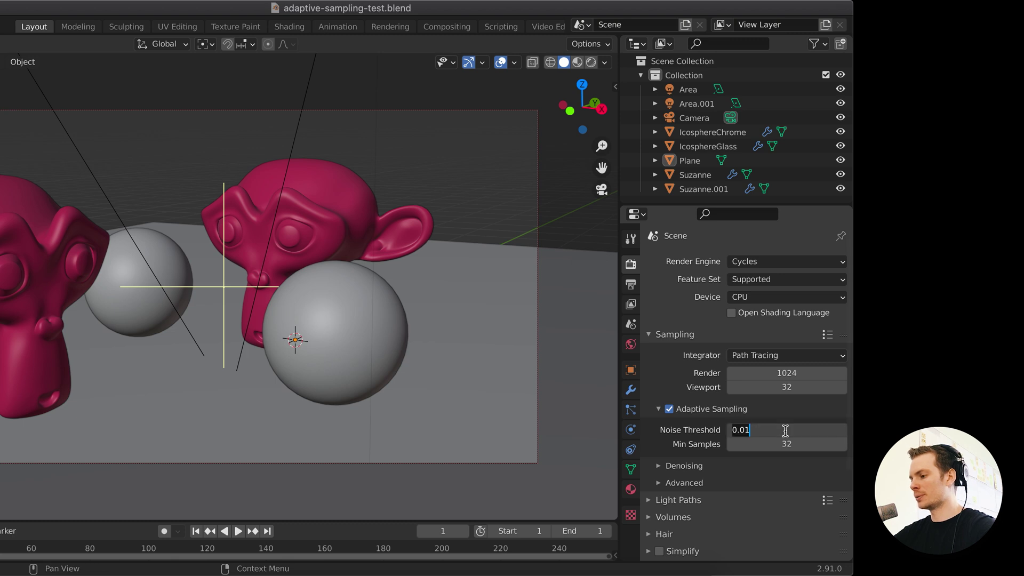
key(Return)
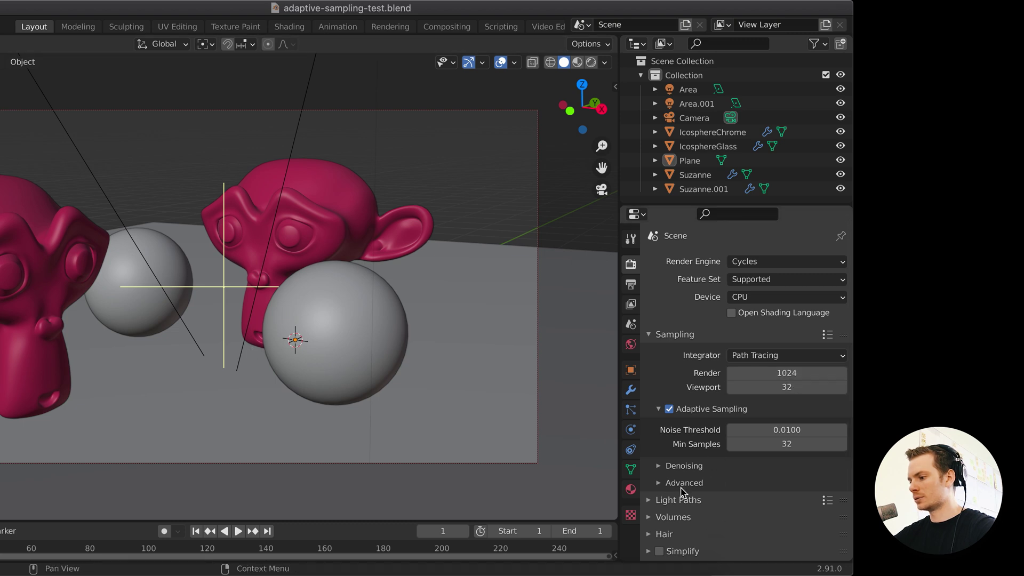
Step: Enable Square Samples in the advanced sampling settings to check the total sample count, and disable it again
click(667, 466)
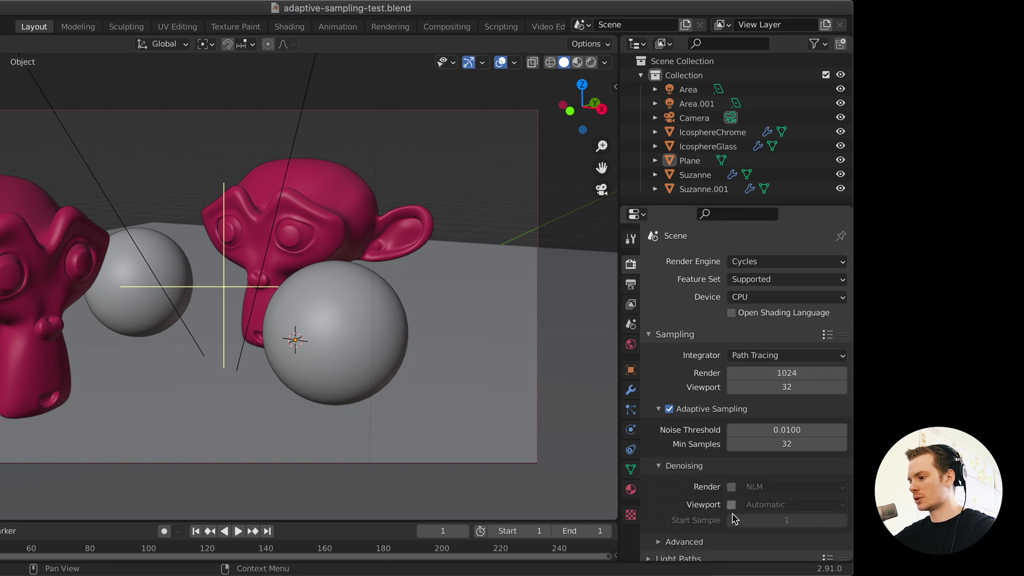
click(663, 466)
click(666, 483)
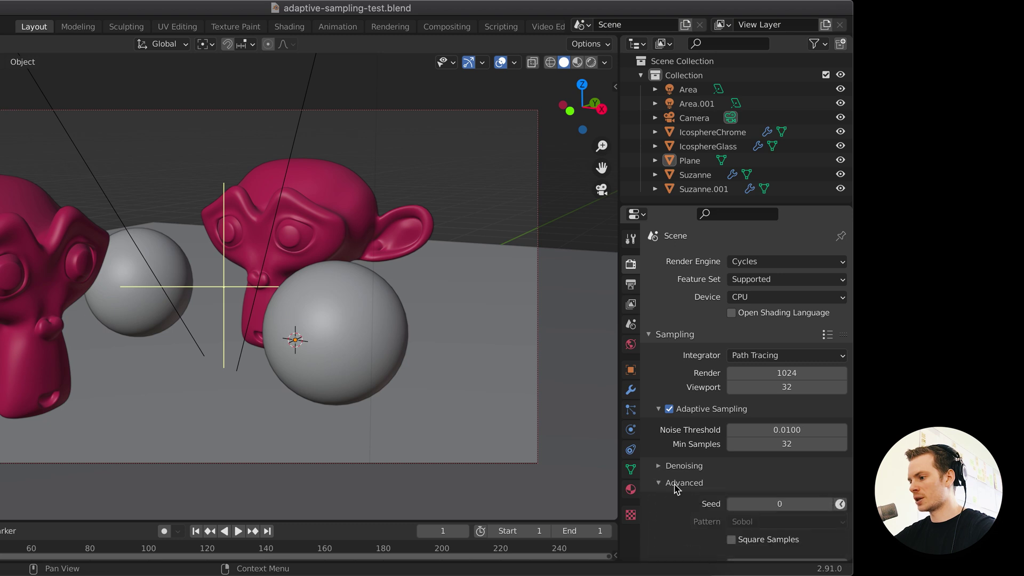
click(738, 541)
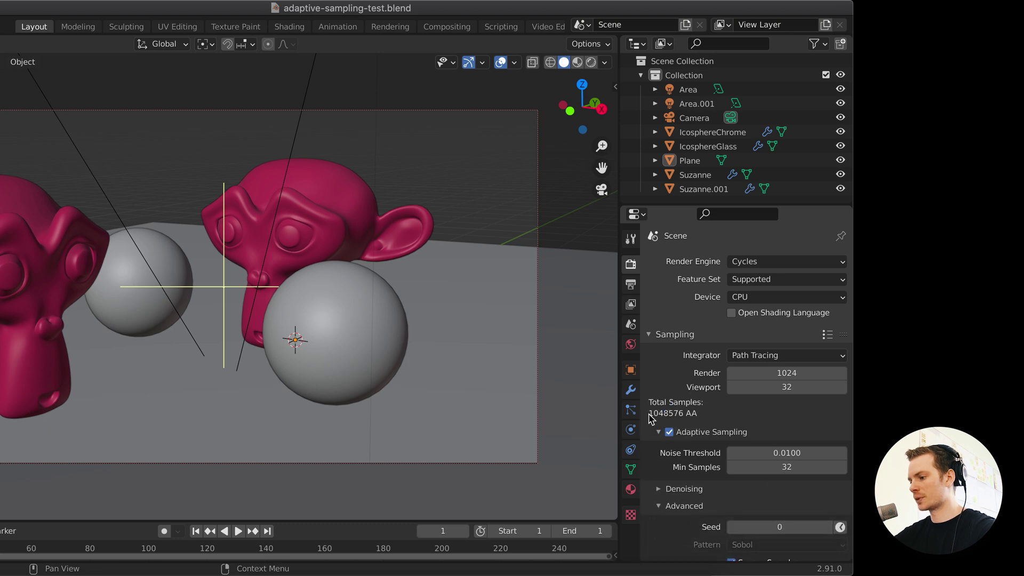
scroll(723, 510, down, 2)
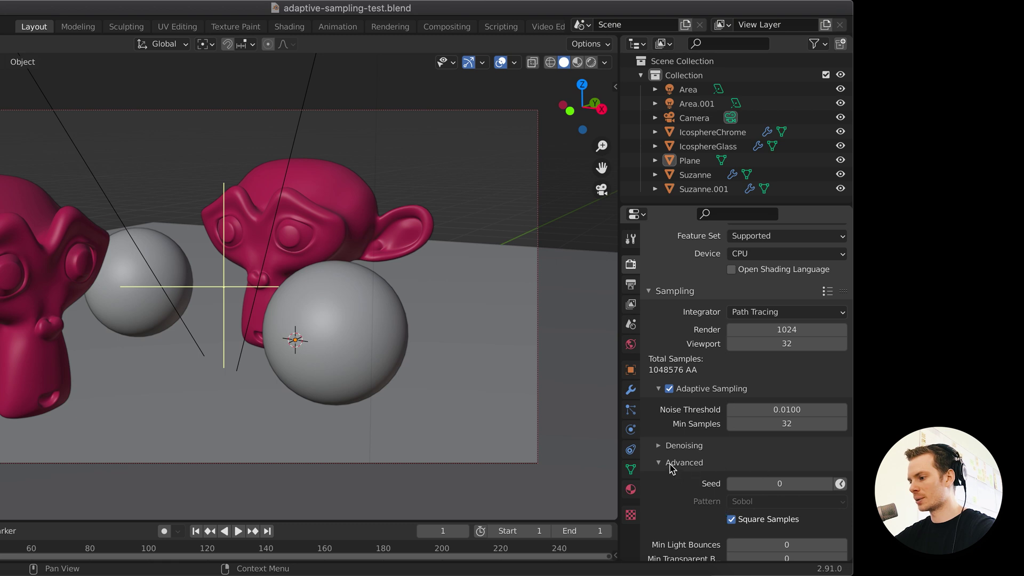
click(733, 521)
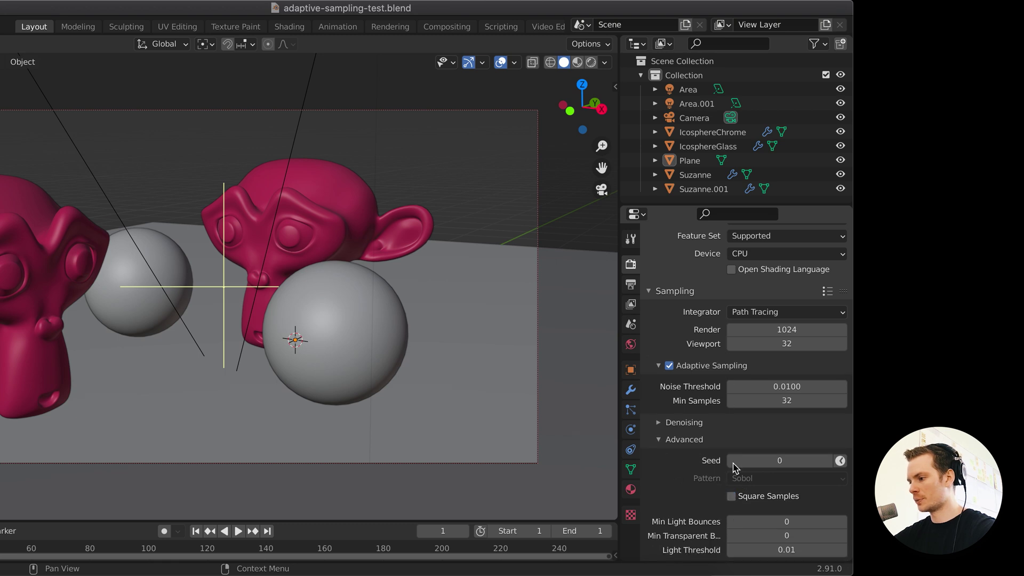
click(662, 440)
scroll(714, 416, up, 2)
scroll(714, 413, up, 1)
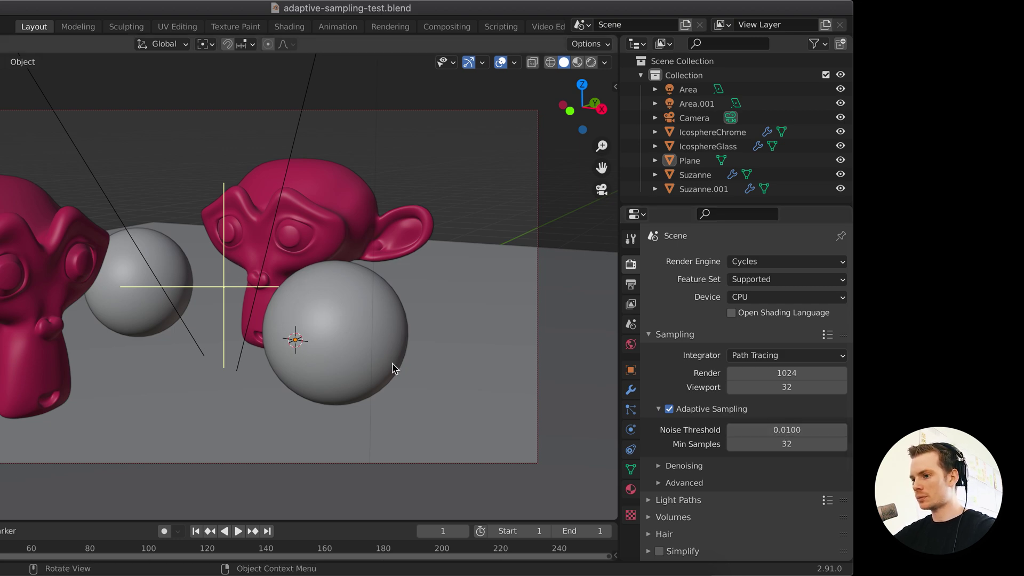
Step: Reopen the render result and compare the Slot 1 and Slot 2 renders, including their render times
key(F12)
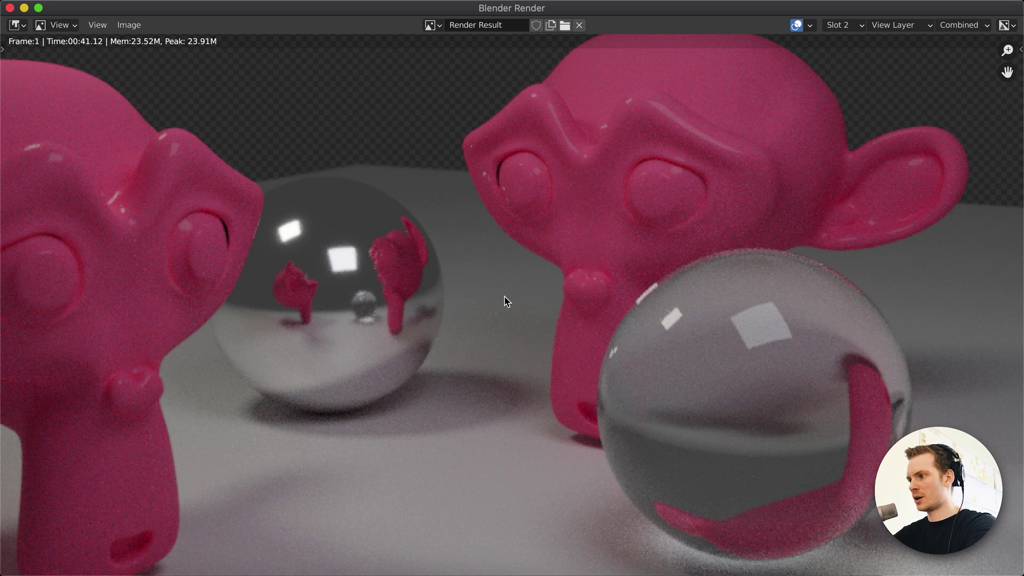
key(j)
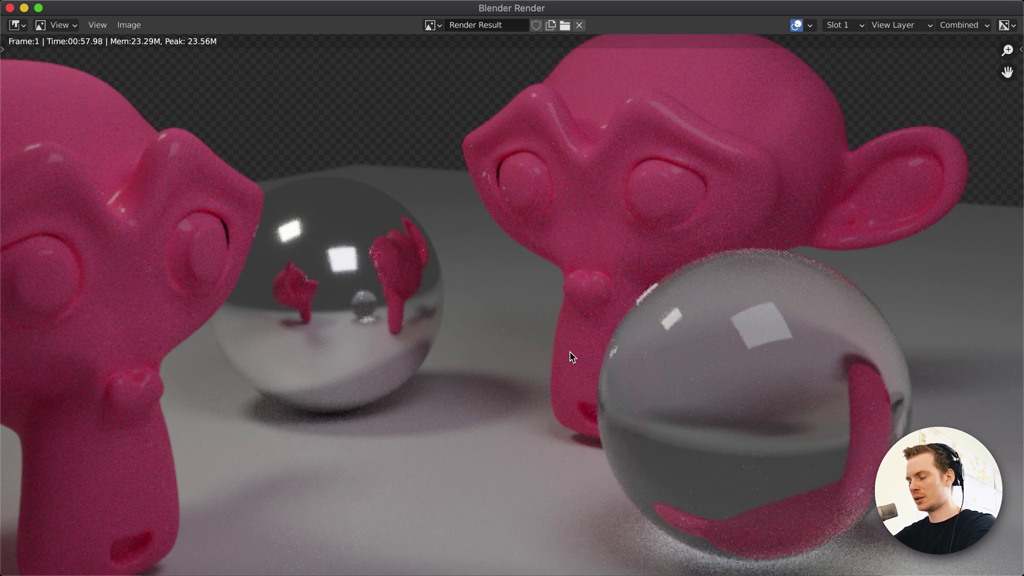
key(j)
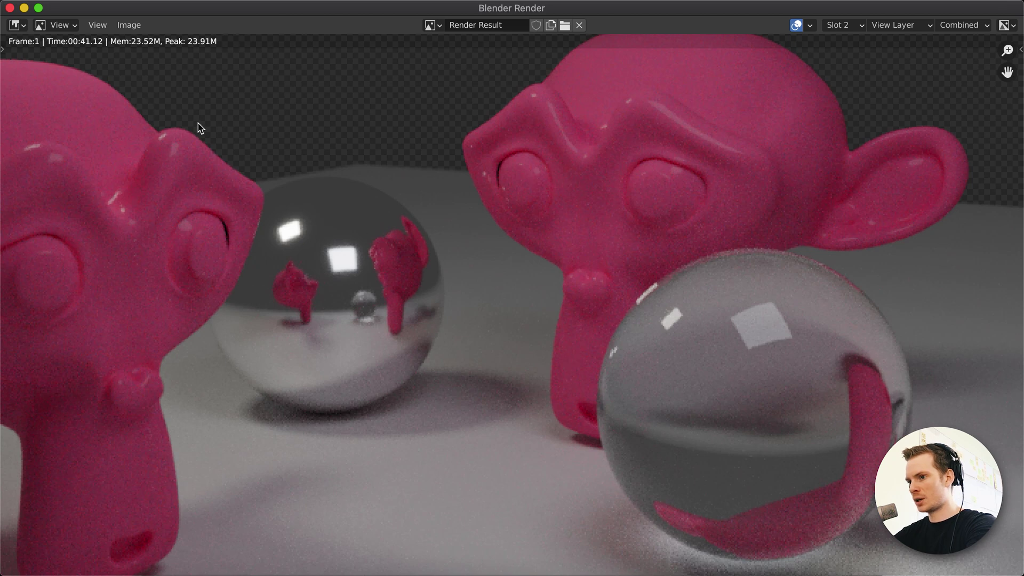
scroll(671, 396, down, 5)
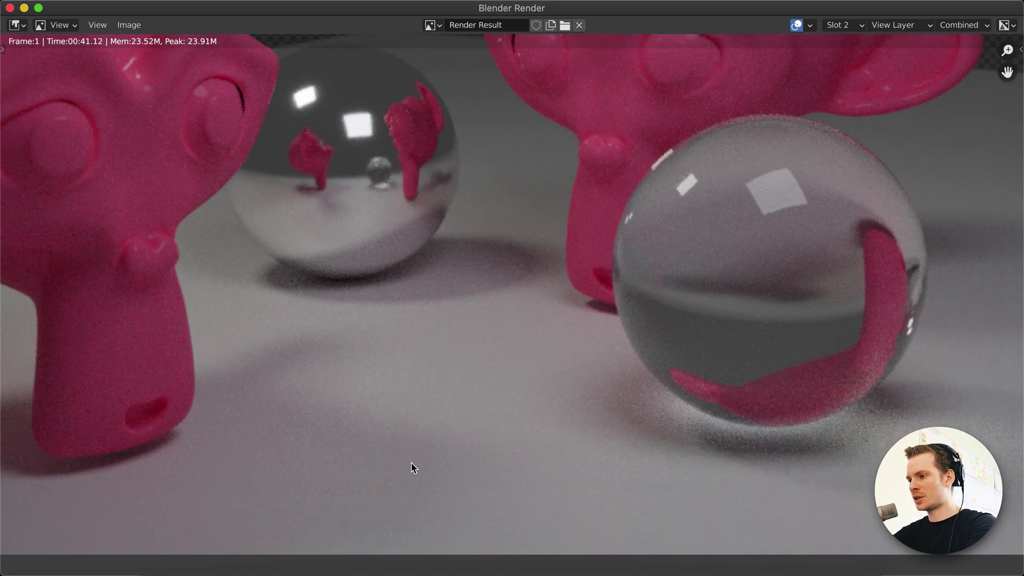
scroll(414, 467, up, 5)
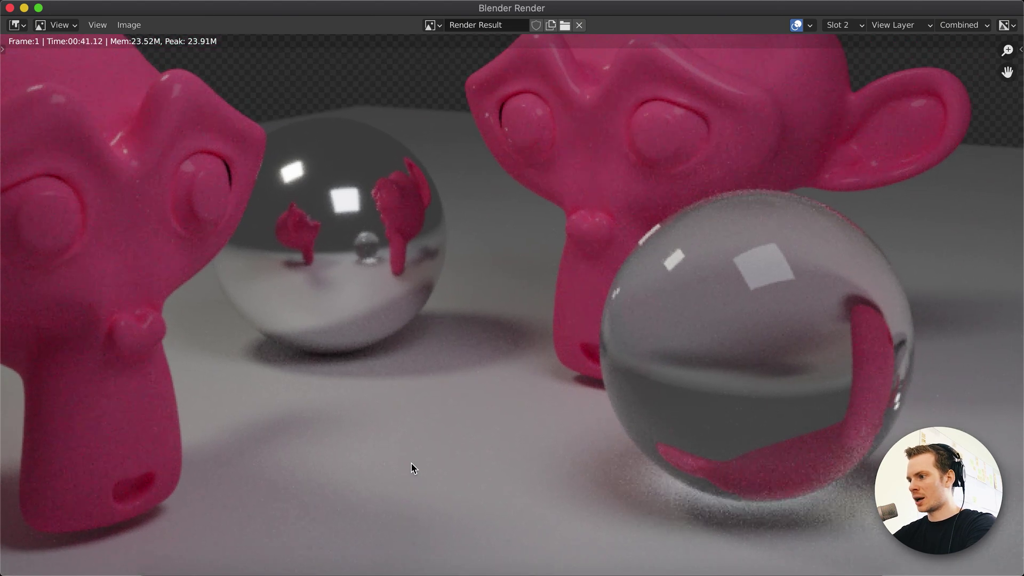
key(j)
key(j)
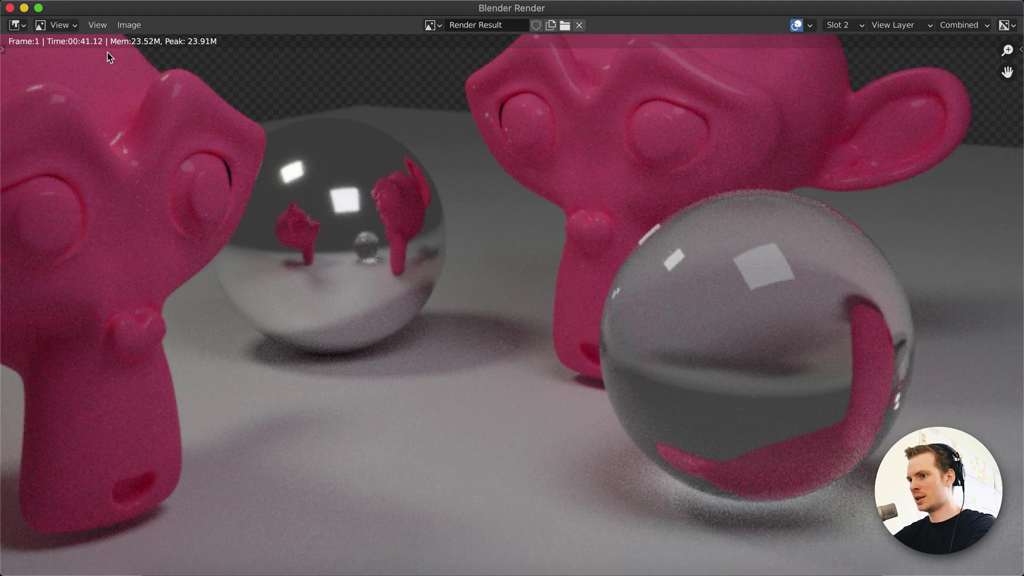
key(j)
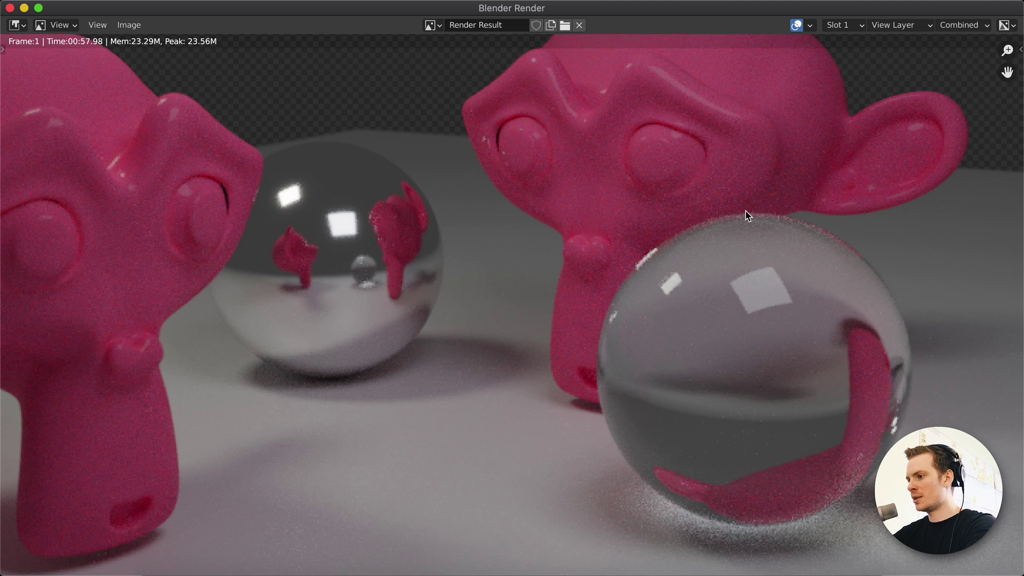
key(j)
Step: Compare the noise on the floor and around the spheres in both render slots at close range and close the render result
scroll(438, 409, up, 6)
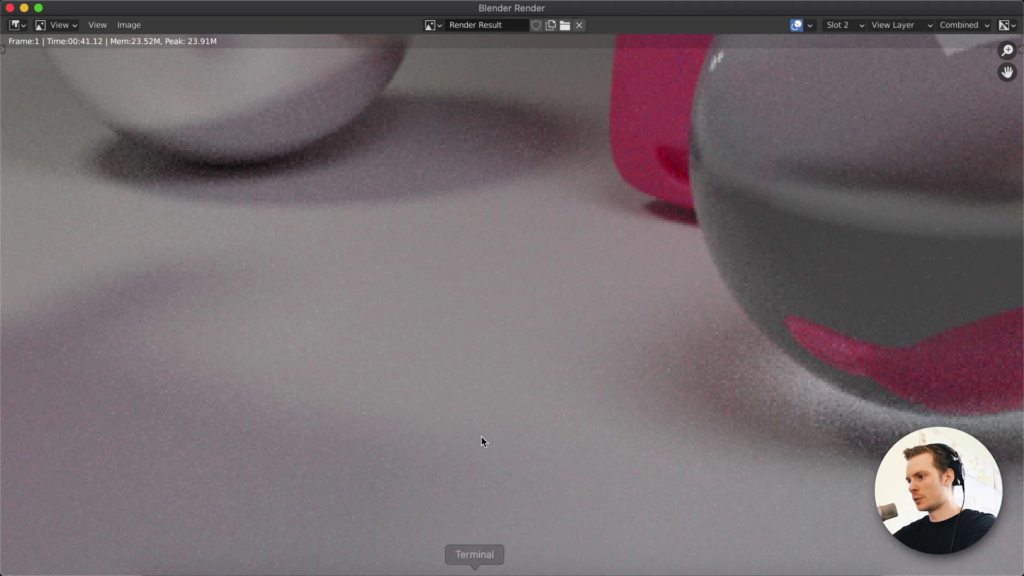
scroll(482, 436, down, 6)
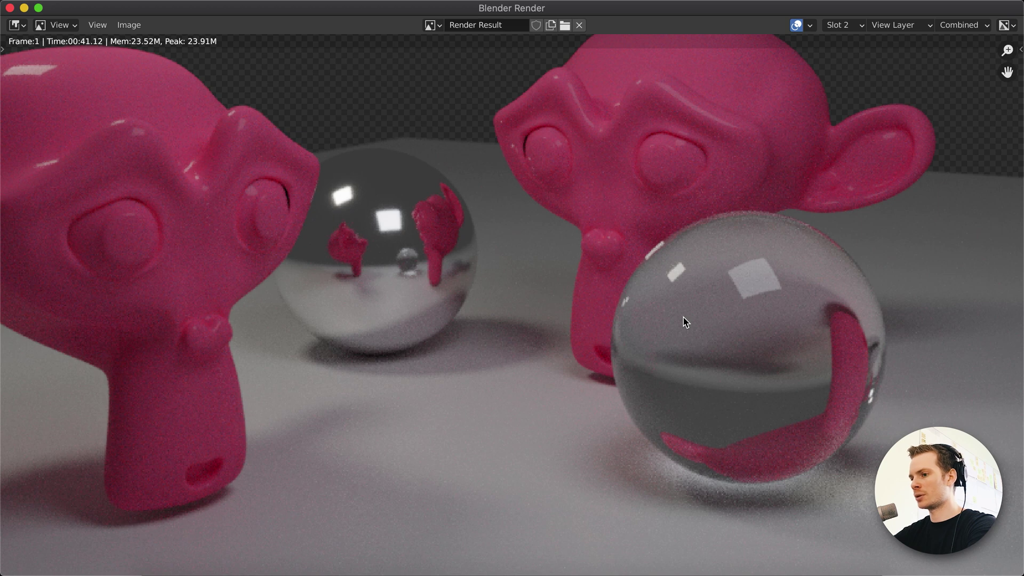
scroll(685, 322, right, 3)
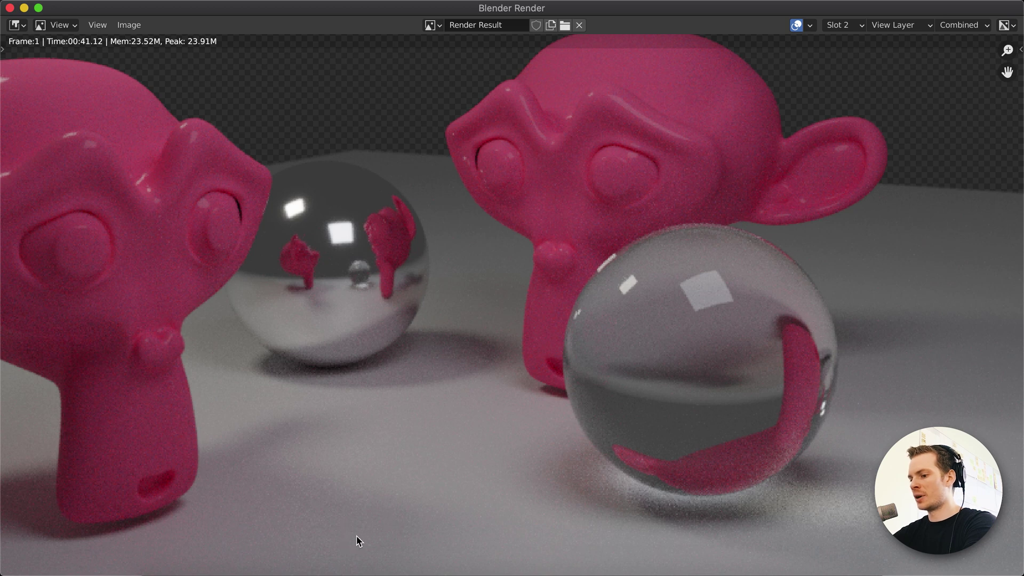
key(j)
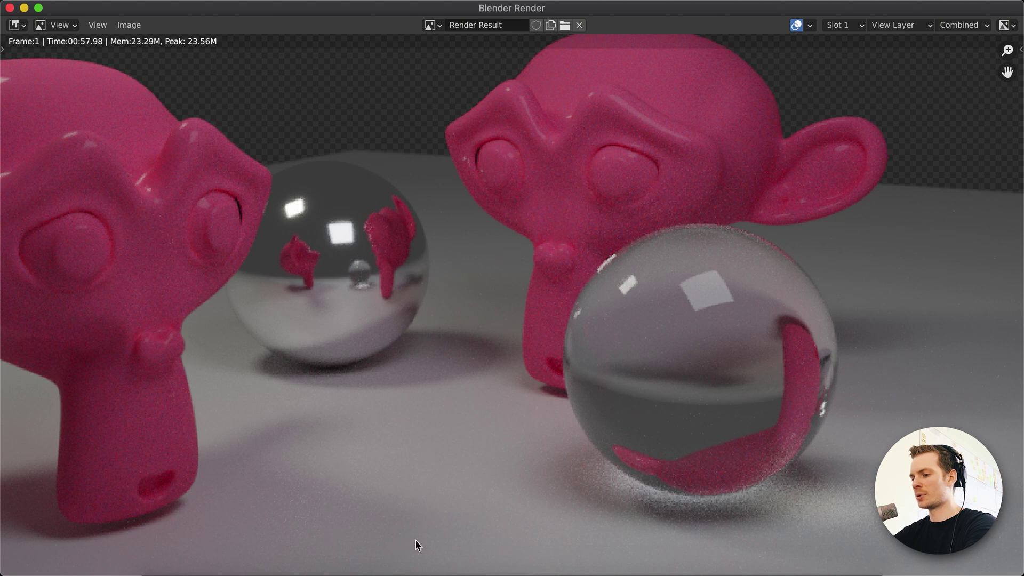
scroll(375, 435, up, 4)
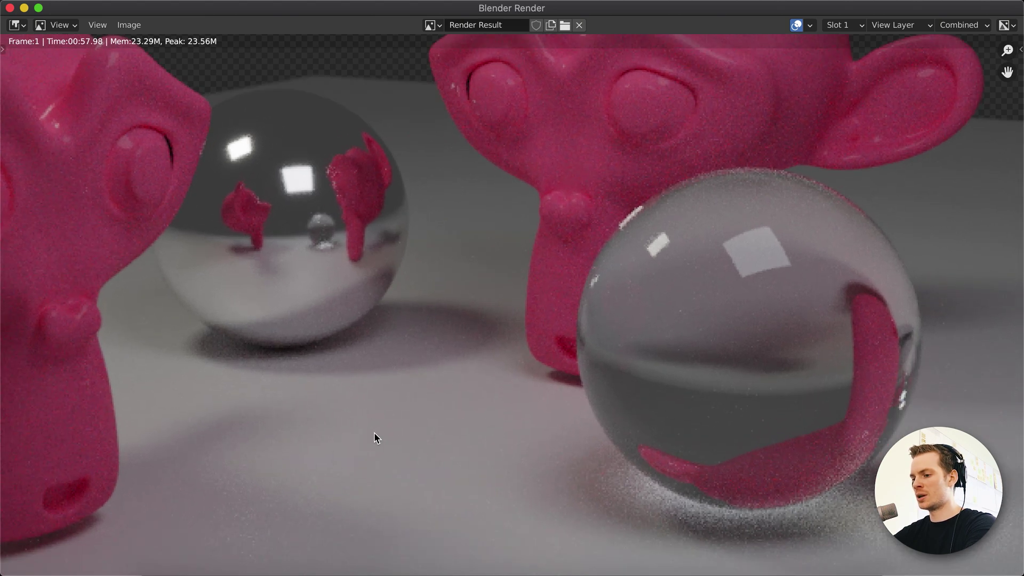
scroll(375, 437, up, 2)
key(j)
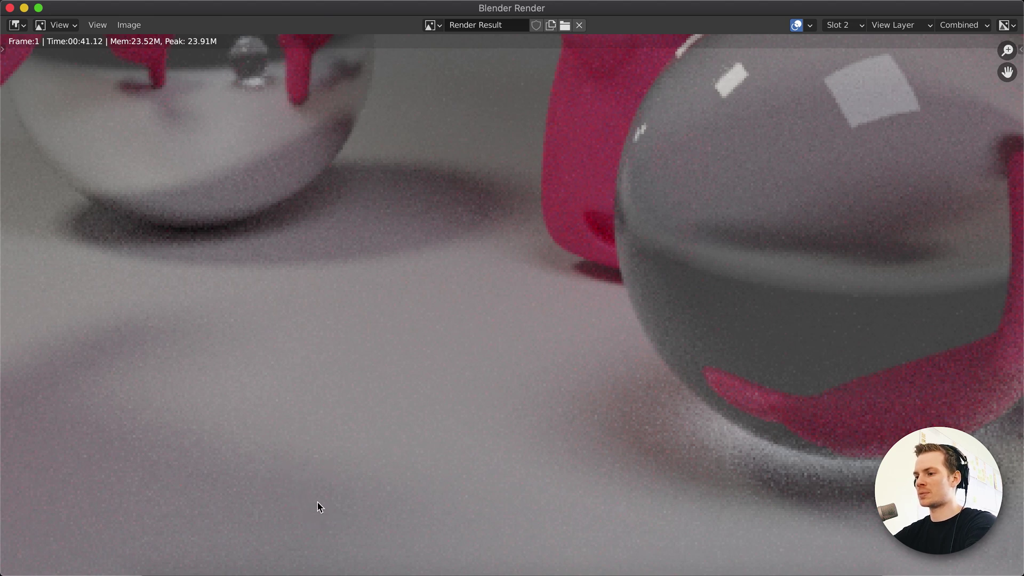
scroll(350, 407, down, 3)
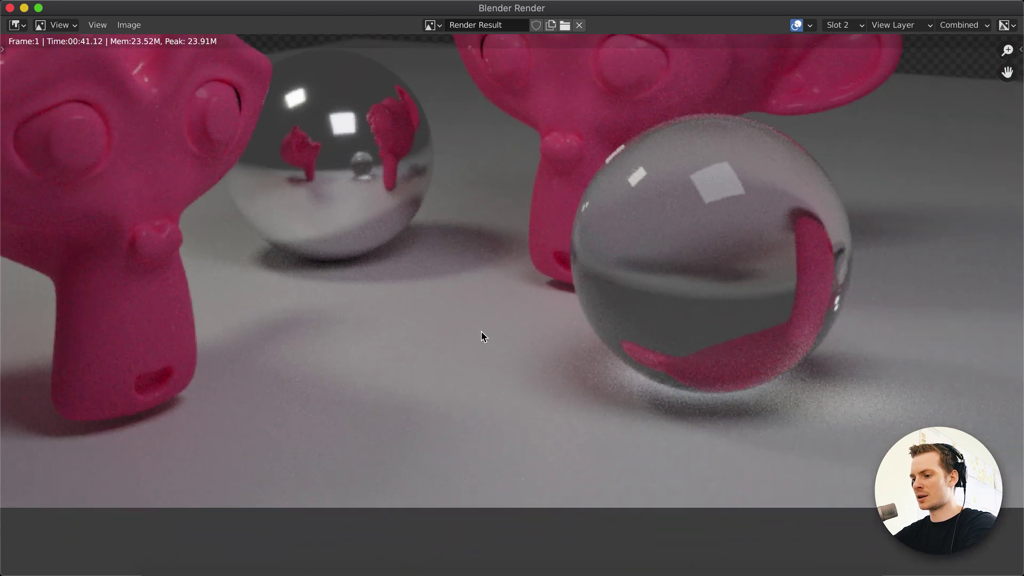
scroll(512, 320, up, 5)
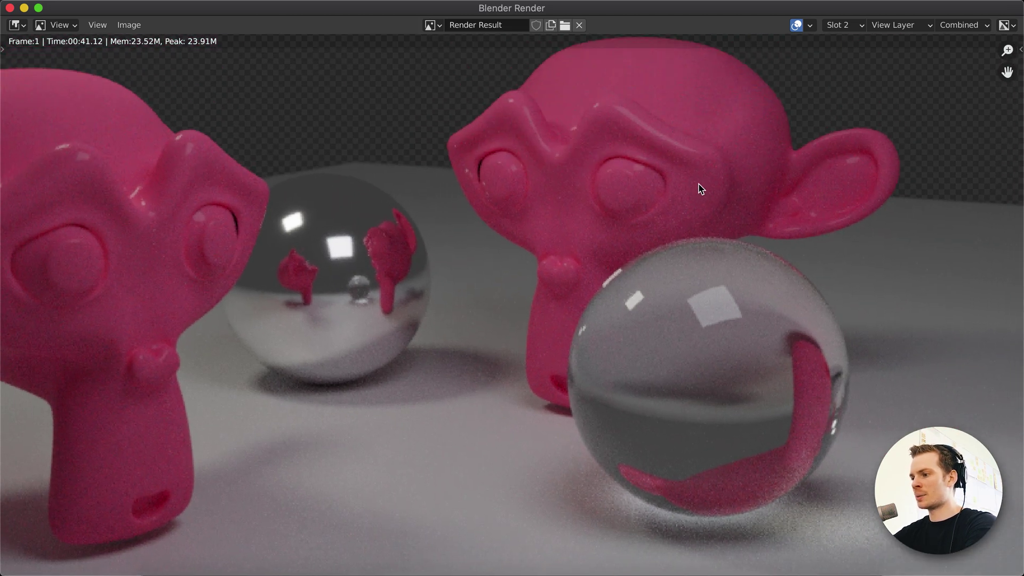
click(128, 25)
click(10, 8)
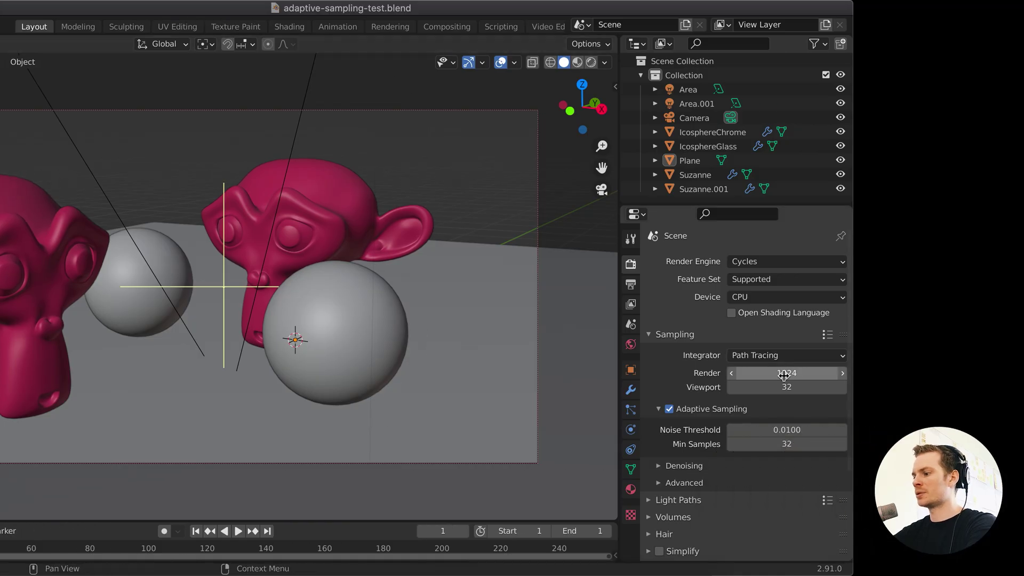
Step: Set the Cycles render sample count to 4096
click(786, 373)
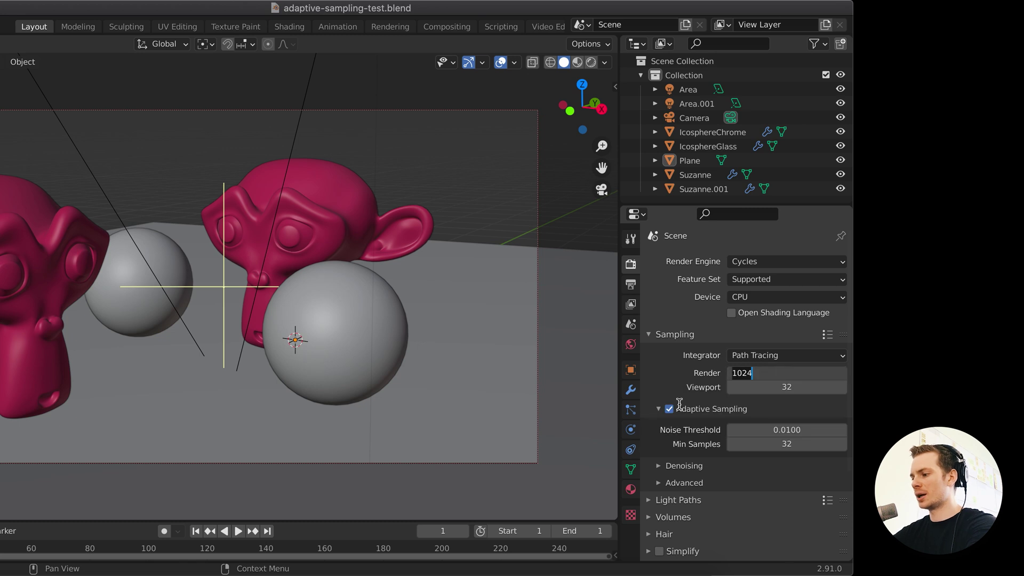
click(787, 372)
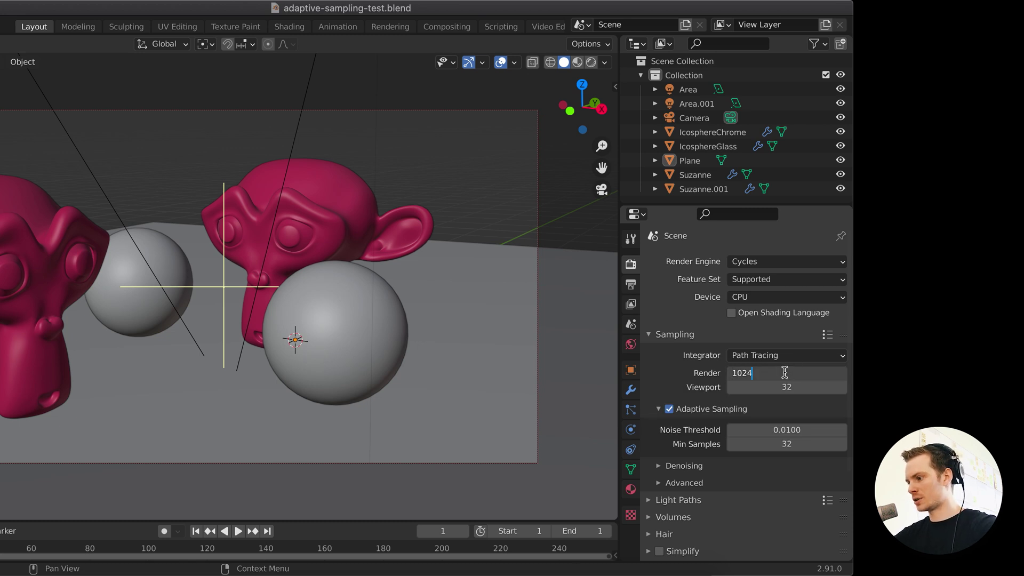
drag(785, 373, 703, 372)
text(40)
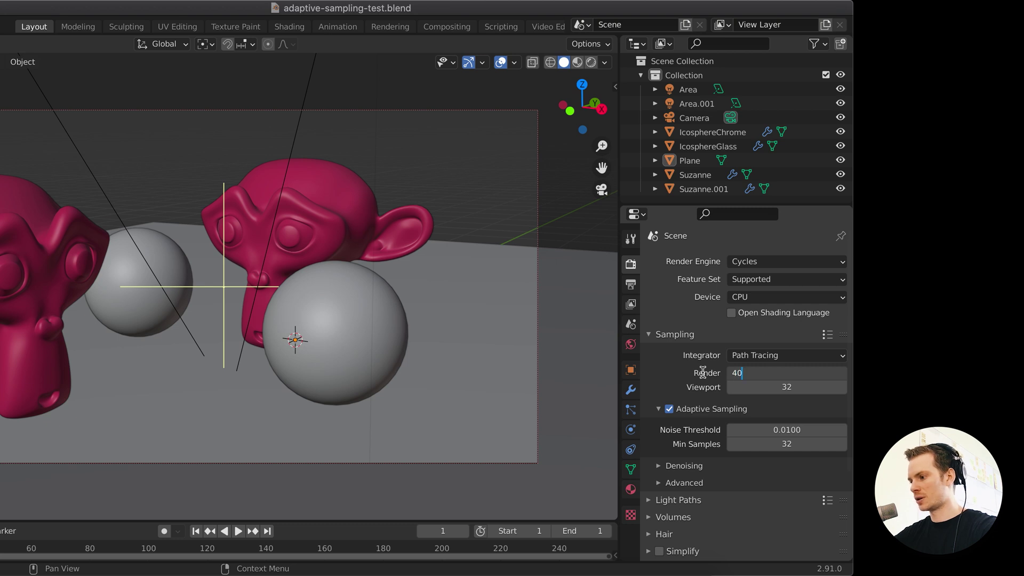
text(96)
key(Return)
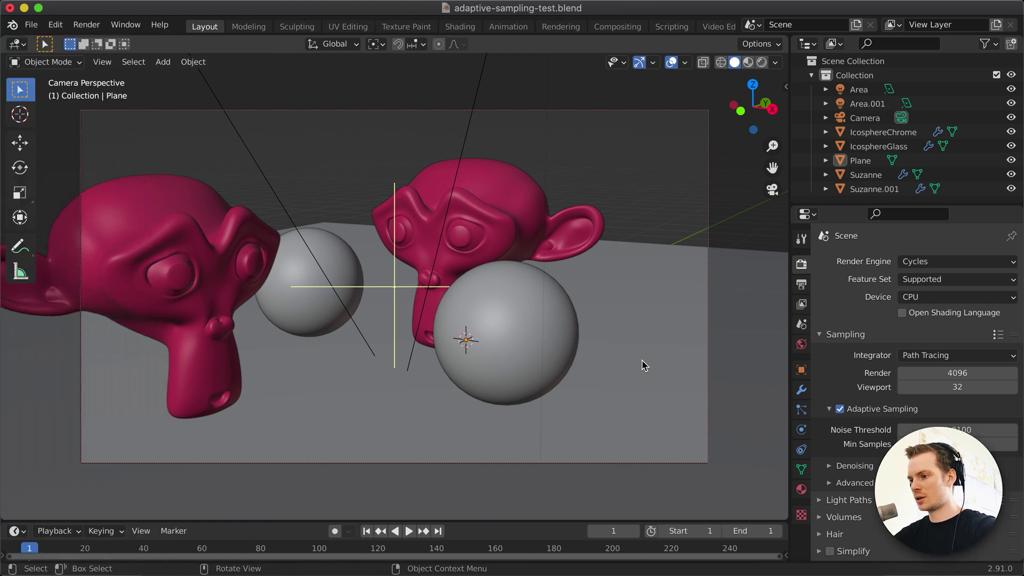
Step: Render the scene into Slot 3 of the render result, inspect the image at close range and close the render window
click(90, 25)
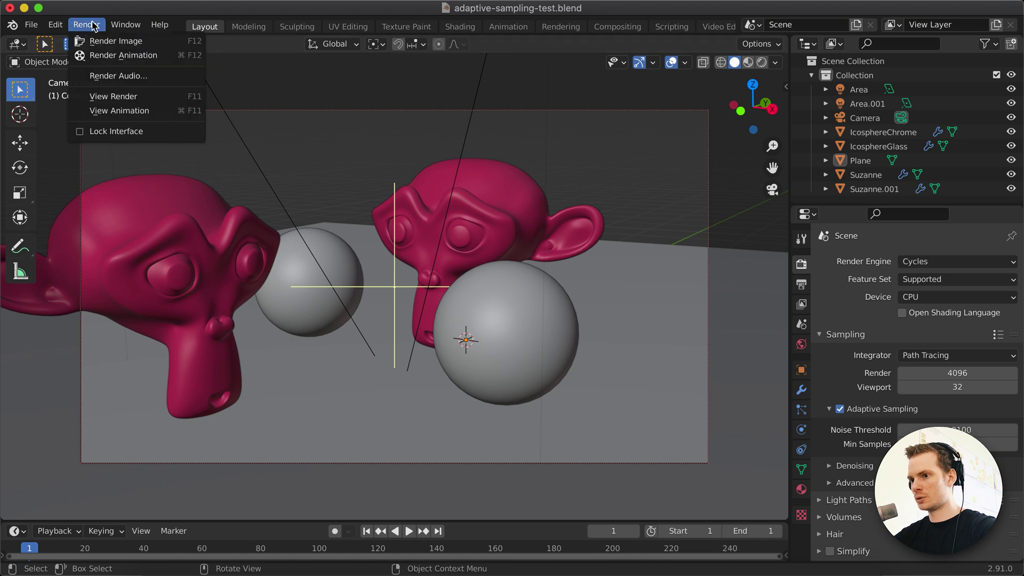
click(131, 98)
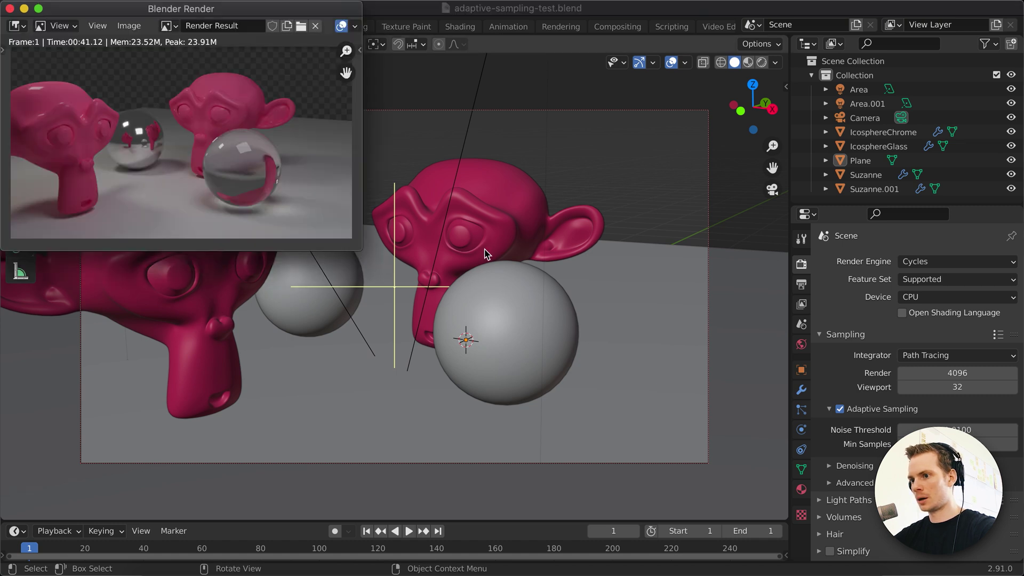
double_click(268, 7)
click(854, 25)
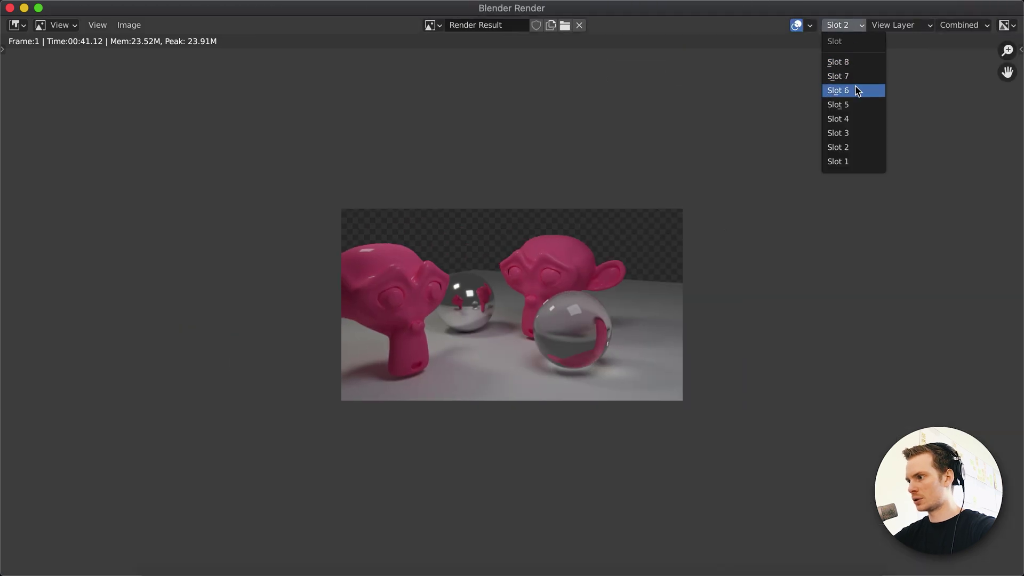
click(861, 134)
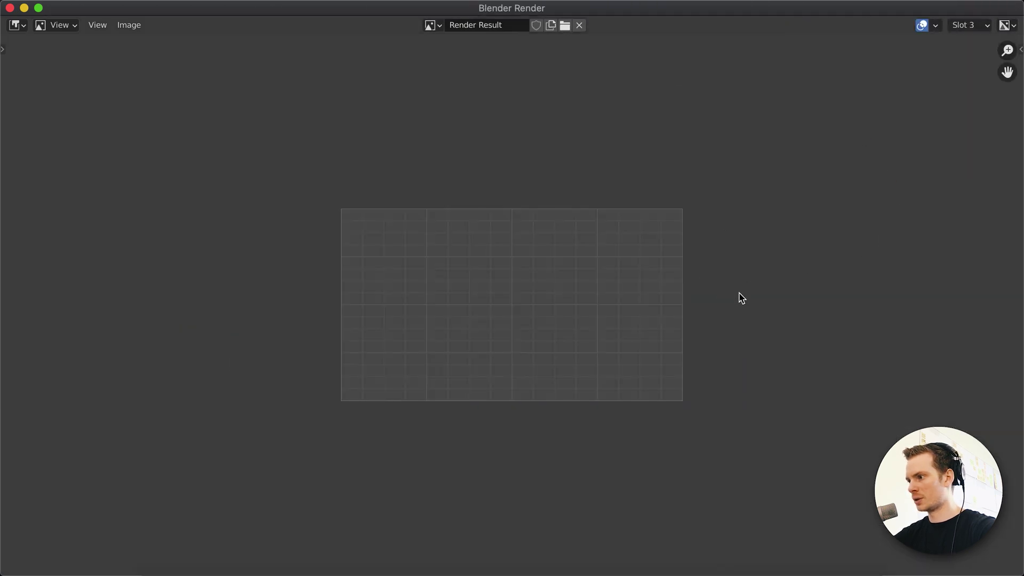
key(F12)
scroll(679, 391, up, 3)
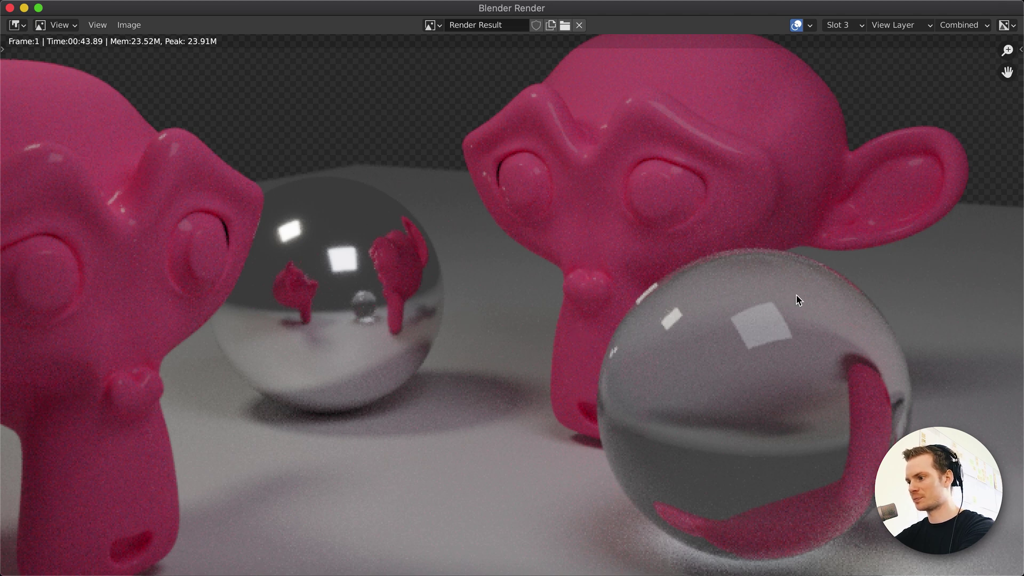
click(9, 7)
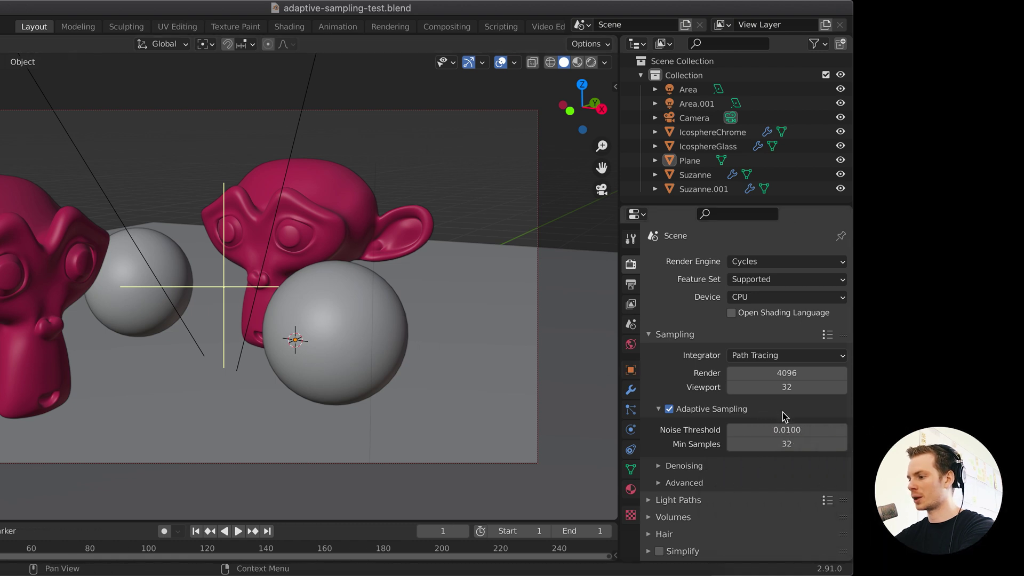
Step: Set the Adaptive Sampling noise threshold to 0.005
click(786, 430)
click(776, 431)
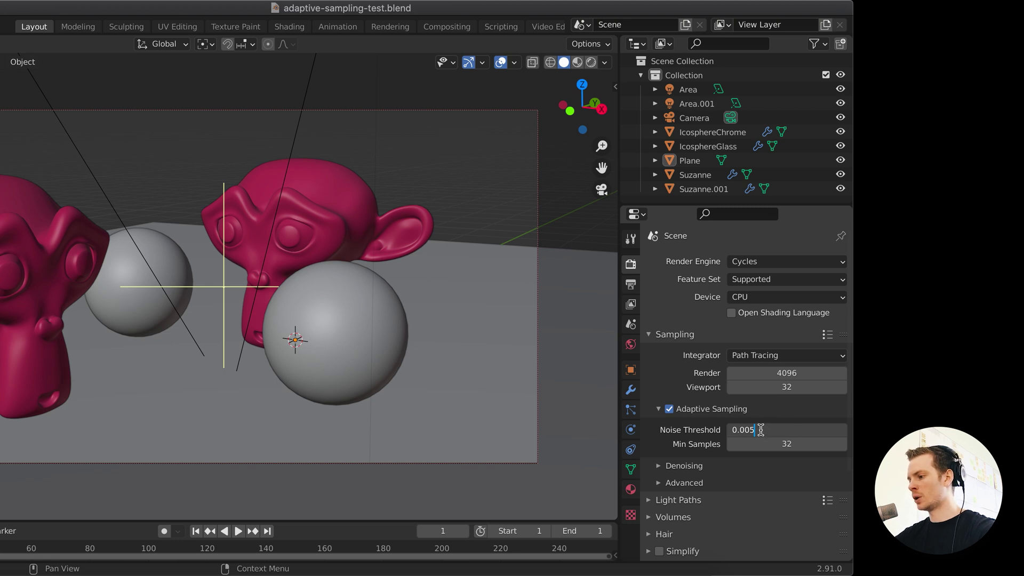
key(Return)
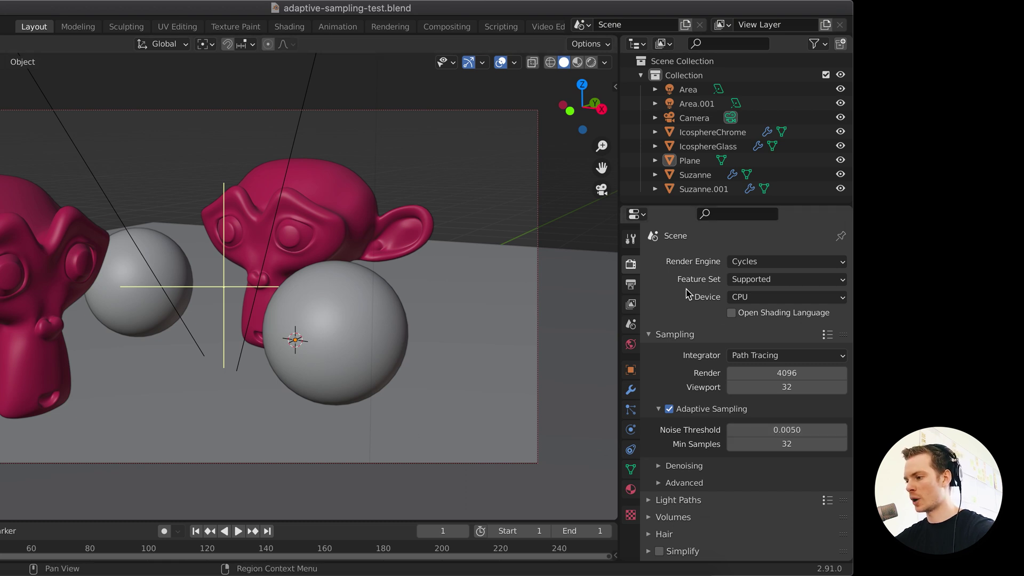
click(795, 444)
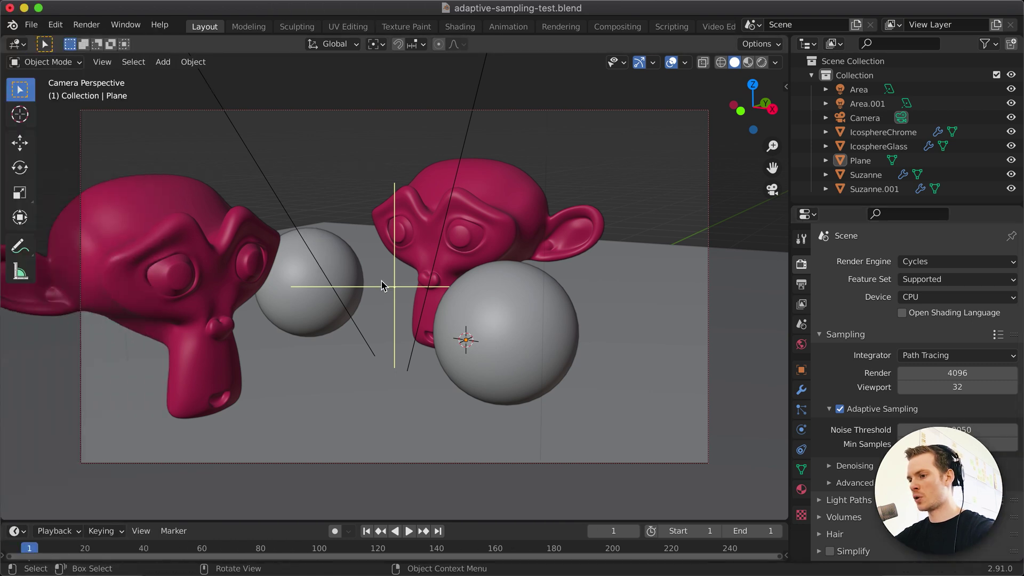
key(Return)
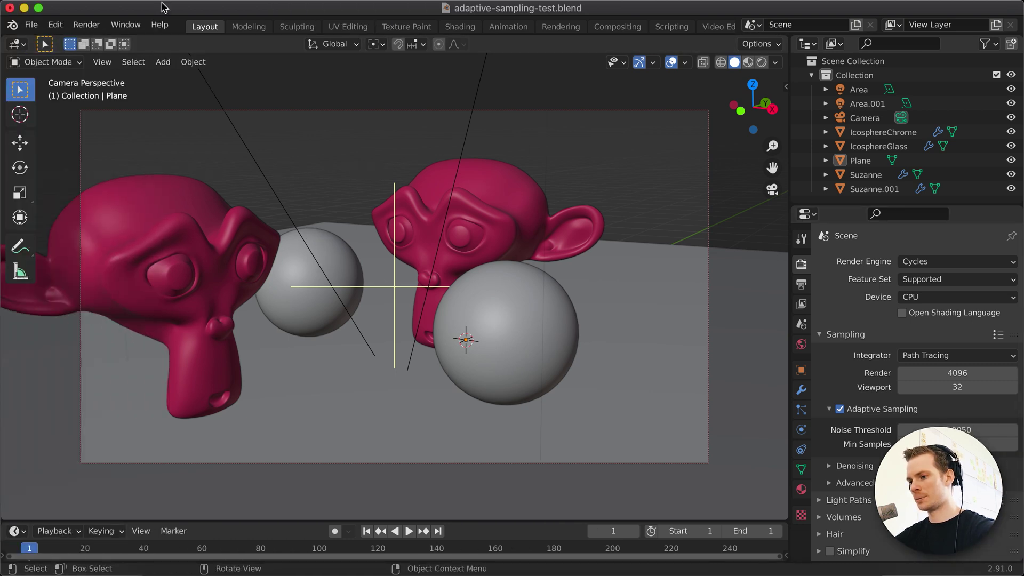
Step: Reopen the render result enlarged, examine the noise in the Slot 3 render at close range and close it
click(86, 25)
mouse_move(125, 25)
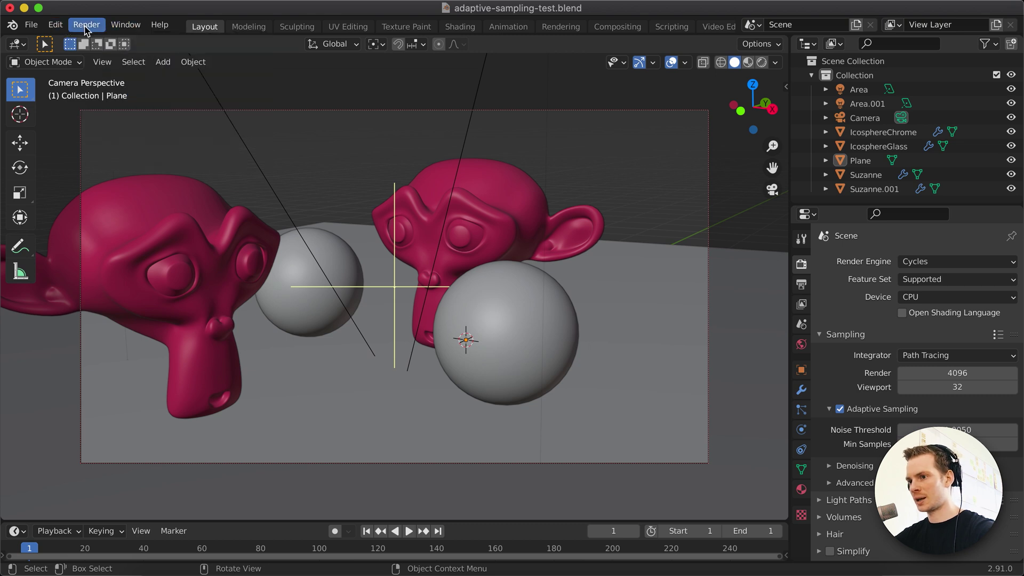
mouse_move(86, 30)
click(112, 96)
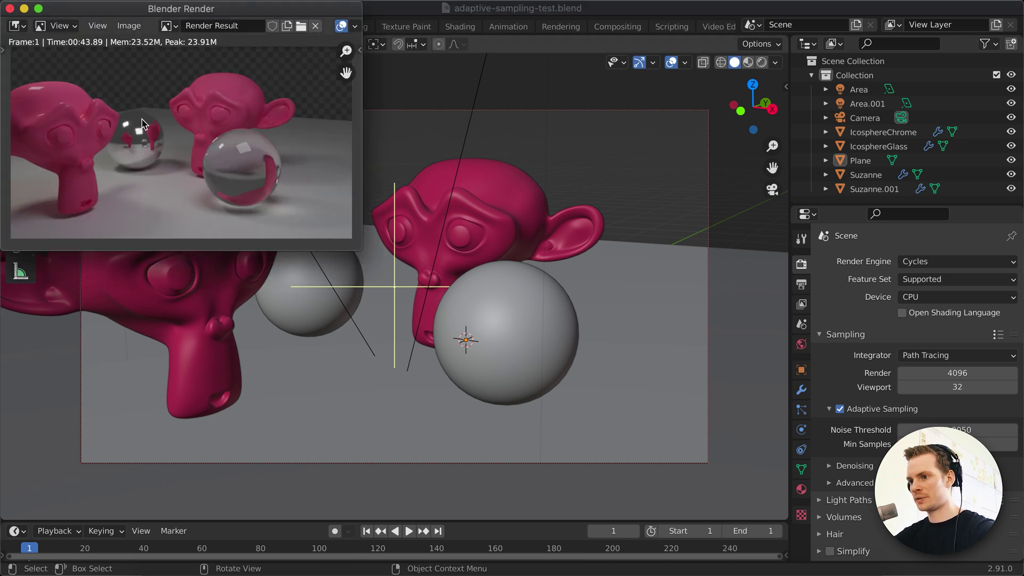
double_click(144, 9)
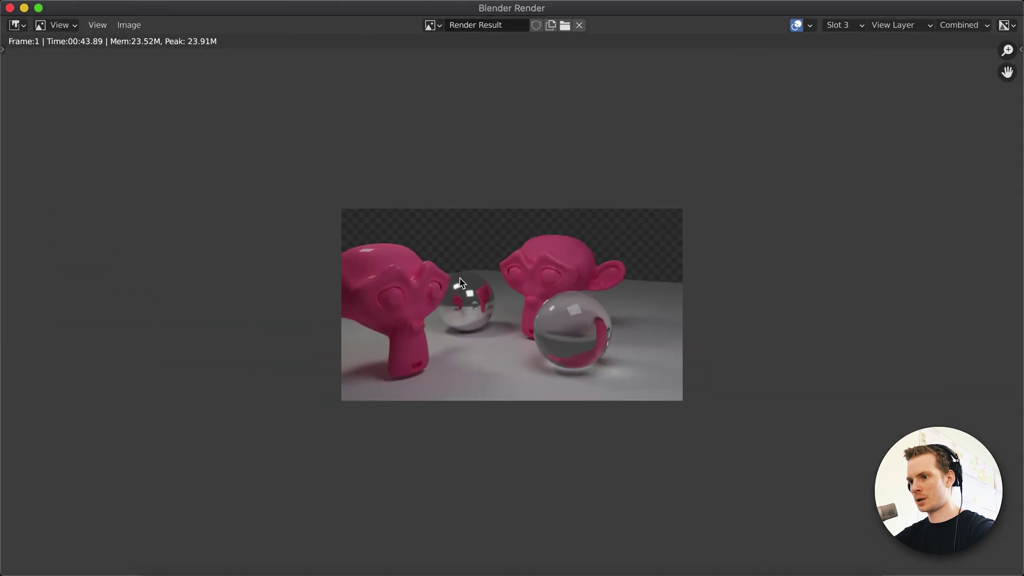
scroll(489, 327, up, 6)
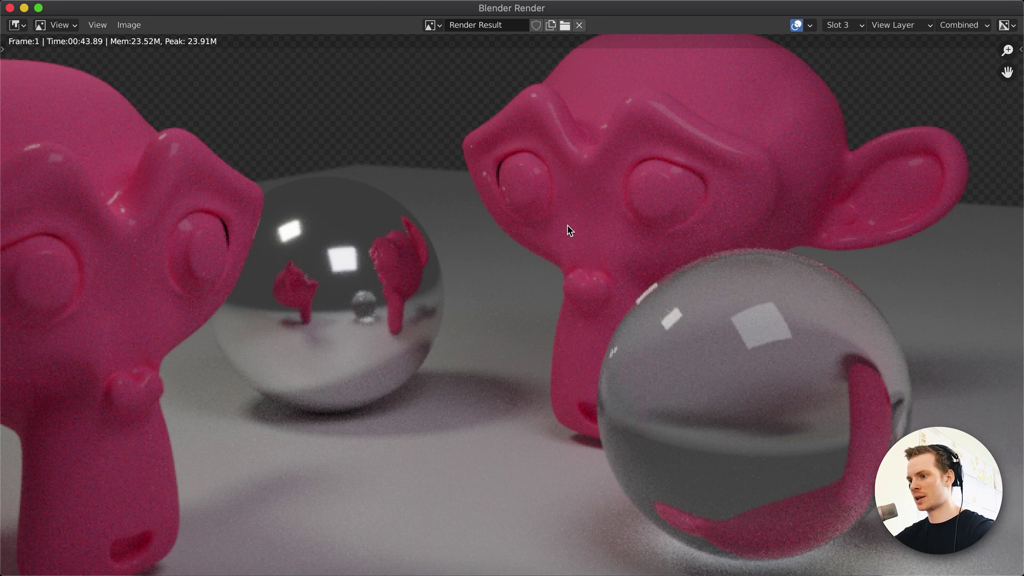
click(8, 7)
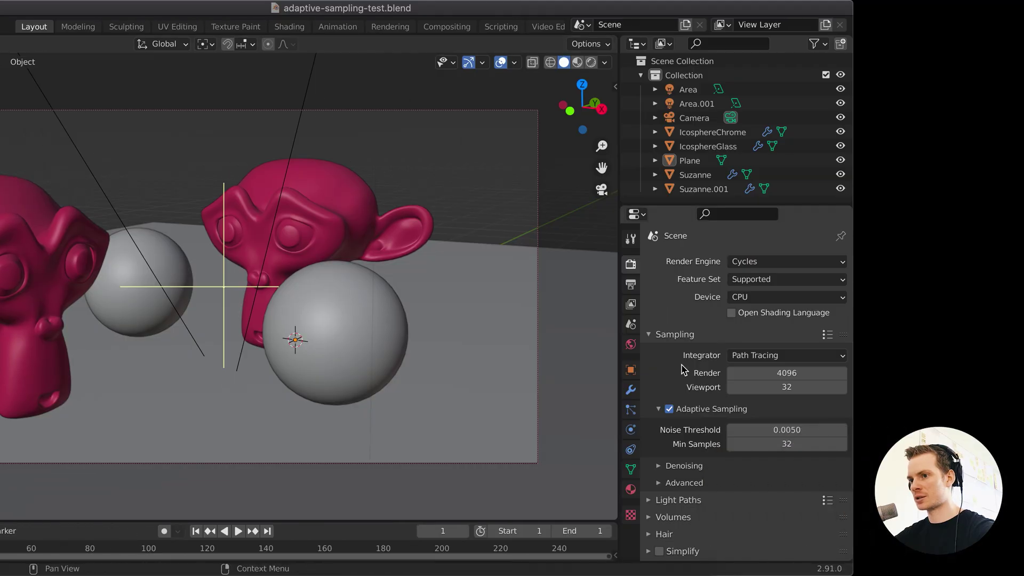
Step: Set the Adaptive Sampling minimum samples to 4 and render the scene again into Slot 3
click(790, 444)
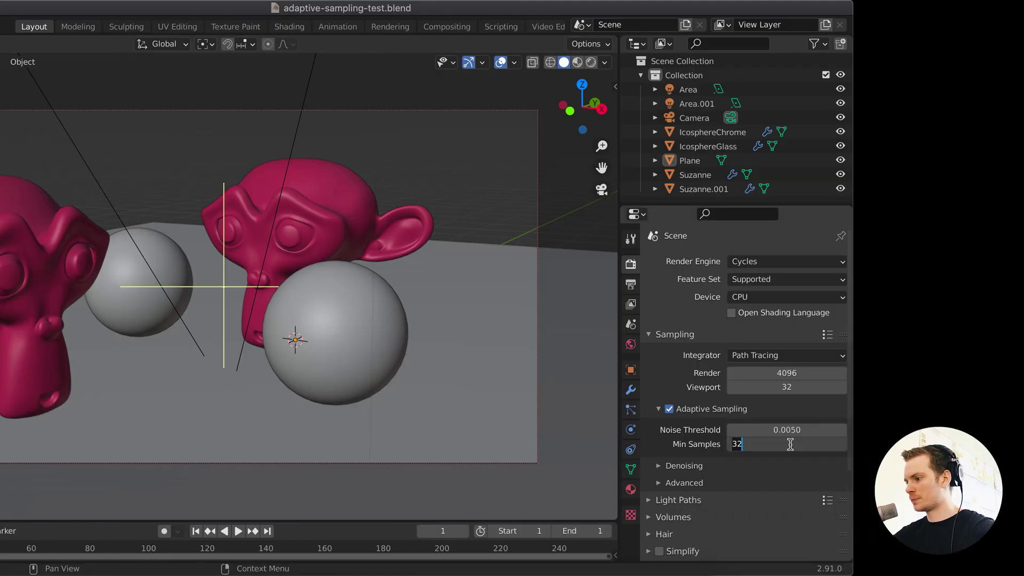
text(4)
key(Return)
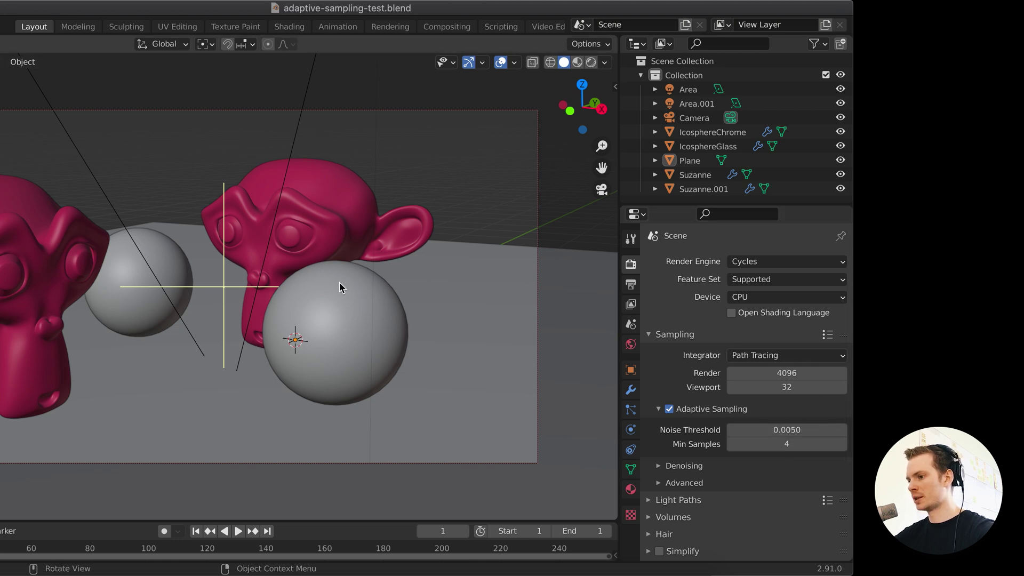
key(F12)
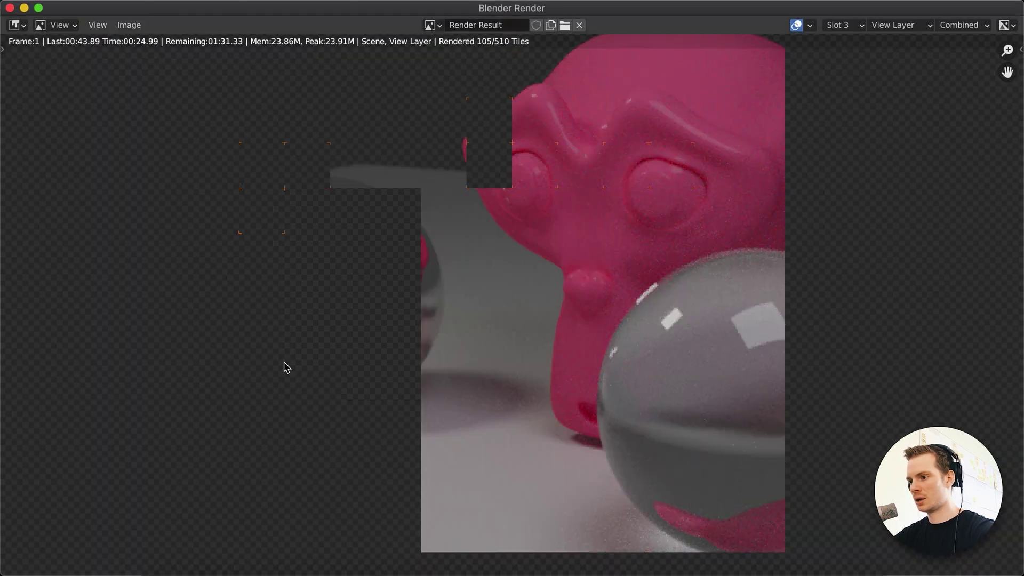
Step: Examine the noise on the monkey heads, spheres and floor during and after the Slot 3 render, and close the render result
scroll(924, 283, down, 5)
scroll(925, 282, right, 5)
scroll(709, 418, up, 5)
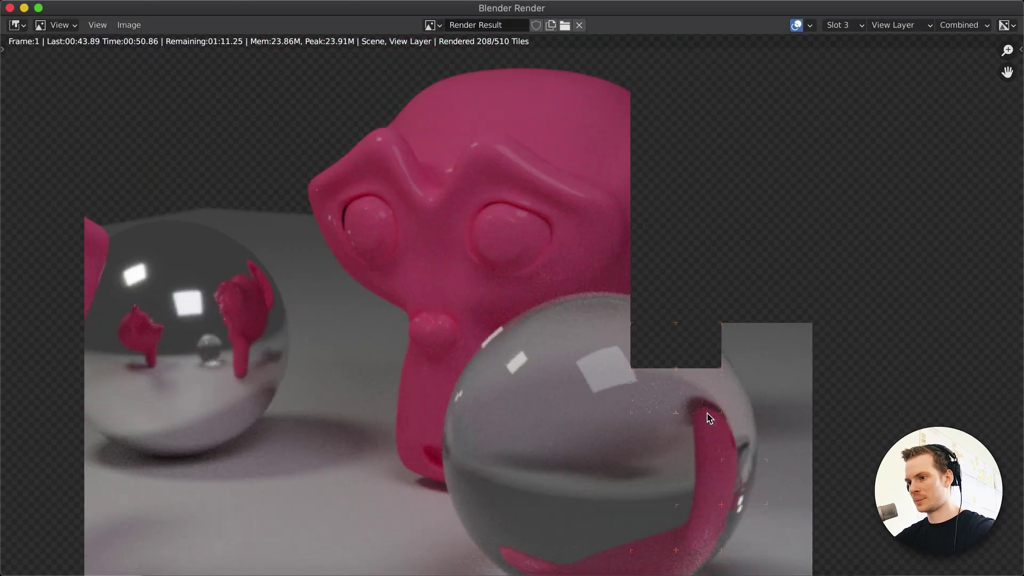
scroll(561, 441, down, 4)
scroll(561, 440, left, 8)
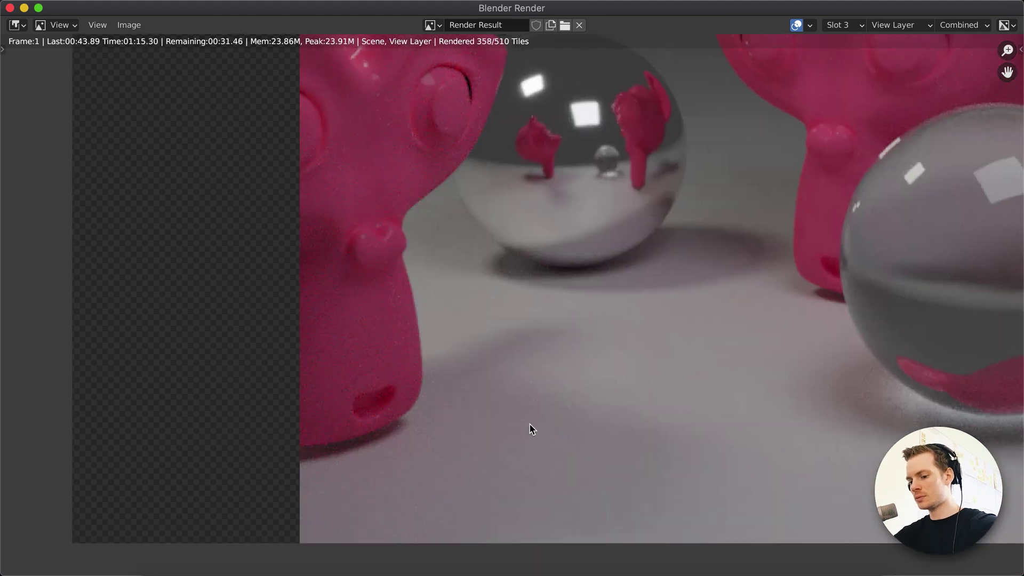
scroll(530, 434, up, 3)
scroll(530, 434, left, 5)
key(Home)
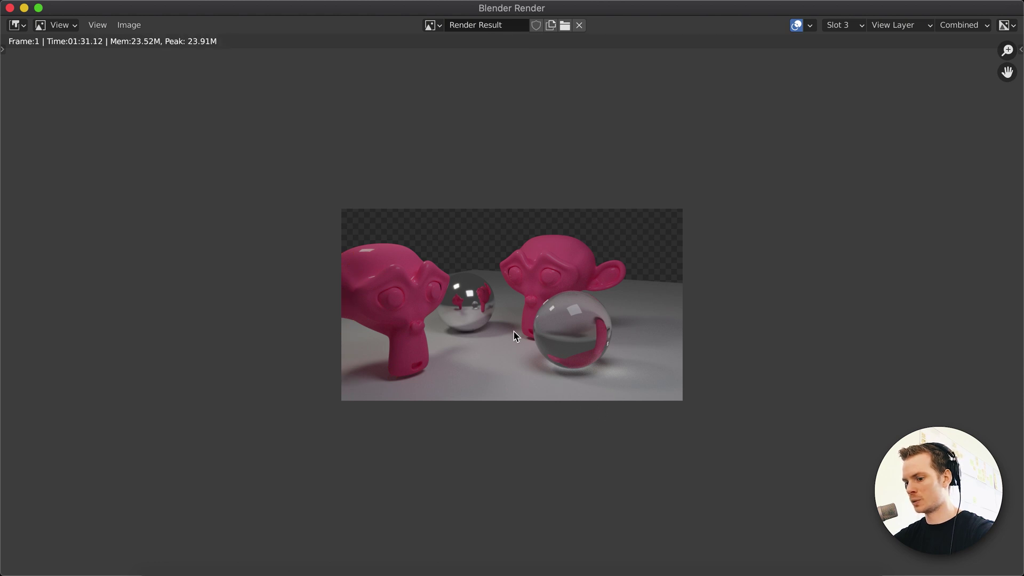
scroll(496, 348, up, 3)
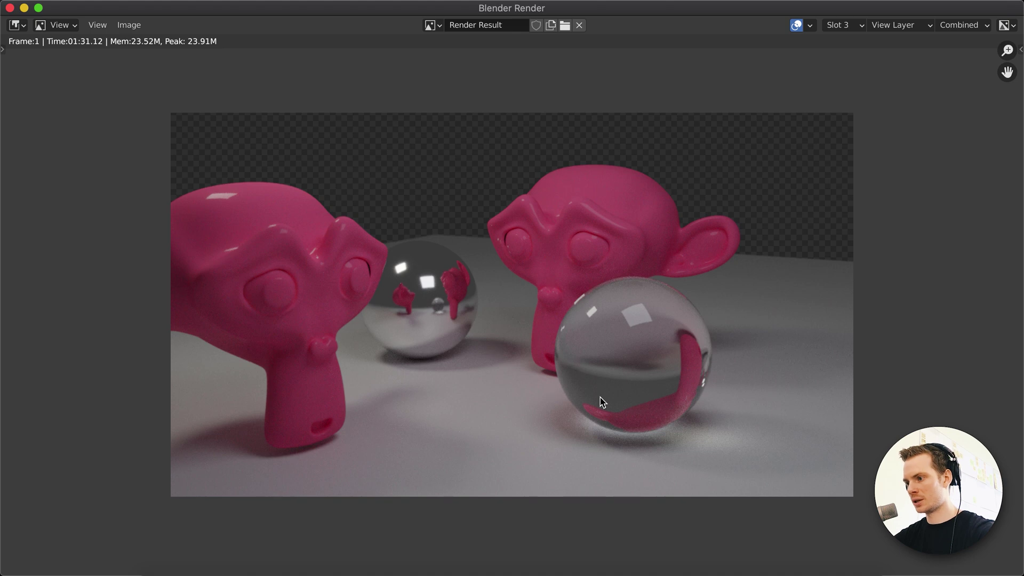
scroll(736, 368, up, 3)
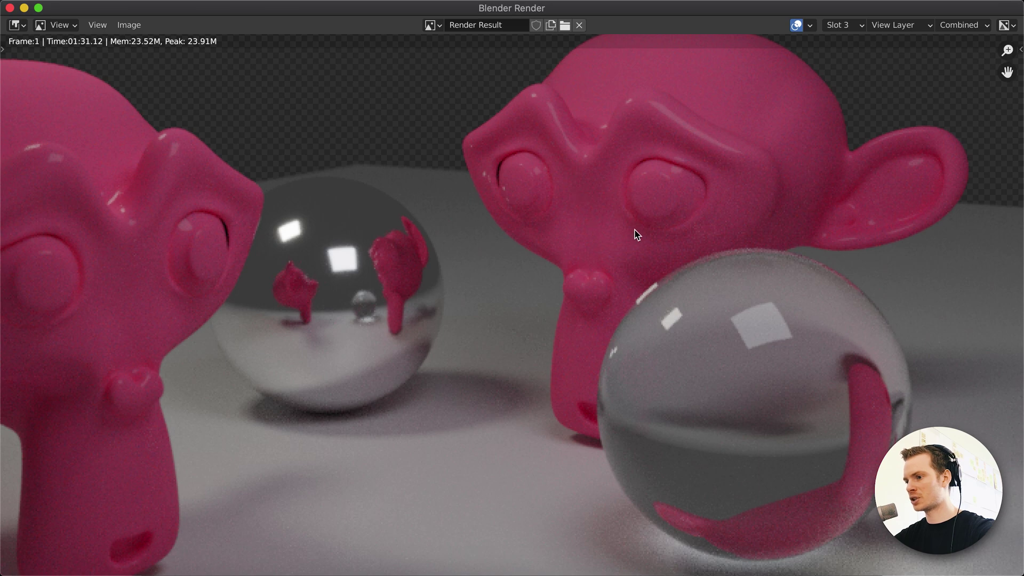
key(Escape)
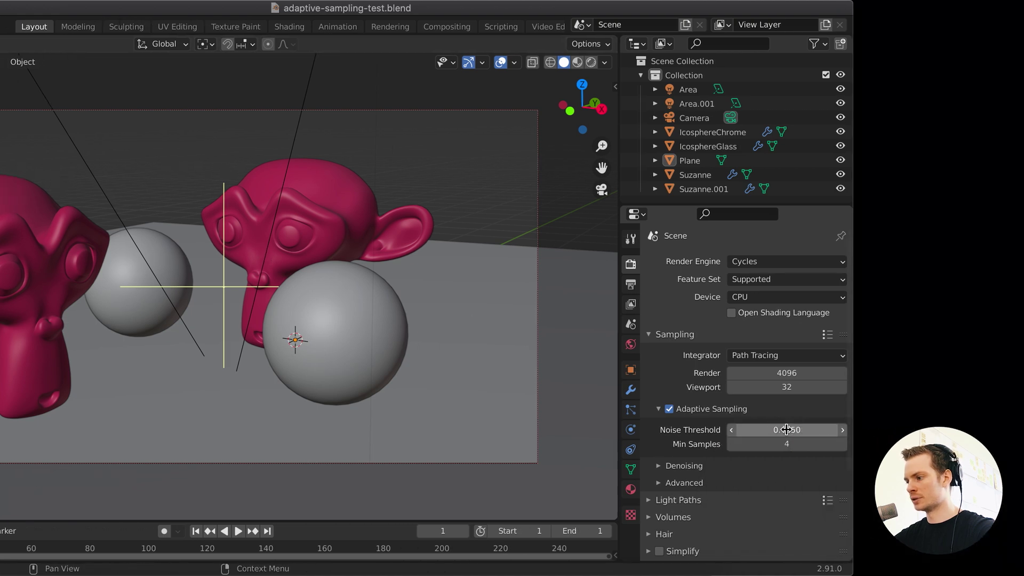
Step: Set the Cycles render sample count to 1024 and disable Adaptive Sampling
click(782, 372)
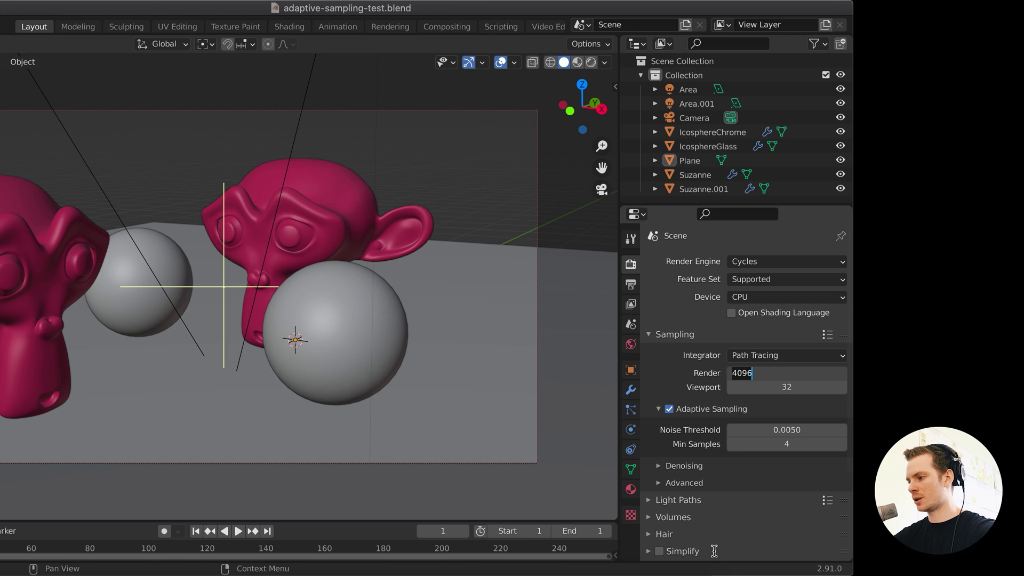
text(1024)
key(Return)
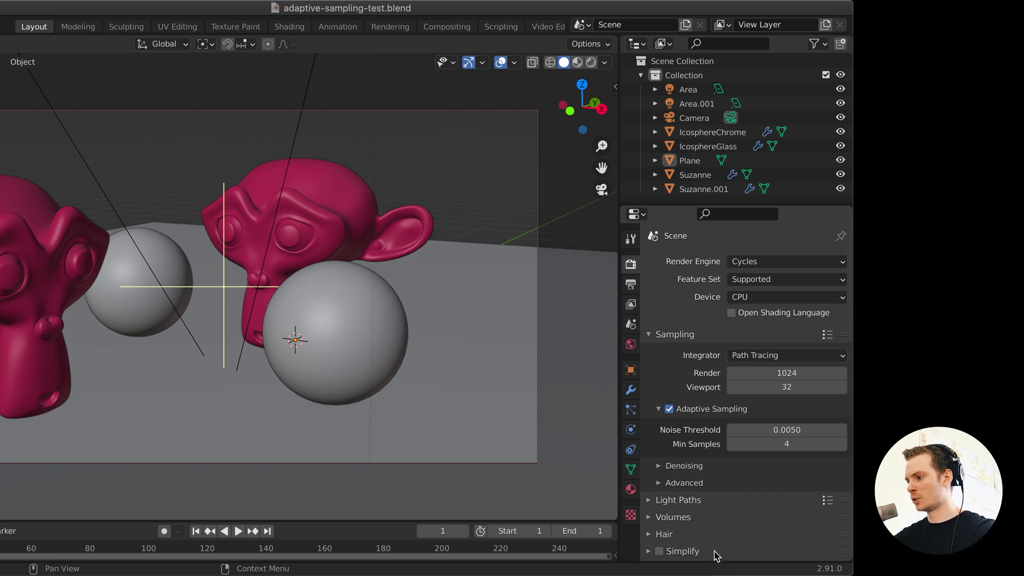
click(668, 409)
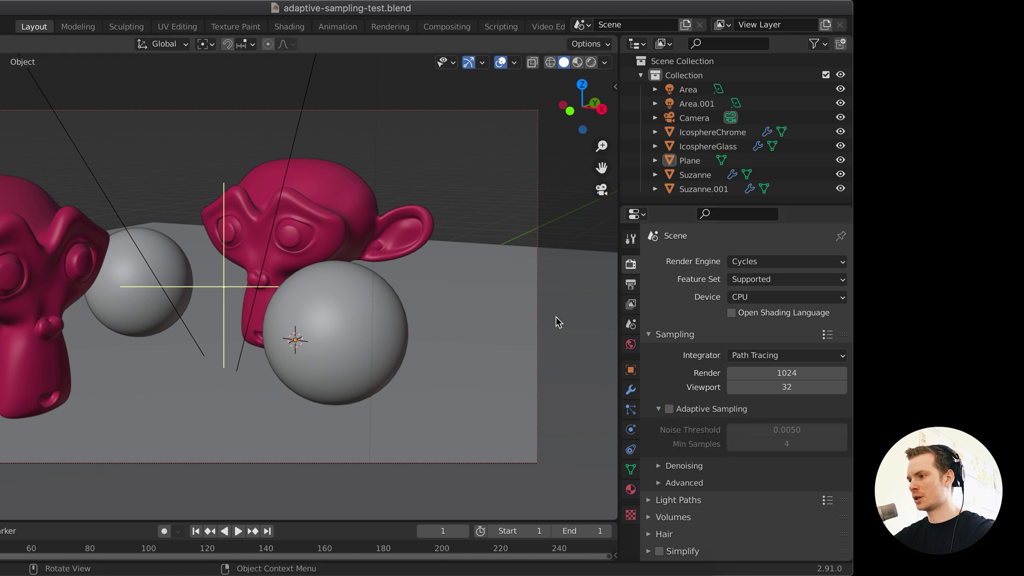
Step: Render the scene into Slot 4 of the render result and stop the render partway through
key(F12)
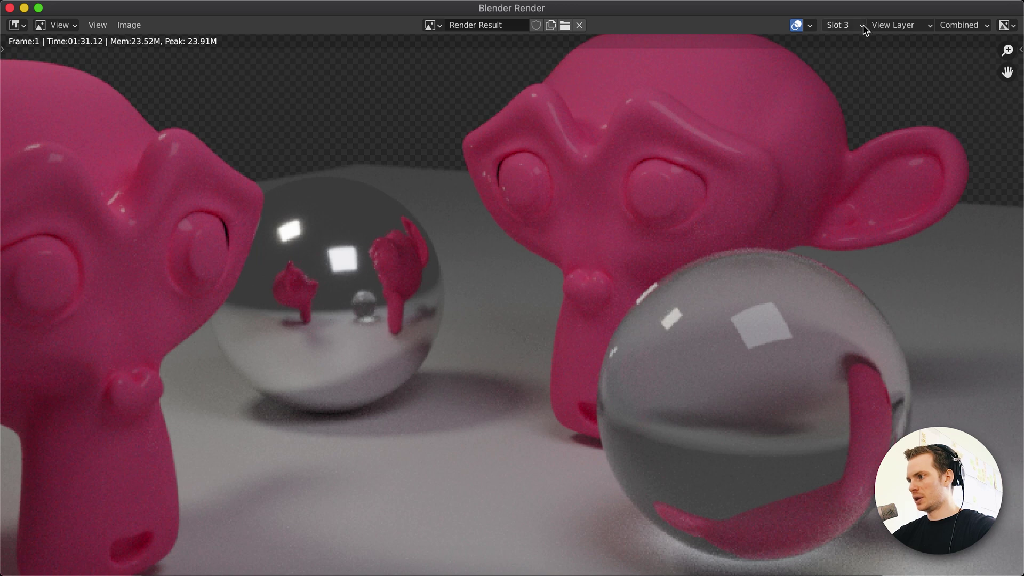
click(860, 26)
click(856, 24)
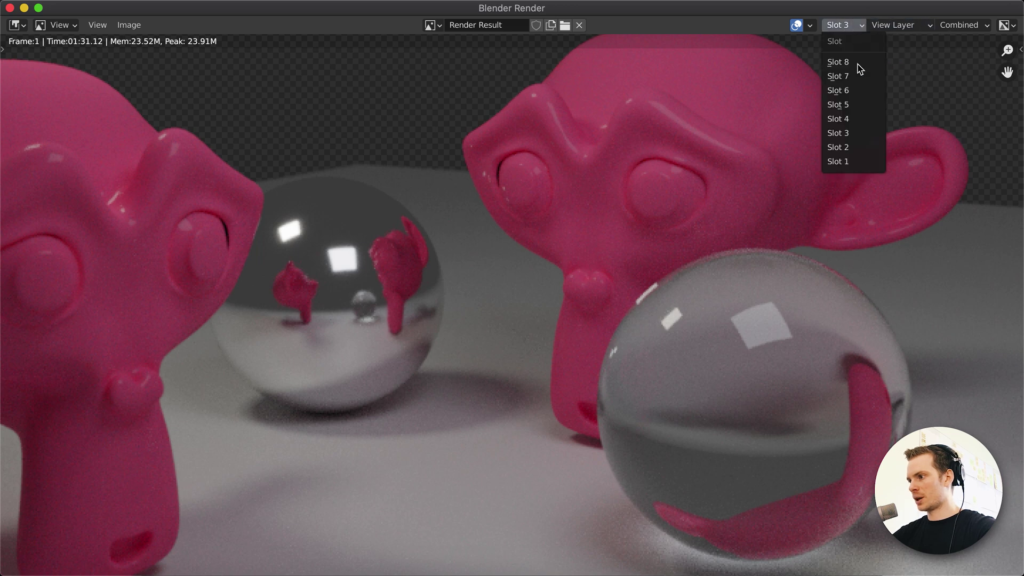
click(860, 118)
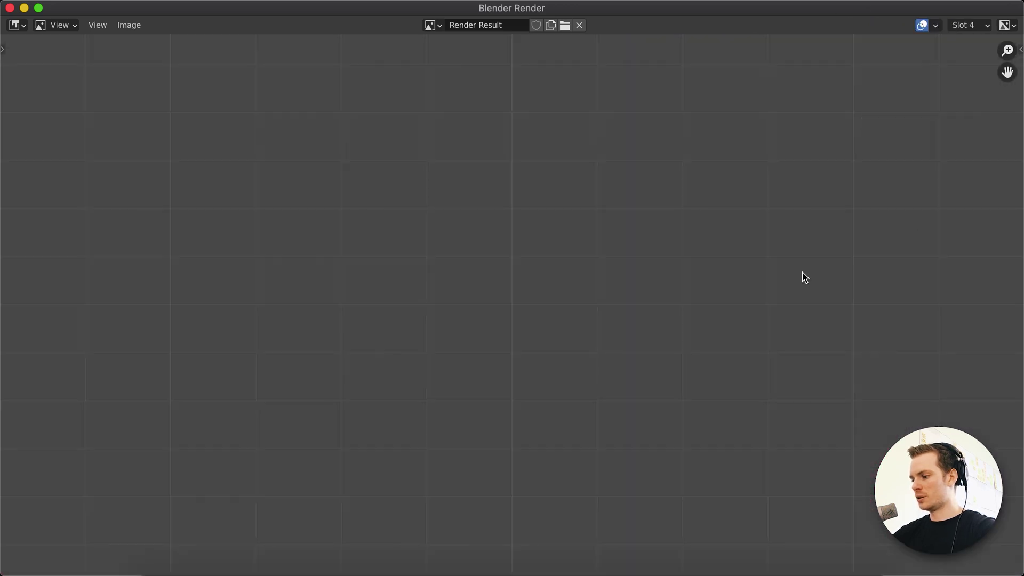
key(F12)
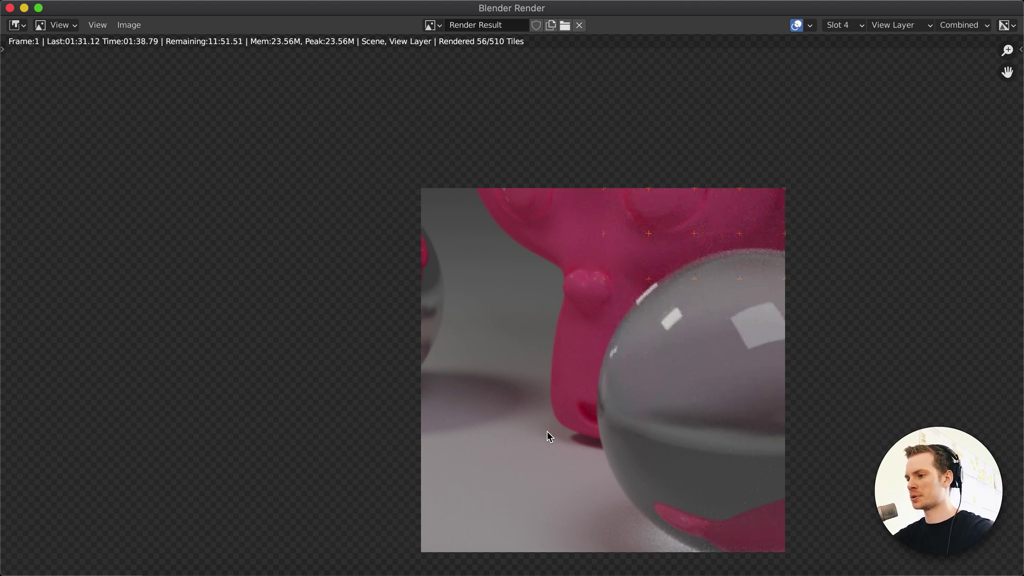
key(Escape)
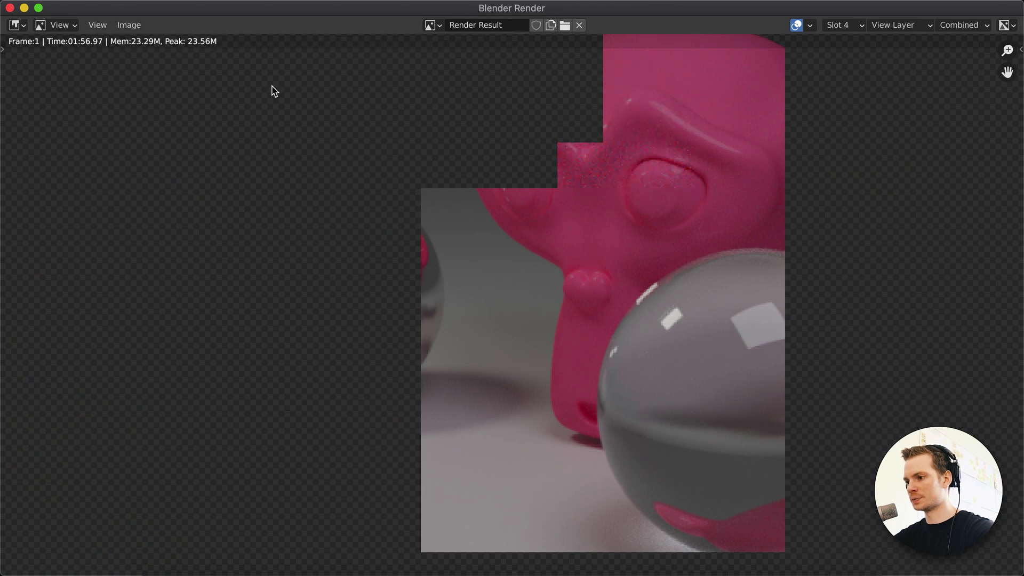
Step: Examine the partial Slot 4 render and its render time up close, and compare it with the Slot 2 render
scroll(670, 226, up, 2)
scroll(647, 224, down, 2)
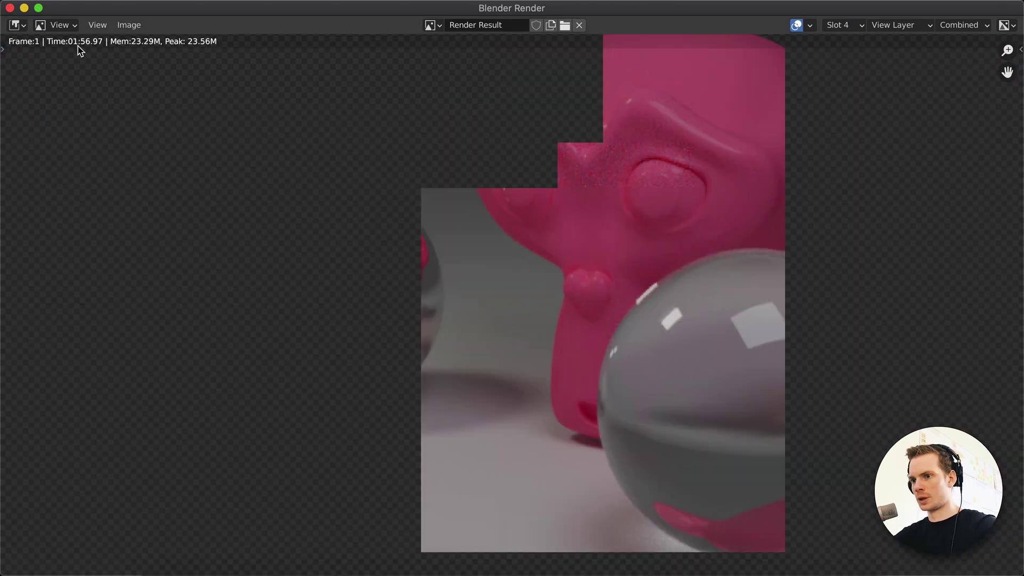
scroll(555, 221, down, 2)
scroll(676, 223, up, 3)
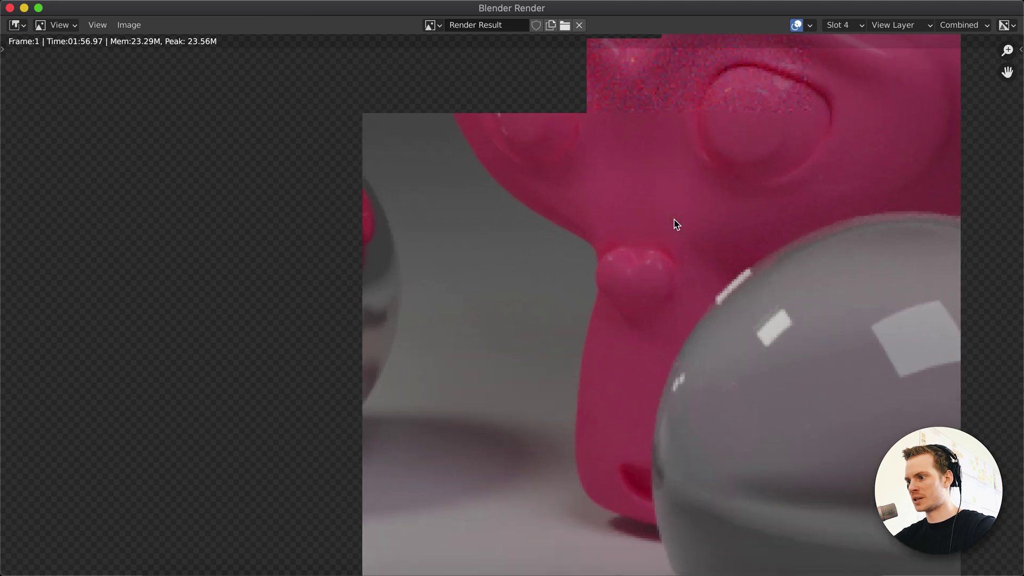
key(2)
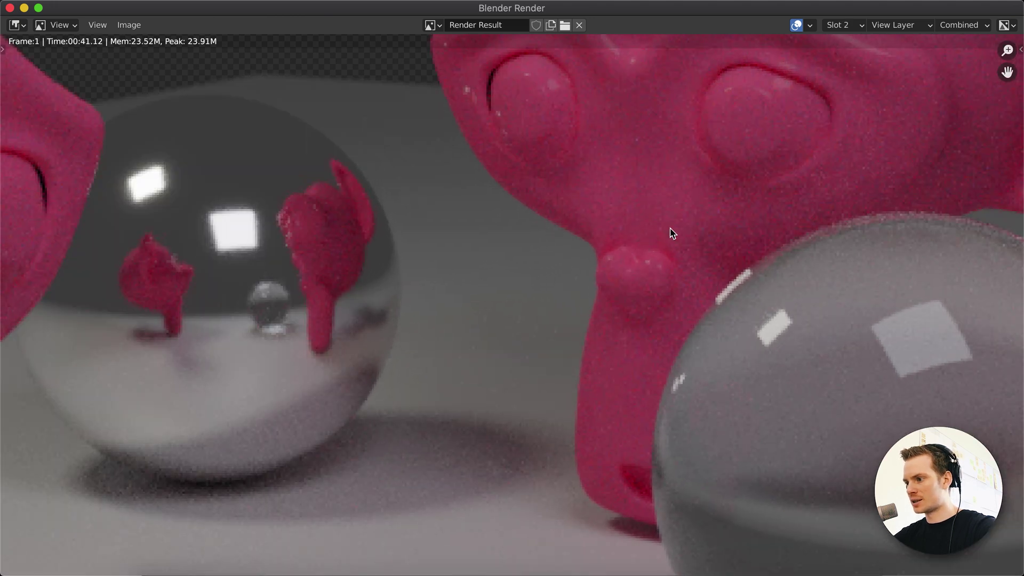
Step: Set the Cycles render sample count to 512 and render the scene into Slot 3 with the render window maximized
click(10, 7)
click(950, 369)
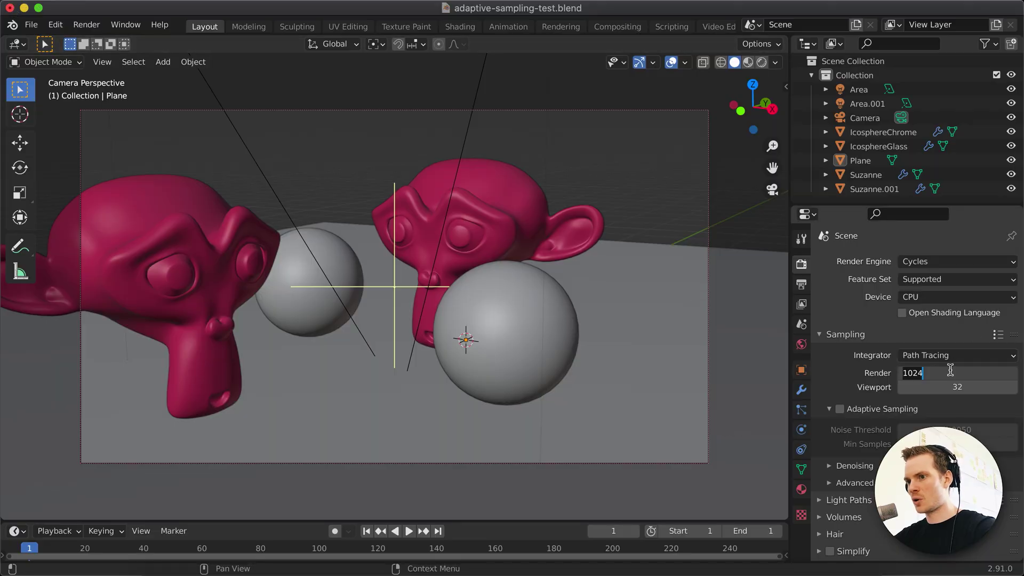
text(512)
key(Return)
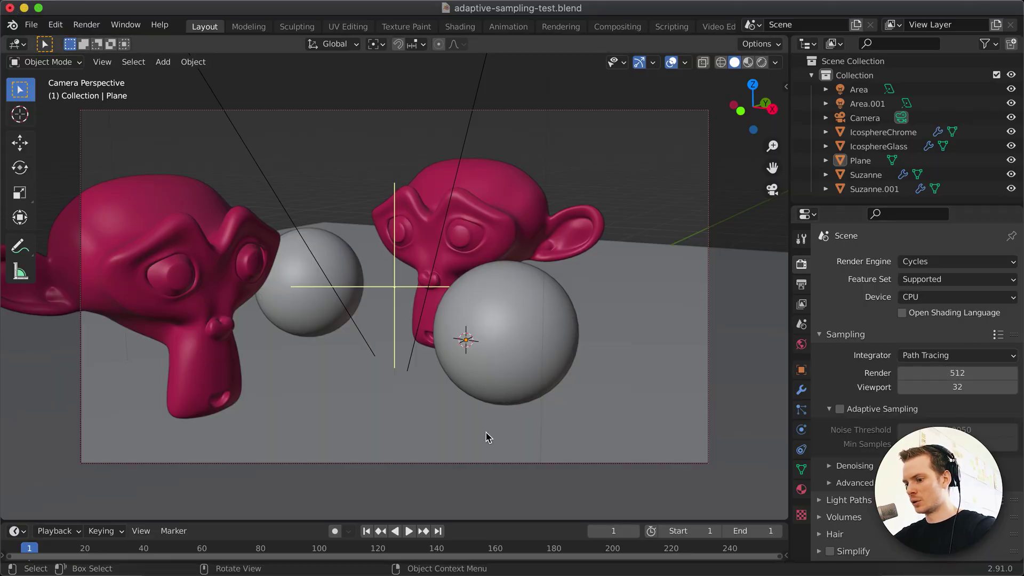
key(F12)
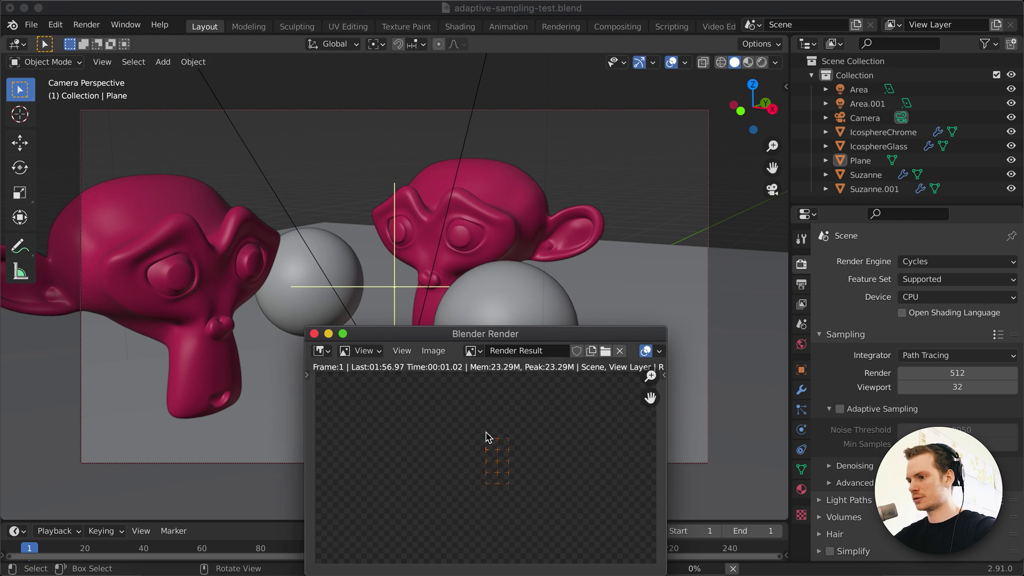
double_click(443, 335)
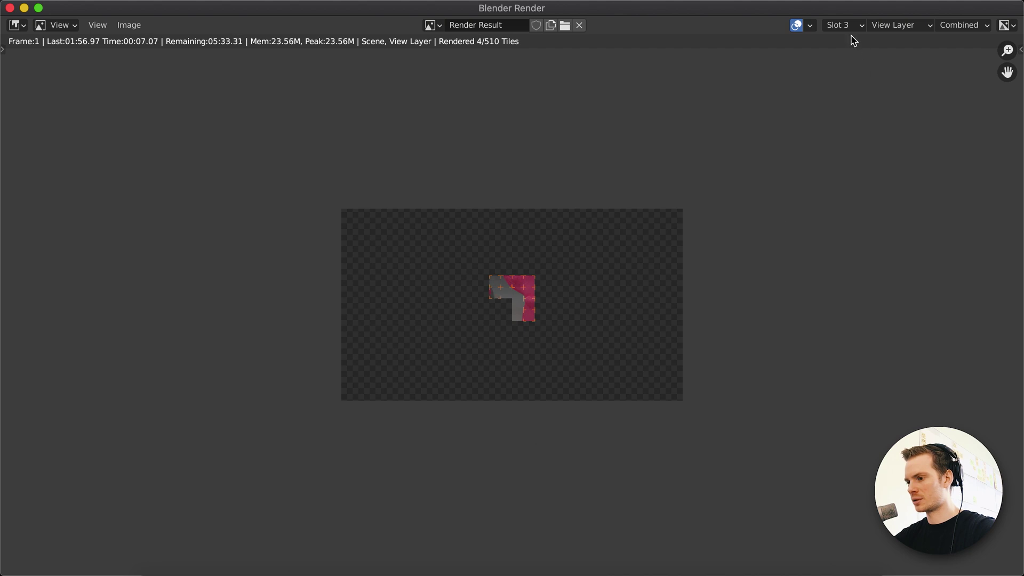
Step: Examine the noise on the floor, monkey head and spheres during the Slot 3 render, stop it partway and close the render result
scroll(593, 324, up, 6)
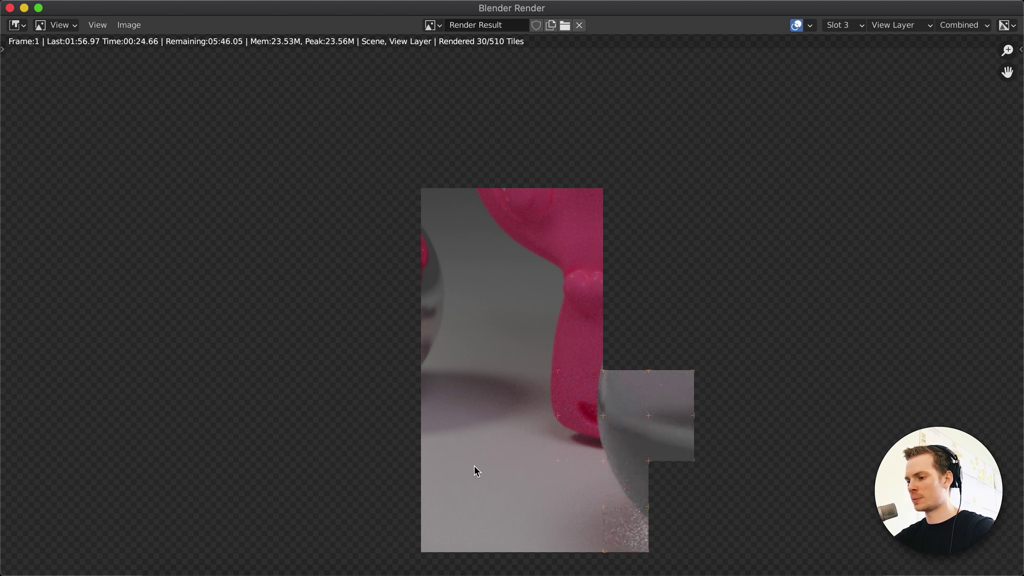
scroll(475, 469, up, 4)
scroll(475, 471, down, 5)
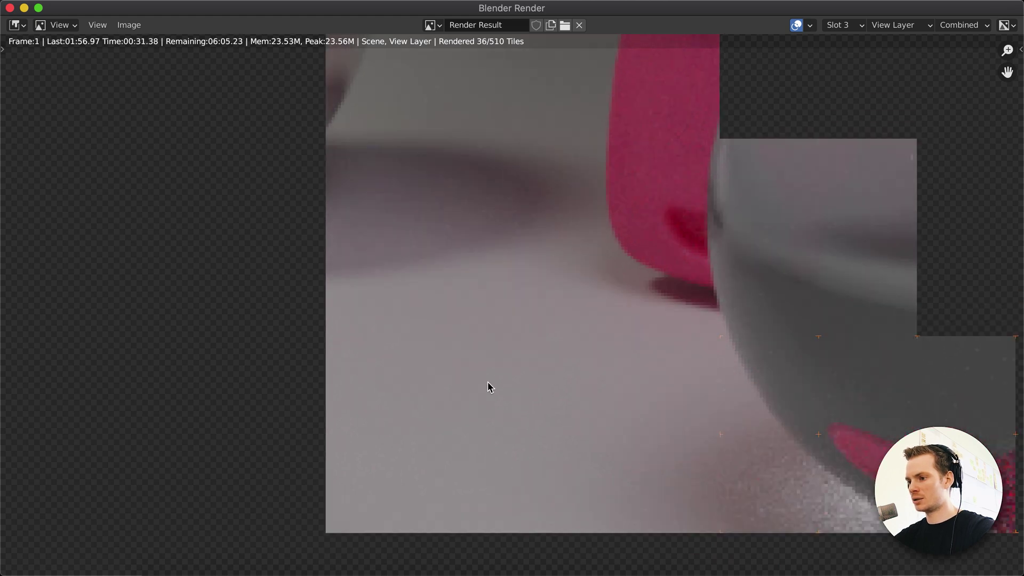
scroll(489, 387, up, 5)
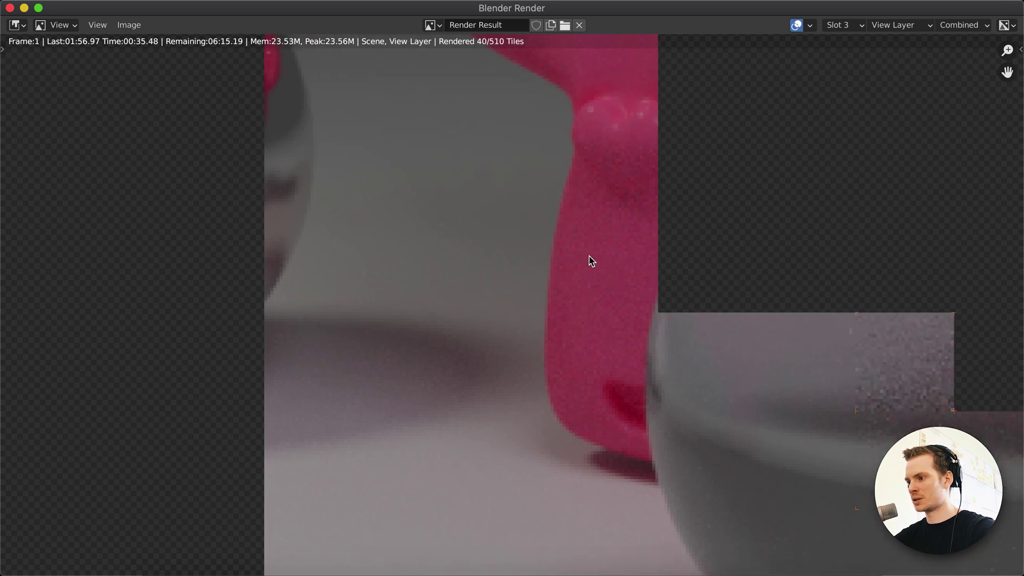
scroll(536, 318, up, 1)
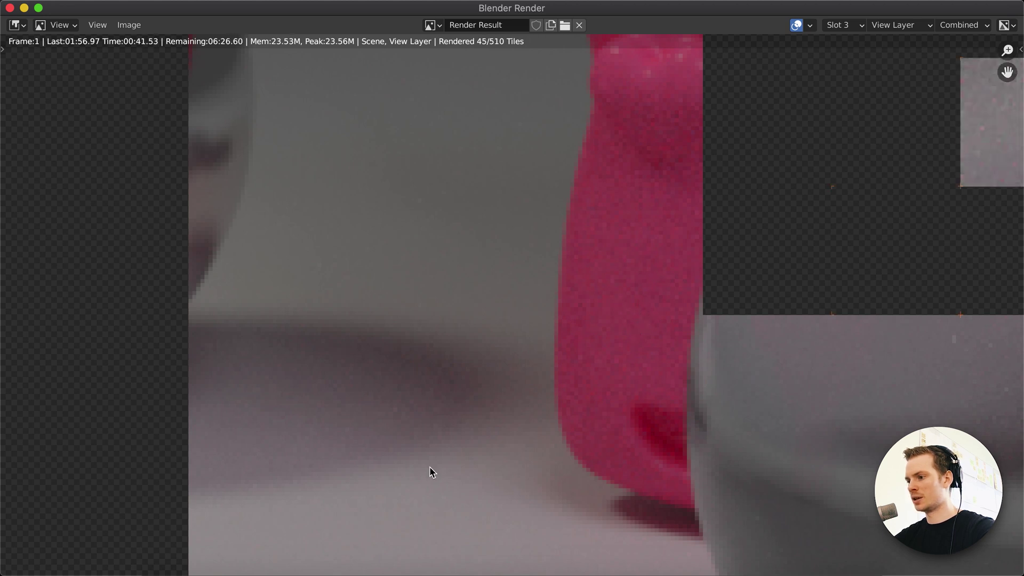
scroll(430, 466, down, 5)
scroll(430, 466, down, 1)
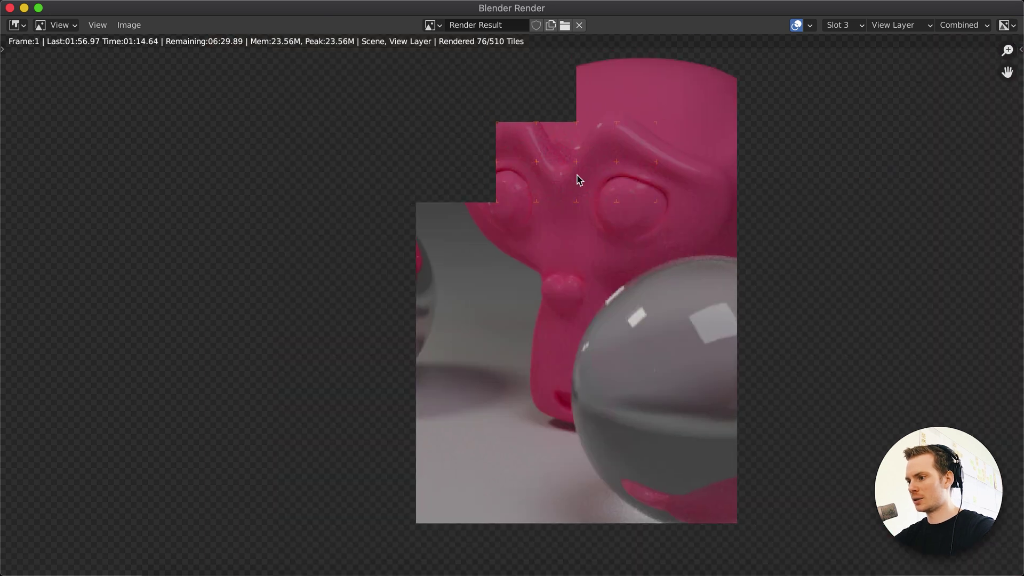
scroll(611, 140, up, 2)
scroll(610, 155, up, 2)
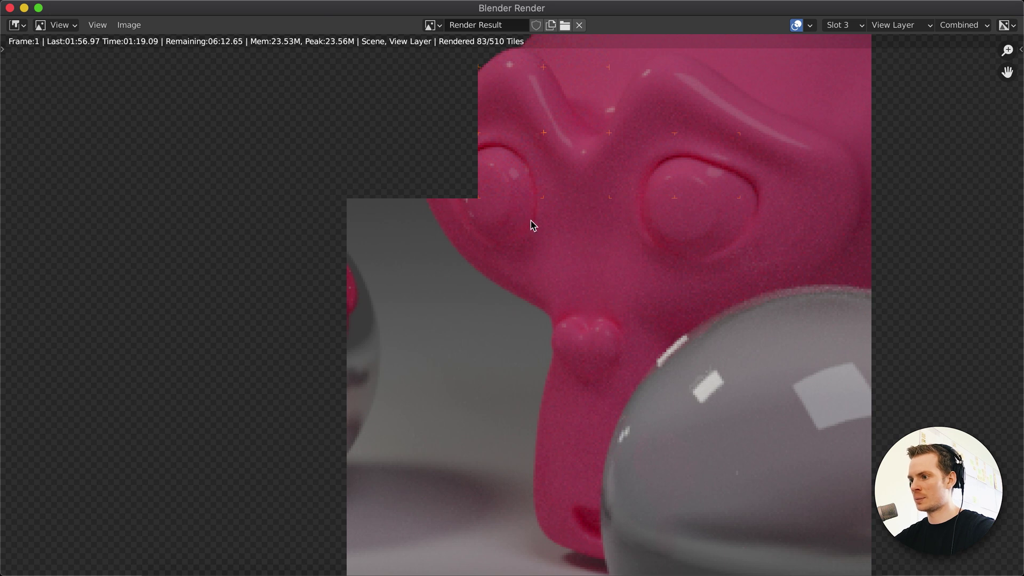
scroll(616, 222, up, 2)
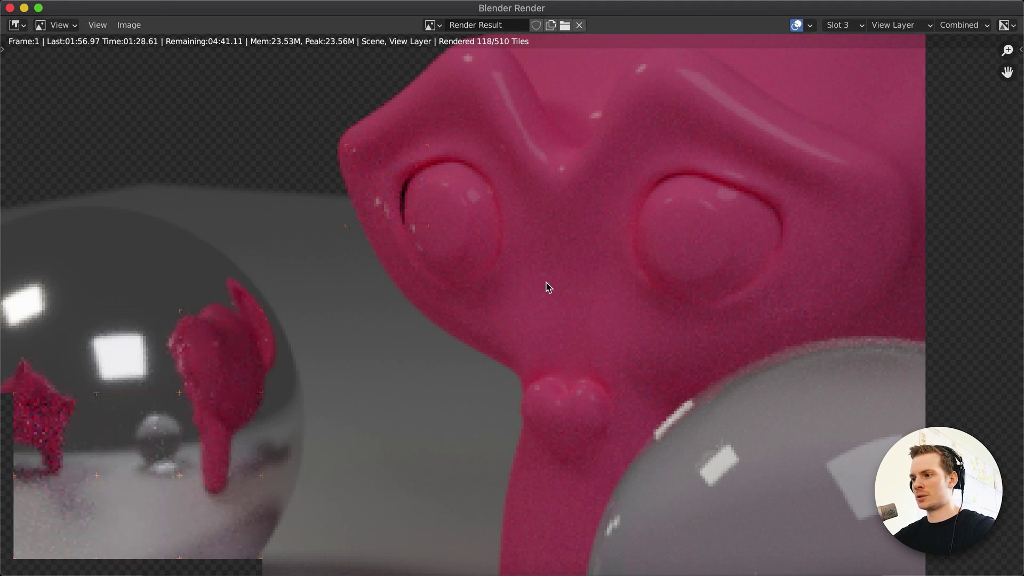
scroll(556, 293, down, 5)
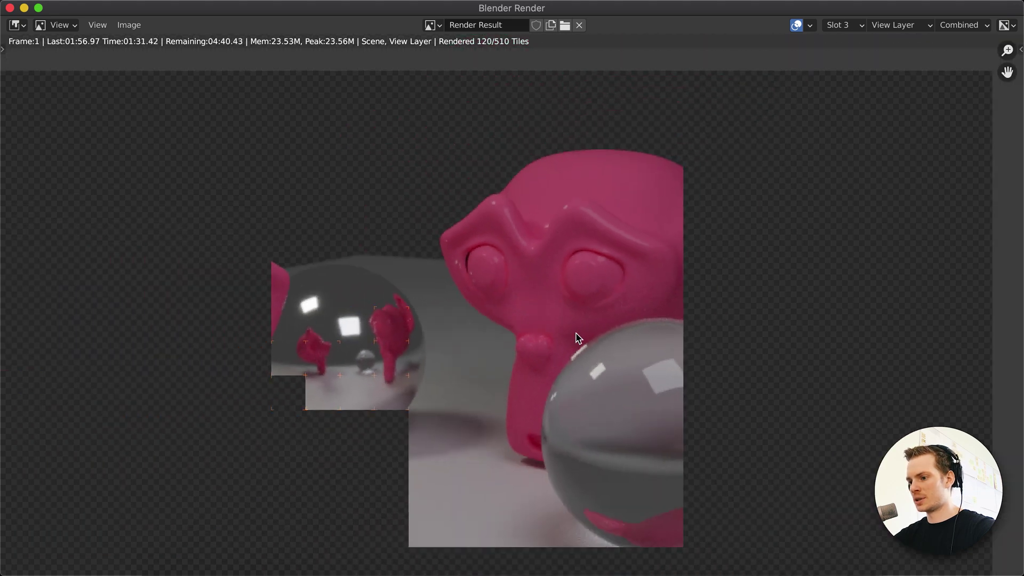
scroll(521, 280, down, 3)
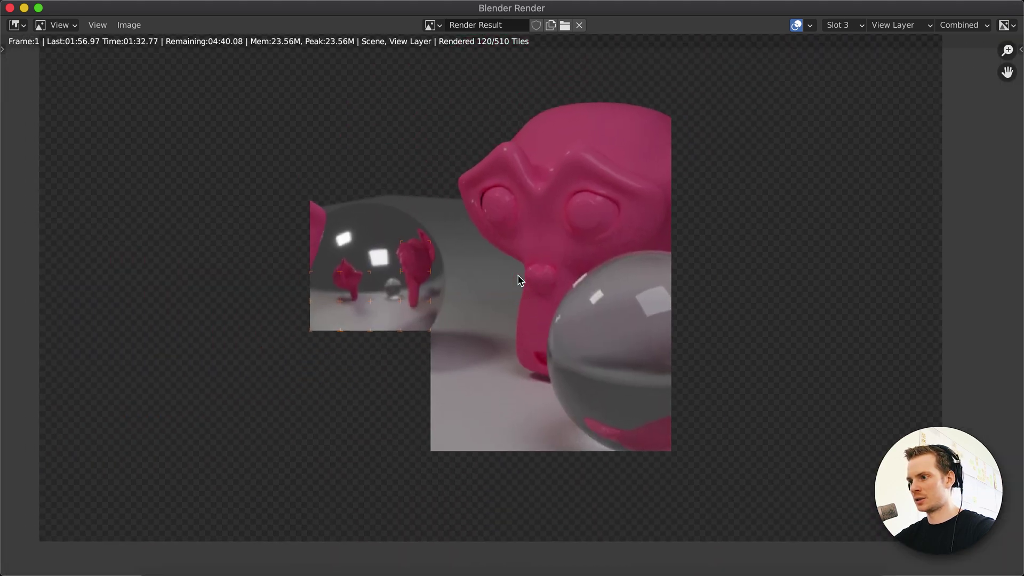
scroll(520, 280, up, 1)
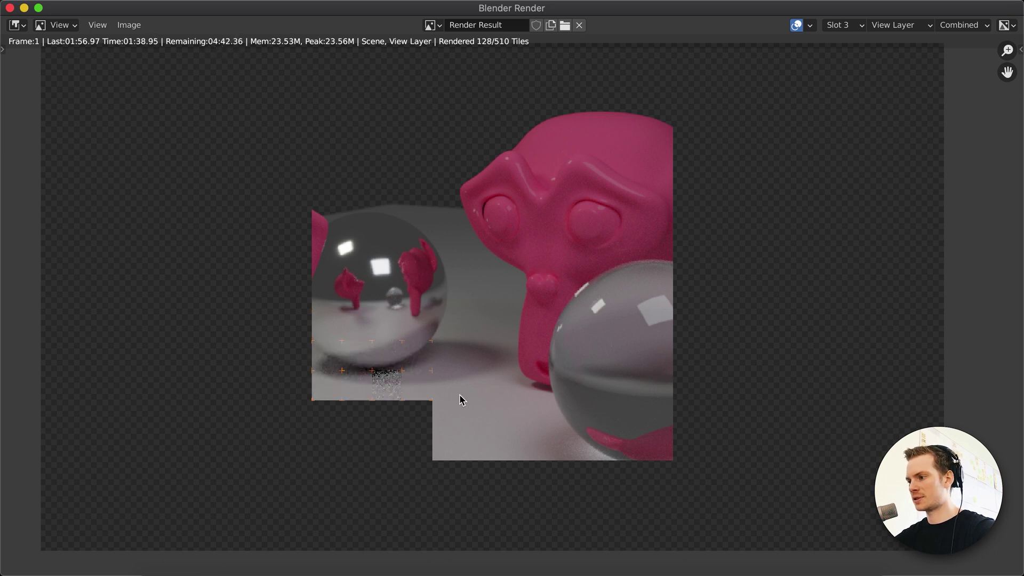
scroll(459, 395, up, 2)
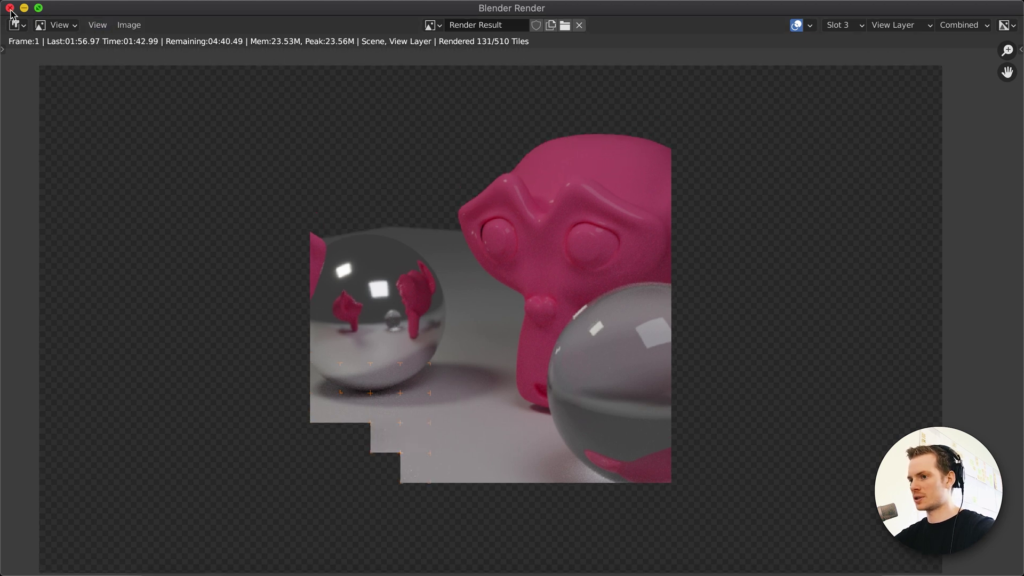
key(Escape)
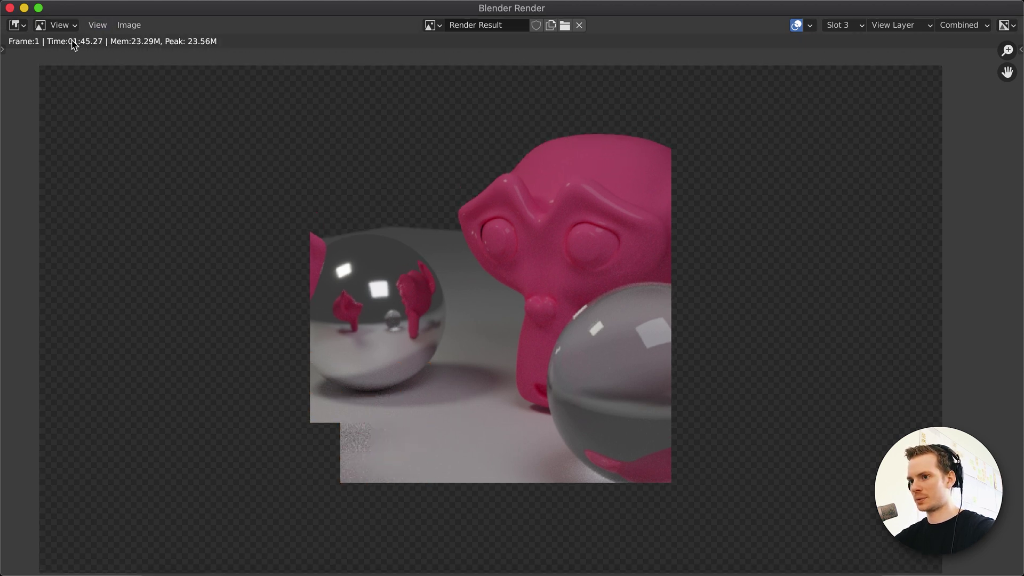
click(9, 7)
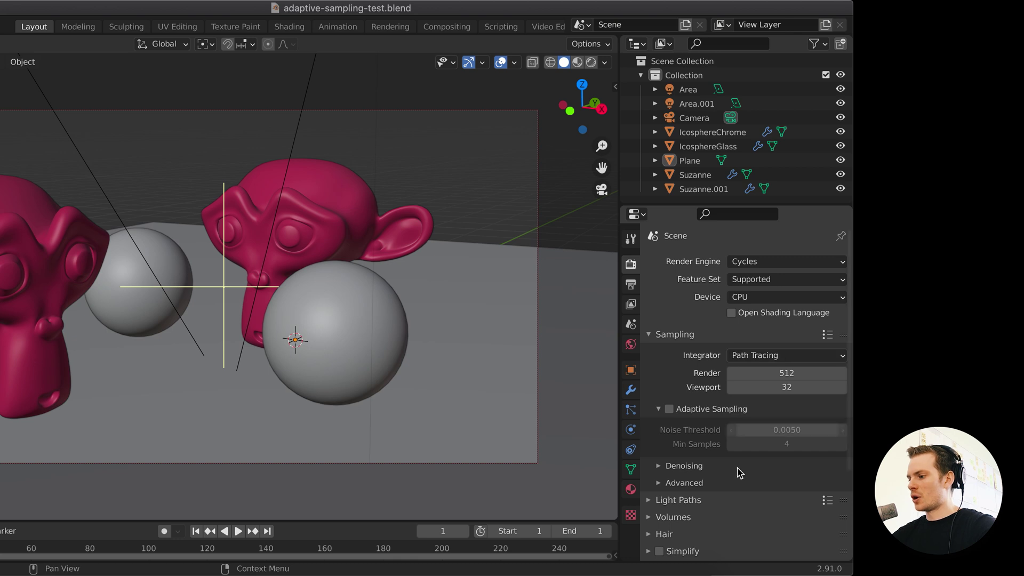
Step: Enable Adaptive Sampling in the Cycles sampling settings
click(668, 410)
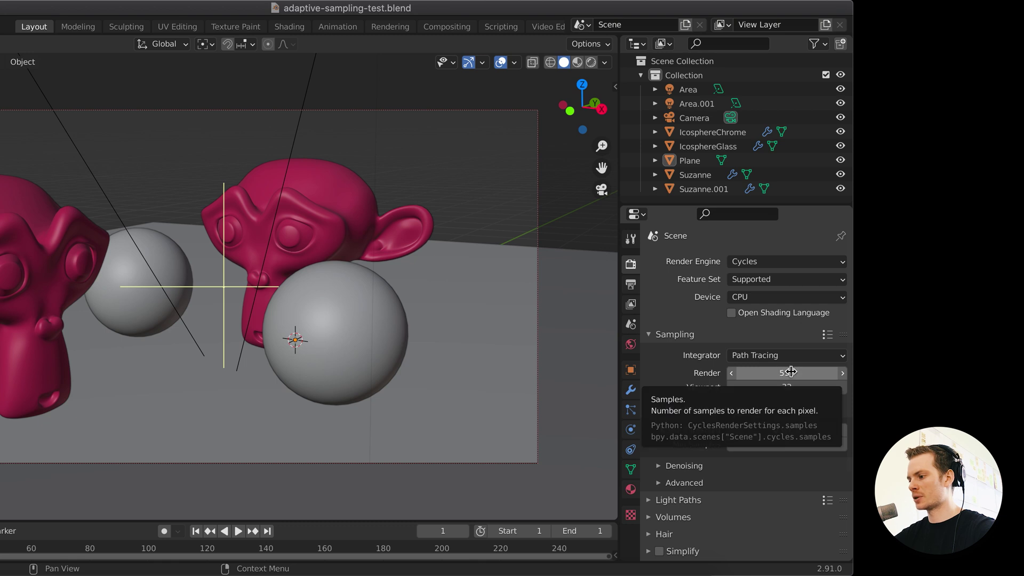
click(789, 445)
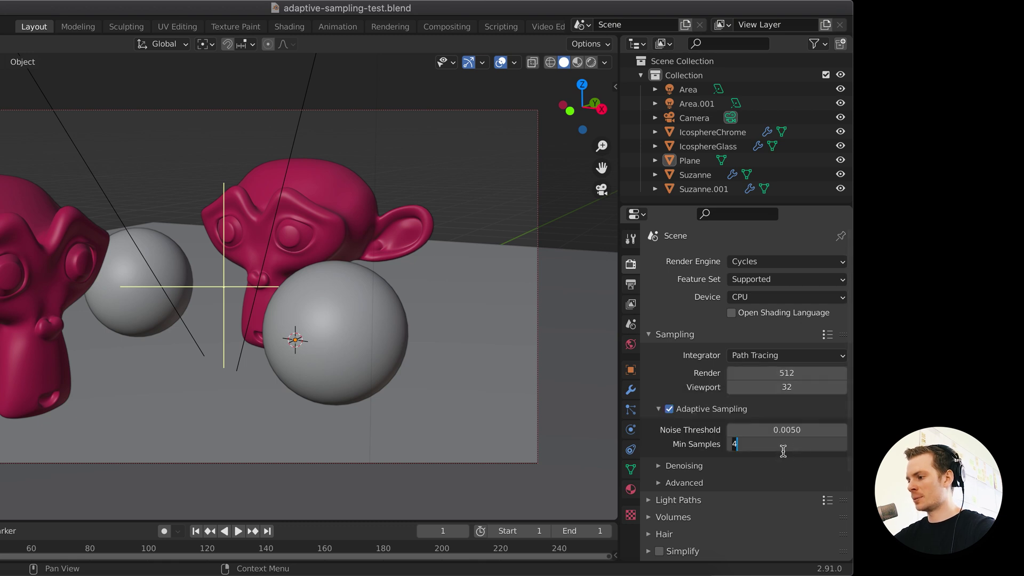
key(Return)
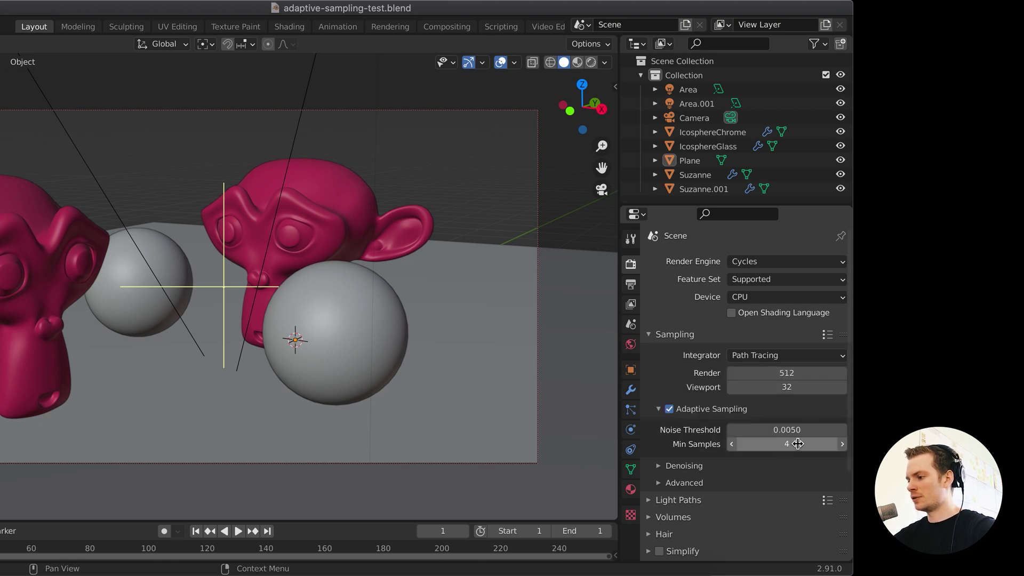
Step: Try an Adaptive Sampling minimum of 0 samples and set it back to 4
click(786, 445)
text(0)
key(Return)
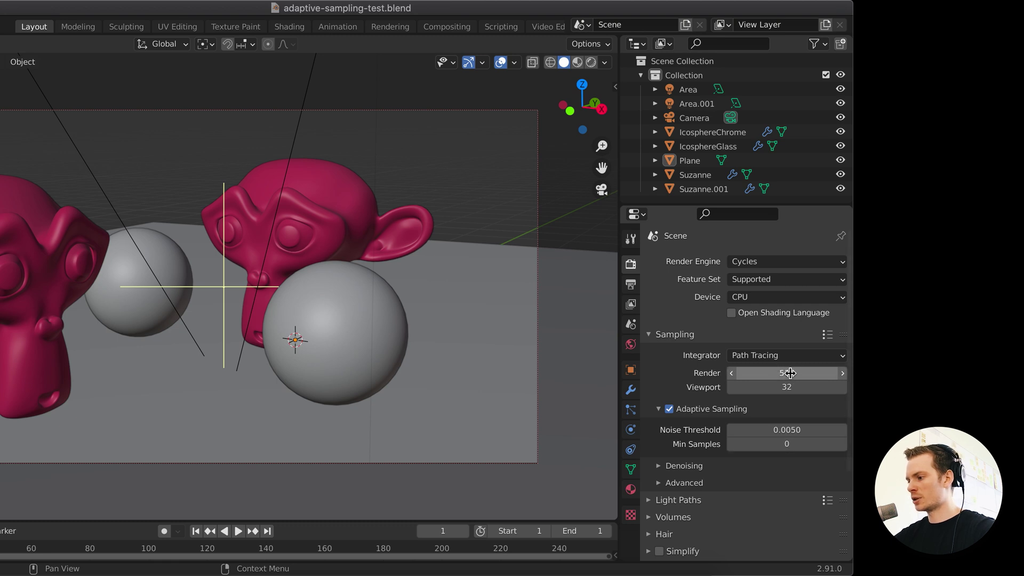
click(792, 445)
text(4)
key(Return)
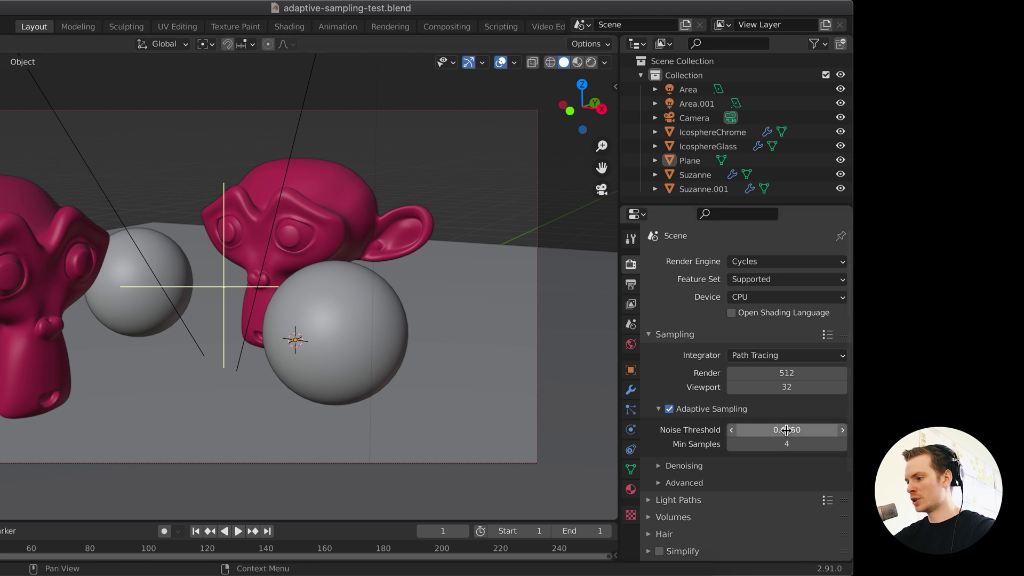
Step: Set the Adaptive Sampling noise threshold to 0.005
click(791, 430)
text(0.005)
key(Return)
click(794, 429)
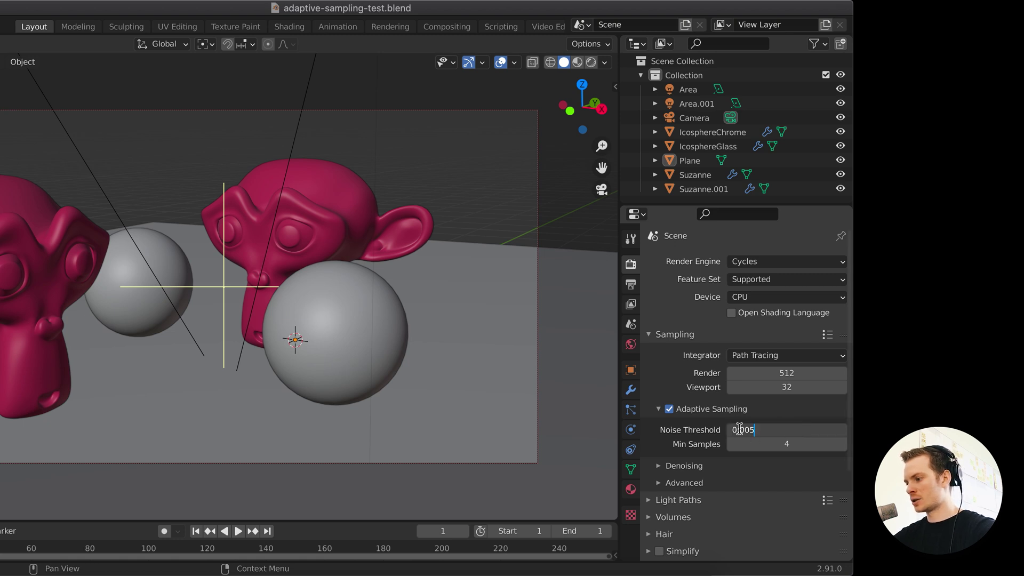
key(Return)
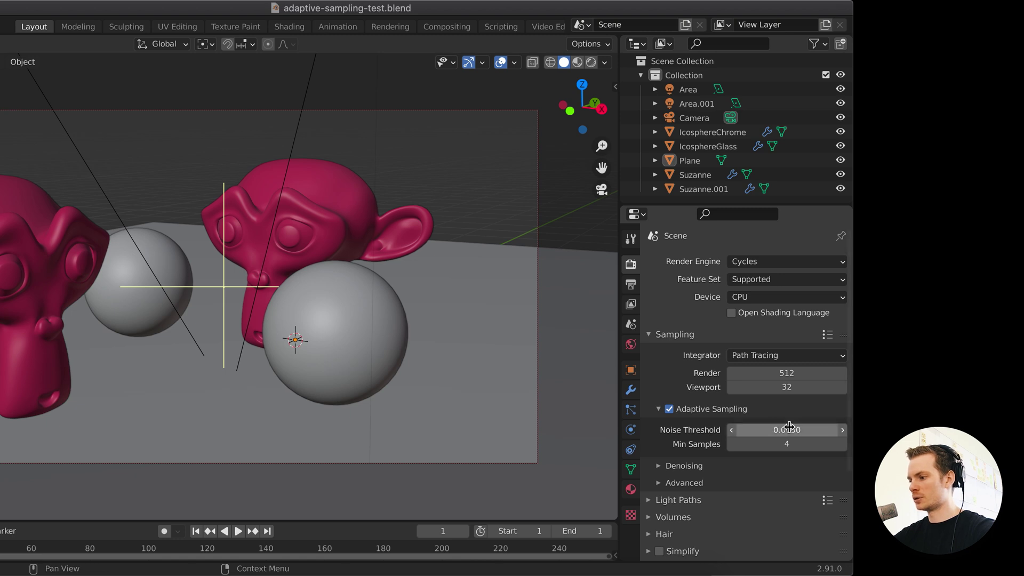